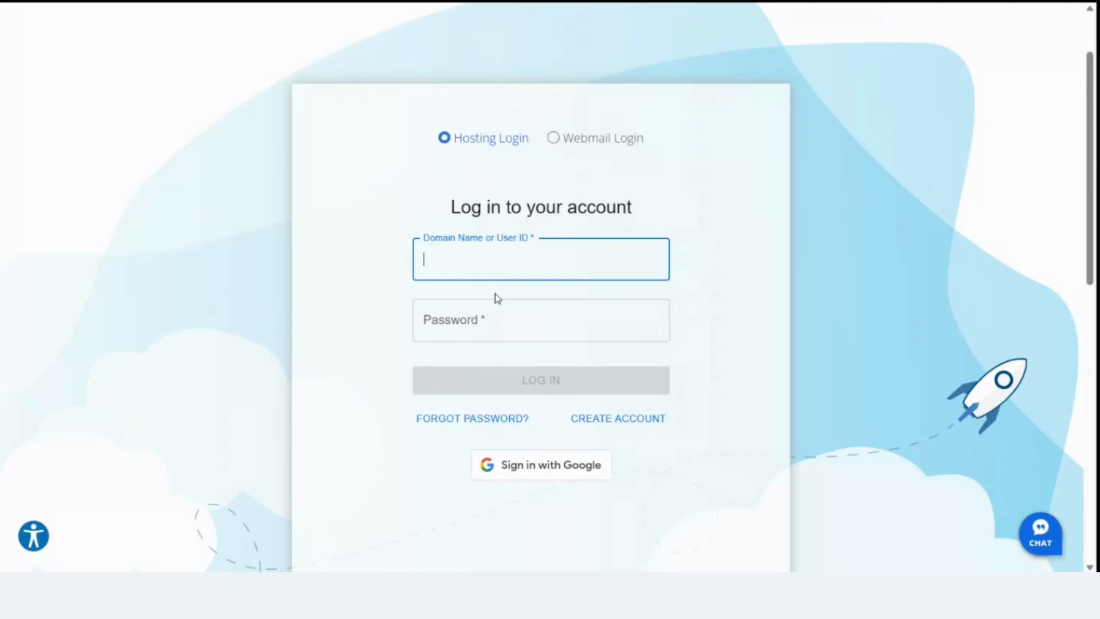
Log in to the hosting account with the domain name and the account password
left_click(499, 265)
left_click(516, 321)
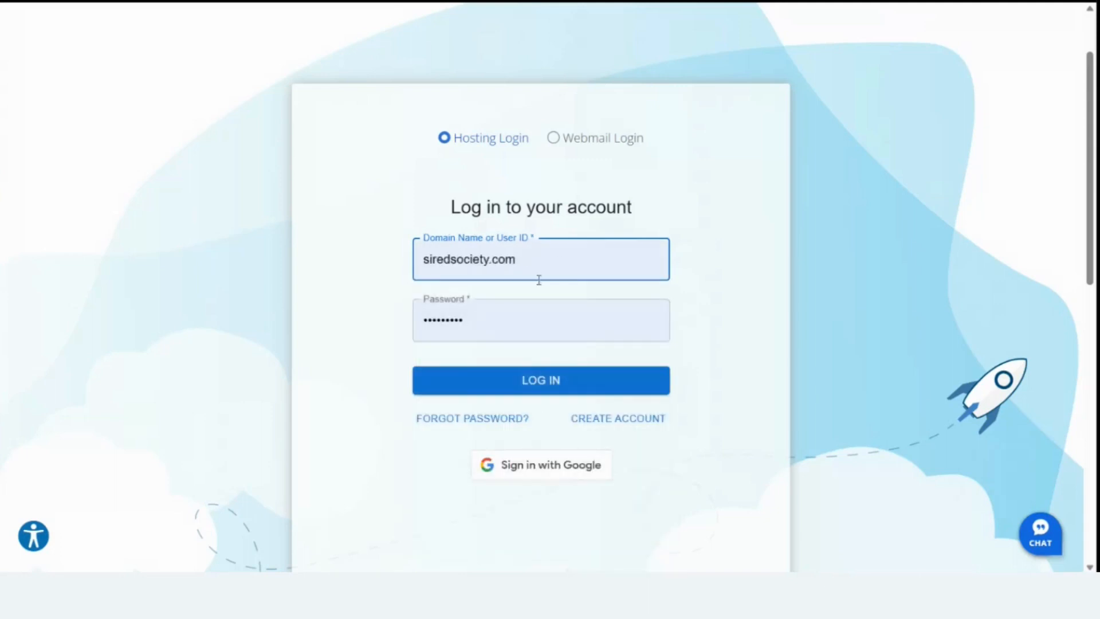
left_click(546, 387)
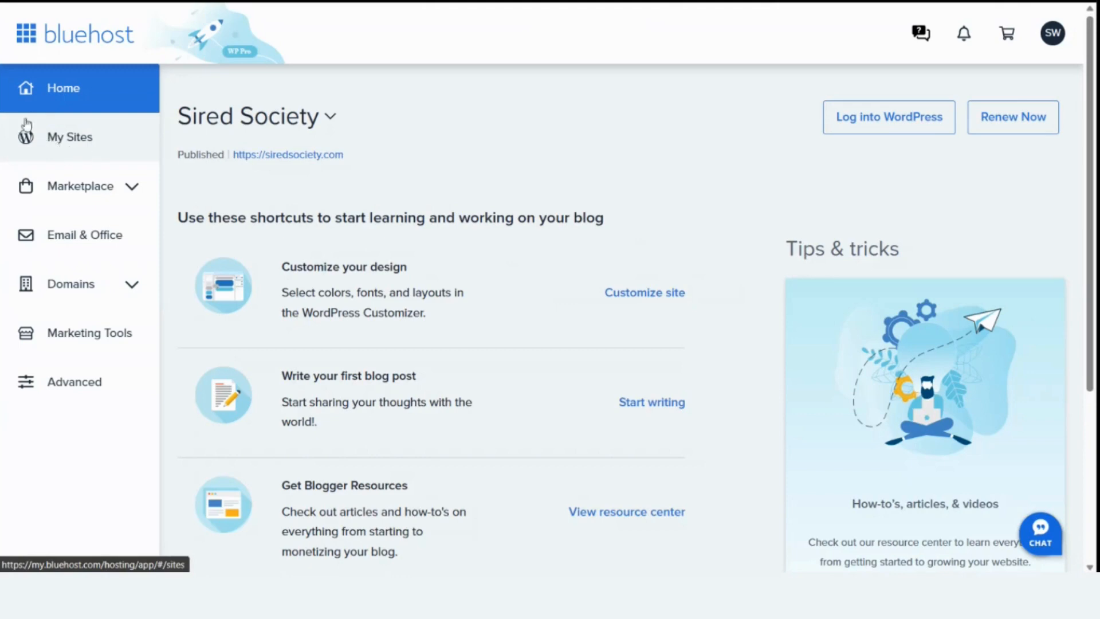
Open the management page of the Training Site at training.siredsociety.net from the list of sites
left_click(66, 142)
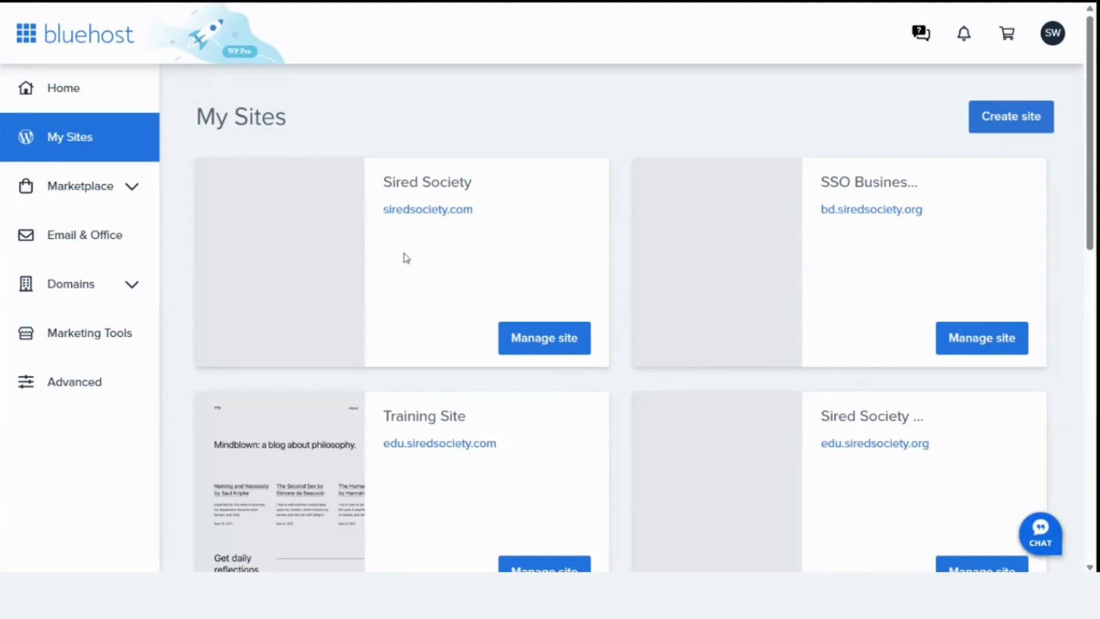
scroll(413, 255, "down", 3)
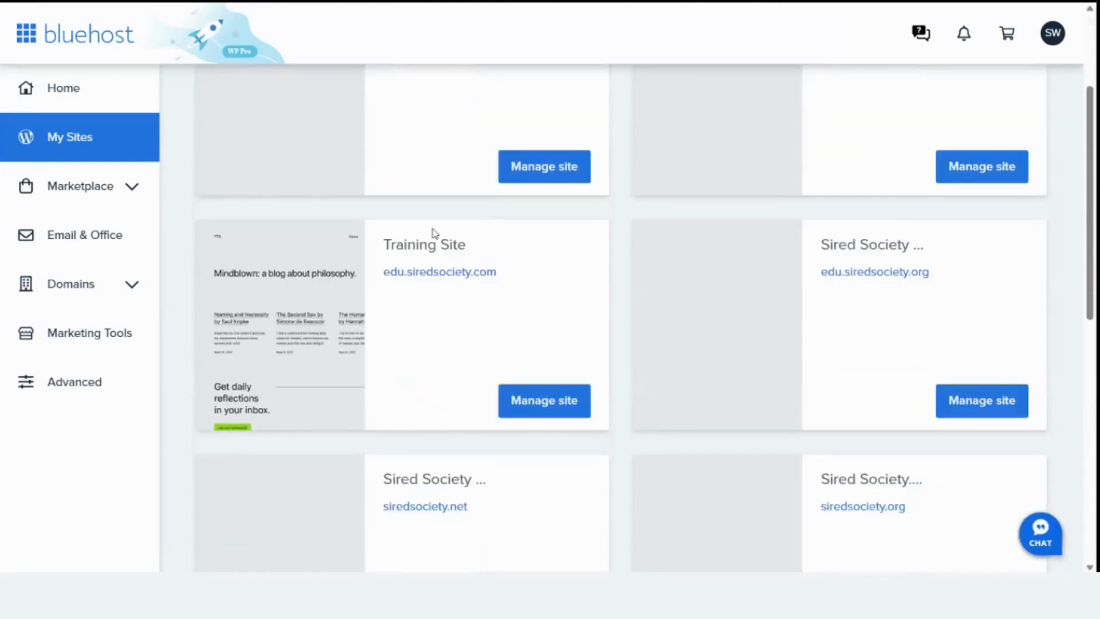
scroll(435, 232, "up", 3)
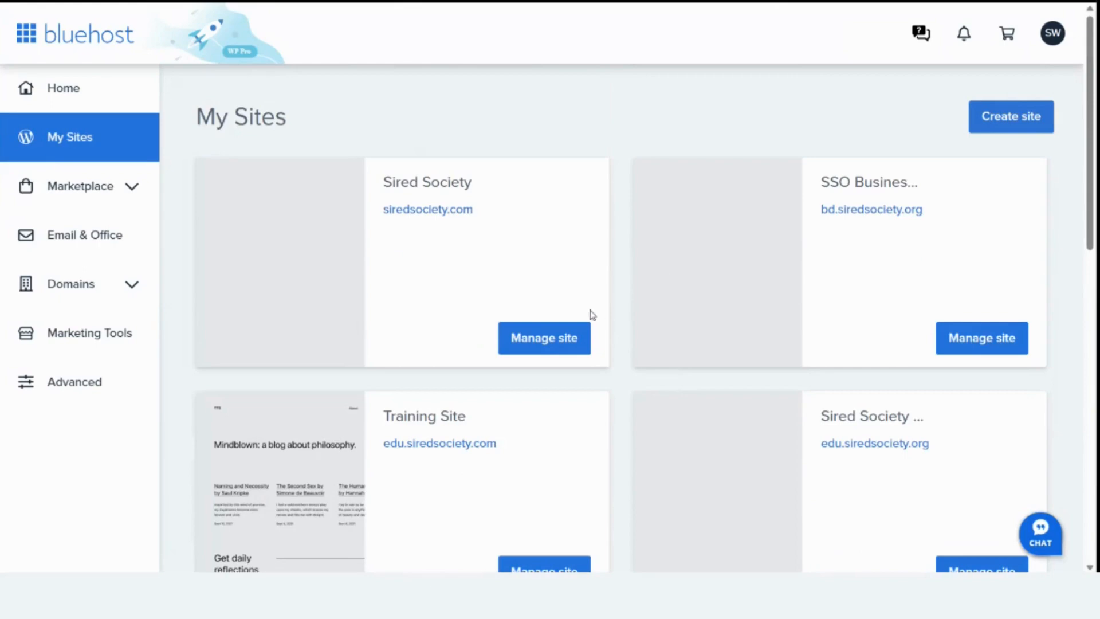
scroll(634, 313, "down", 9)
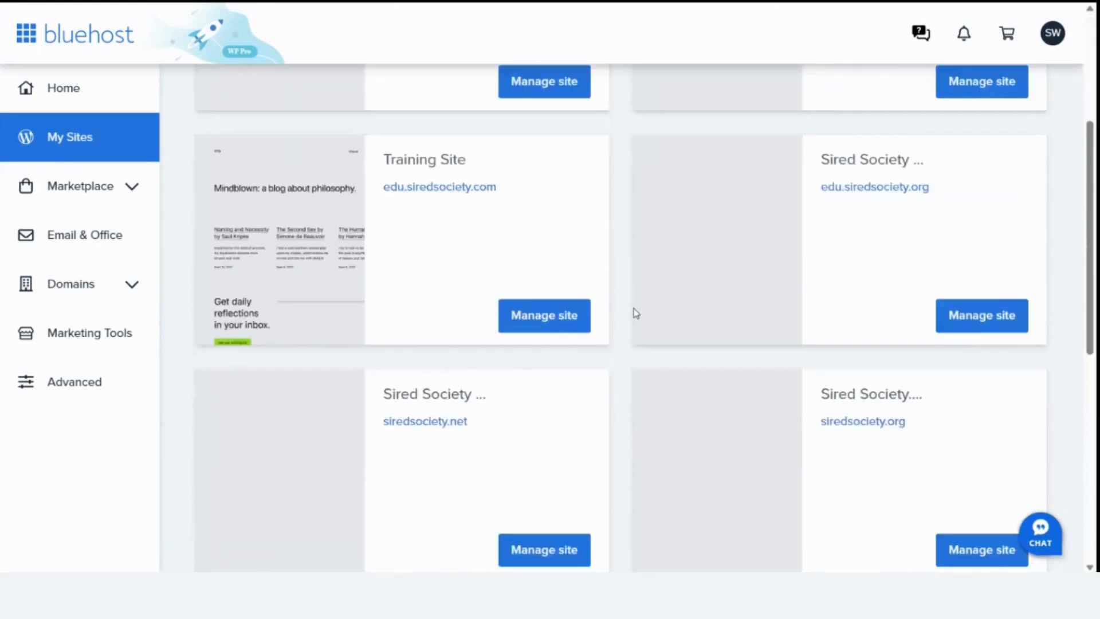
scroll(634, 312, "down", 3)
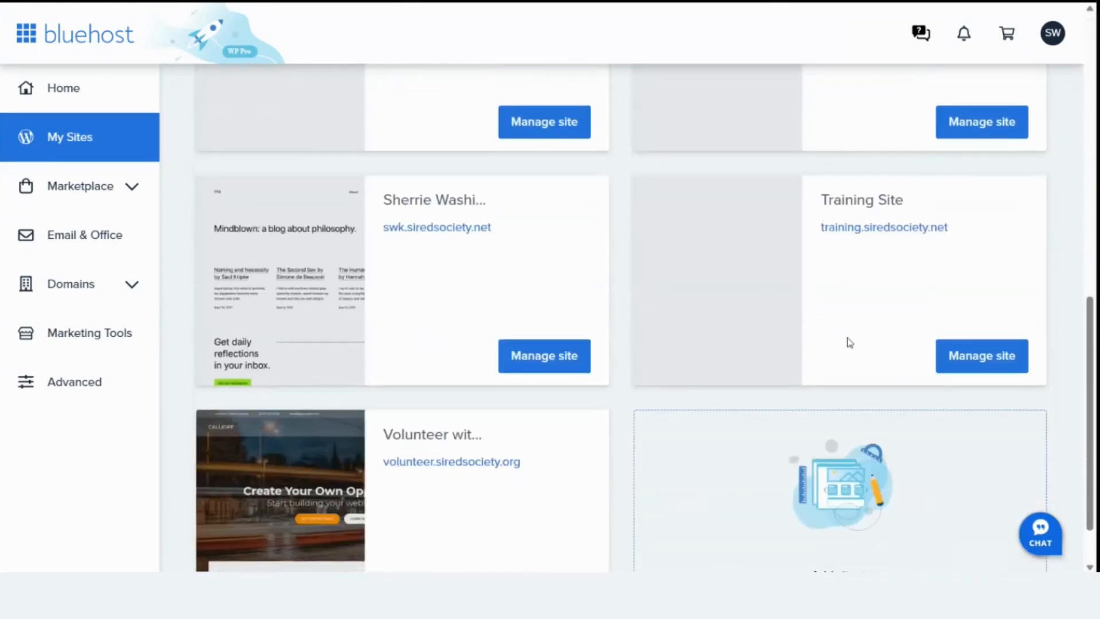
left_click(978, 361)
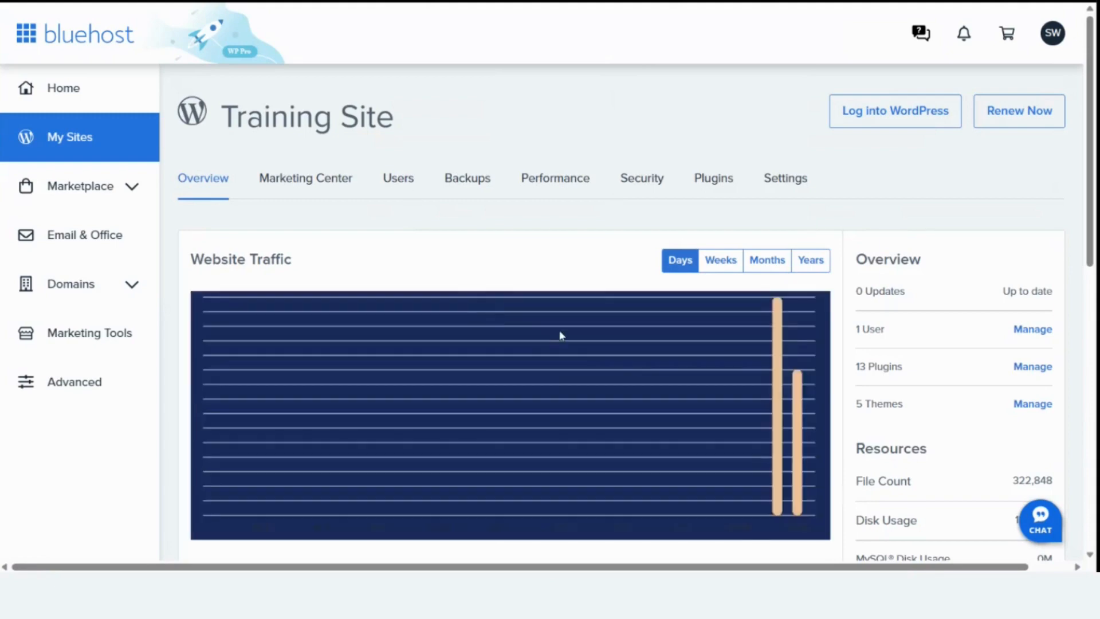
Look over the Training Site's traffic and resources overview, and log into its WordPress administration
scroll(931, 438, "down", 3)
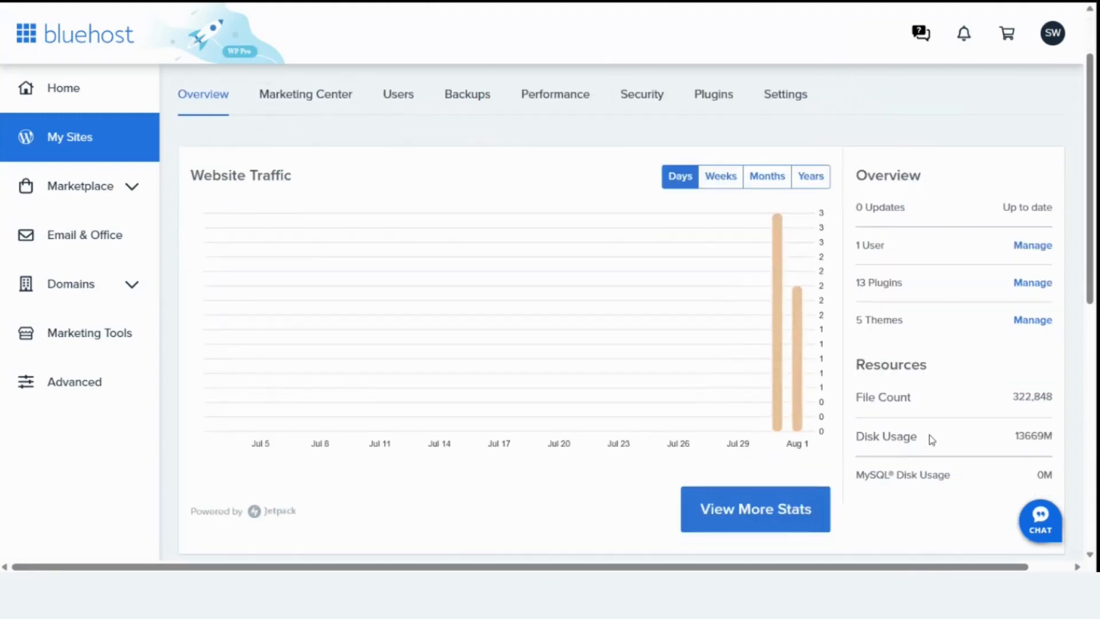
scroll(930, 435, "up", 3)
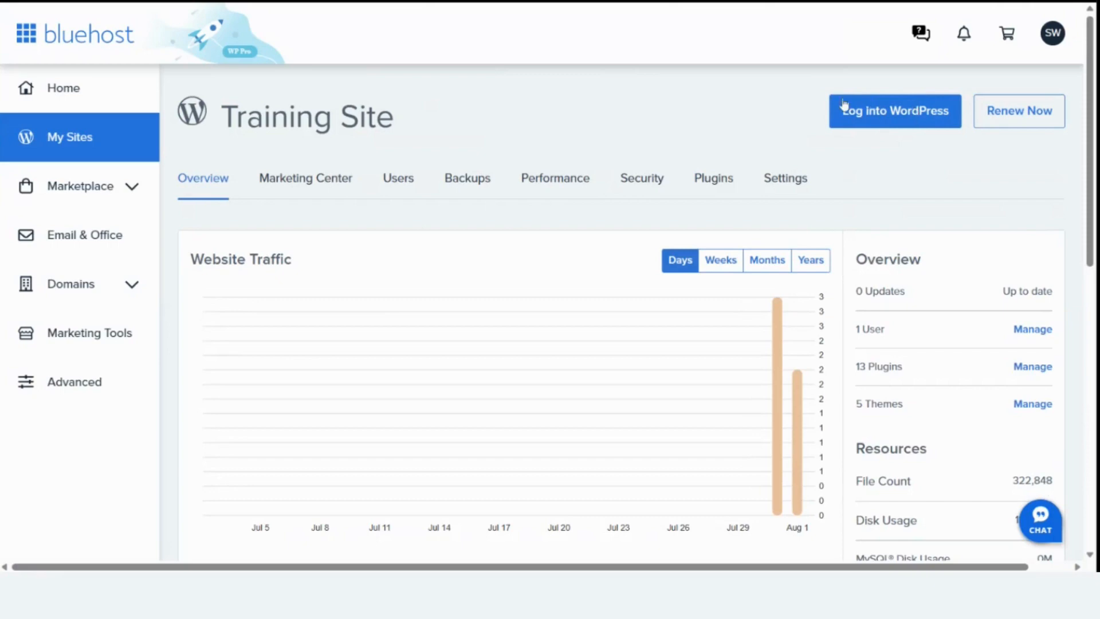
left_click(887, 112)
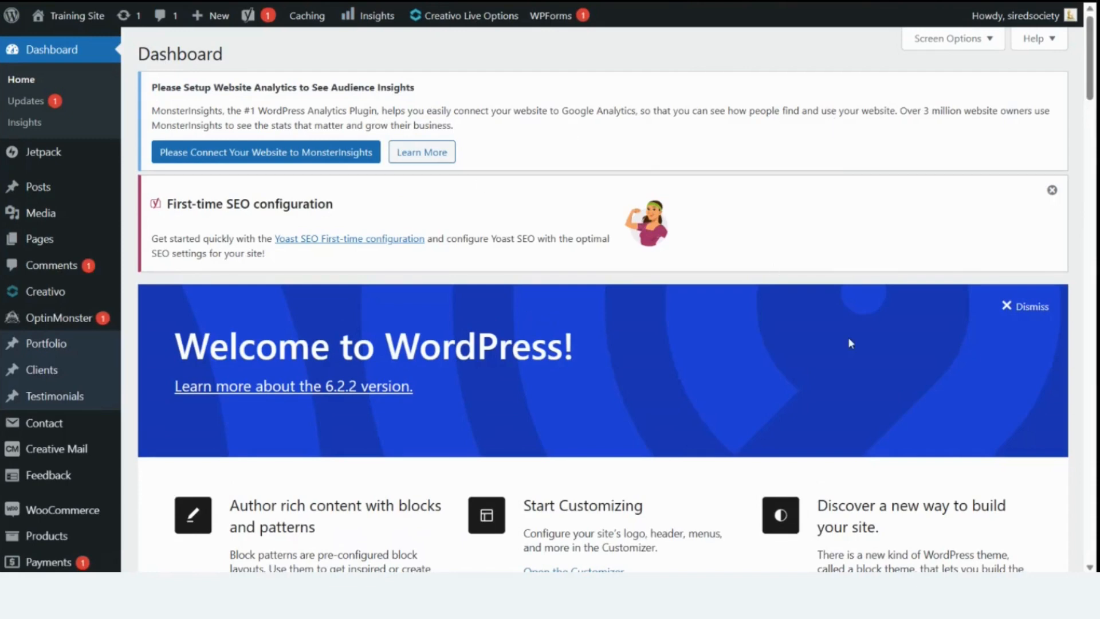
Open the site's list of posts from the dashboard and look through the existing entries
scroll(580, 181, "down", 15)
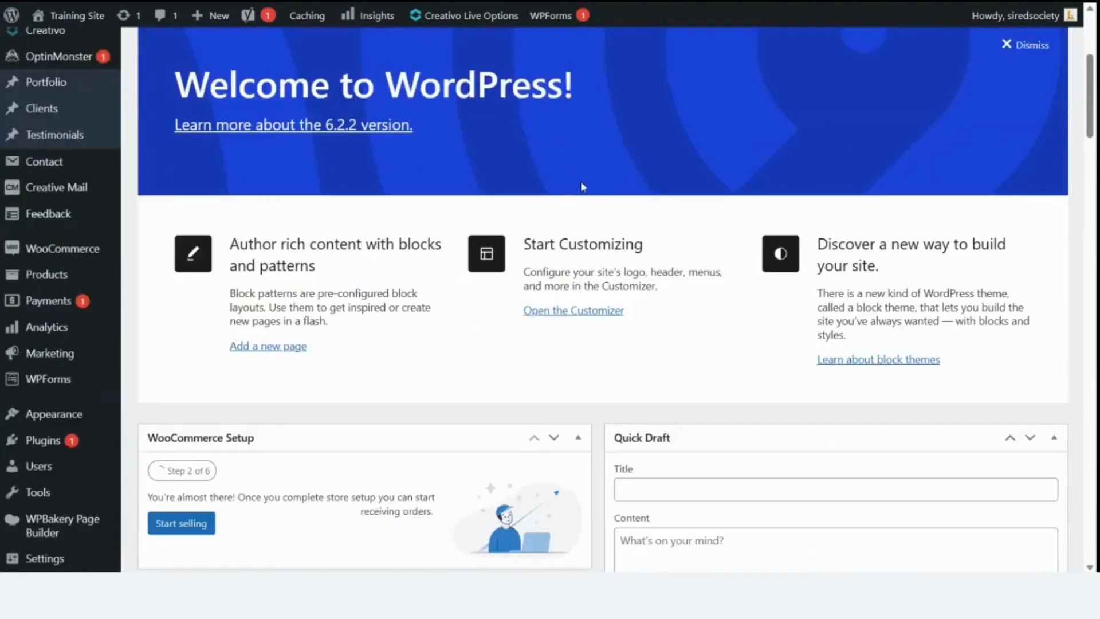
scroll(582, 187, "up", 15)
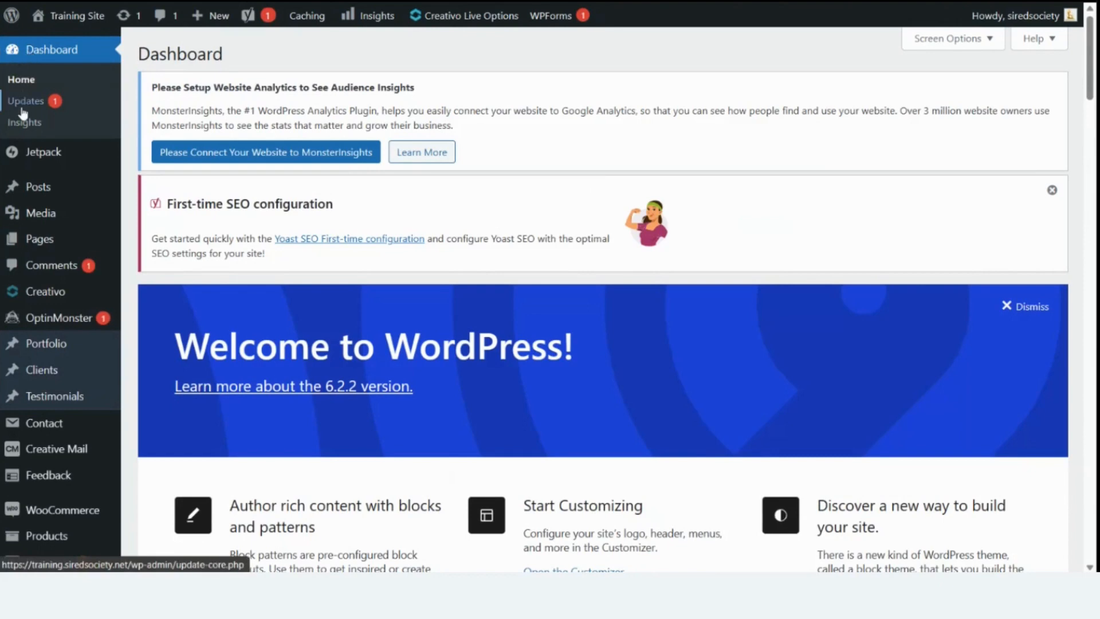
mouse_move(24, 169)
mouse_move(24, 192)
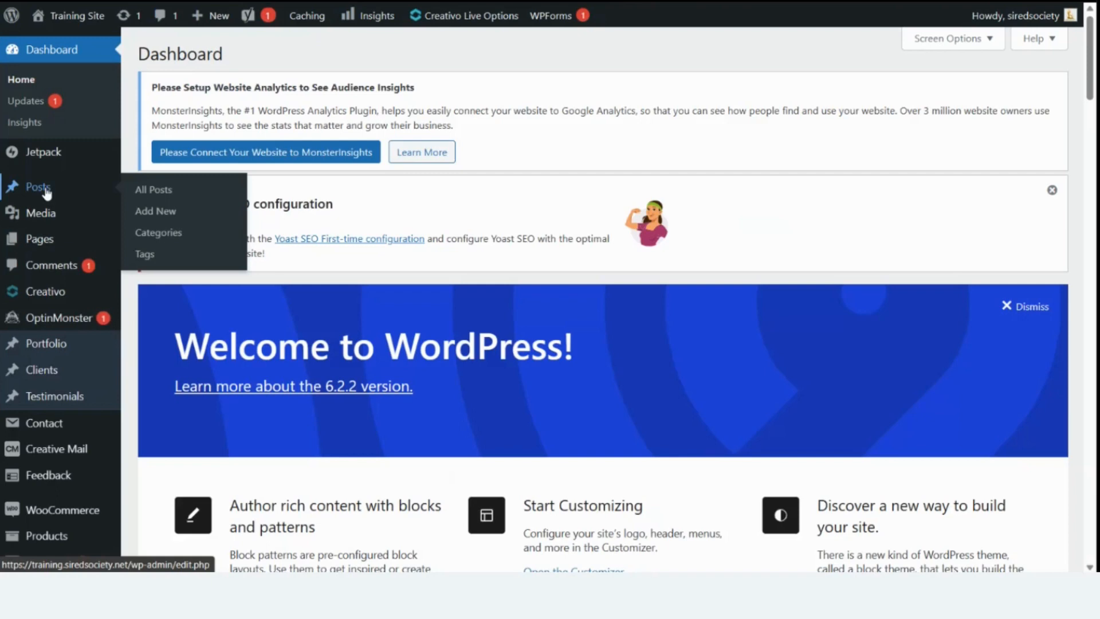
left_click(47, 195)
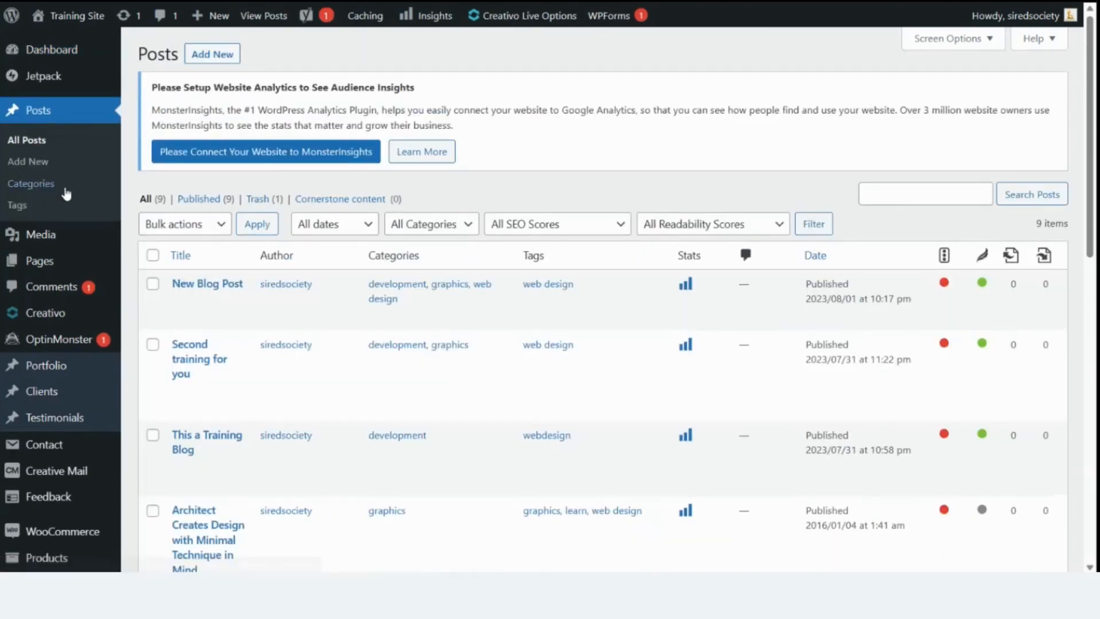
scroll(441, 249, "down", 2)
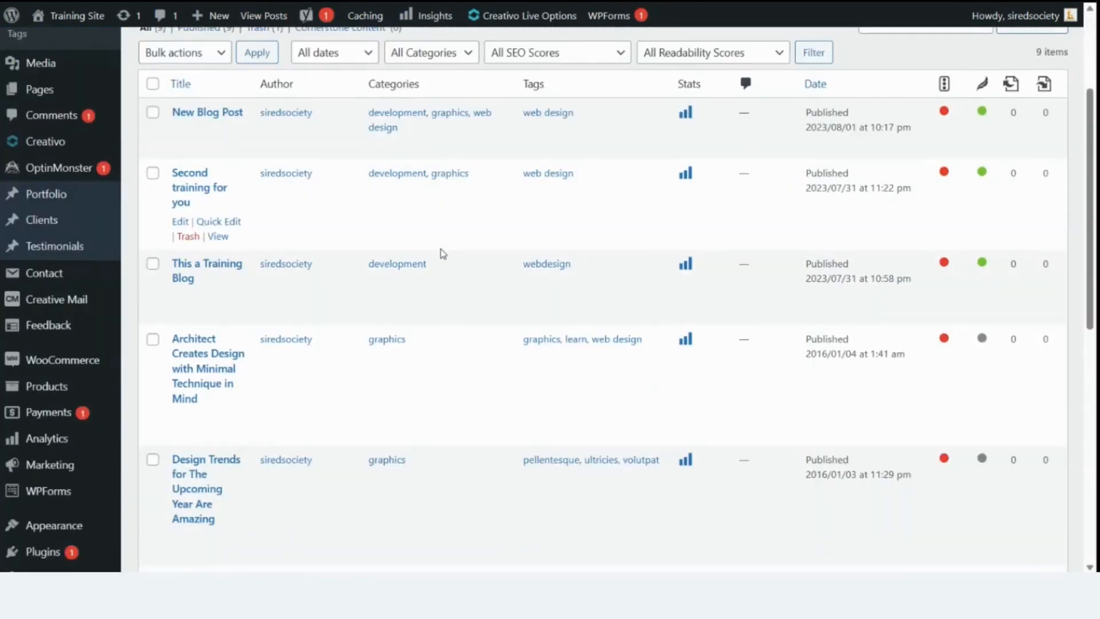
scroll(442, 248, "down", 1)
scroll(441, 248, "down", 5)
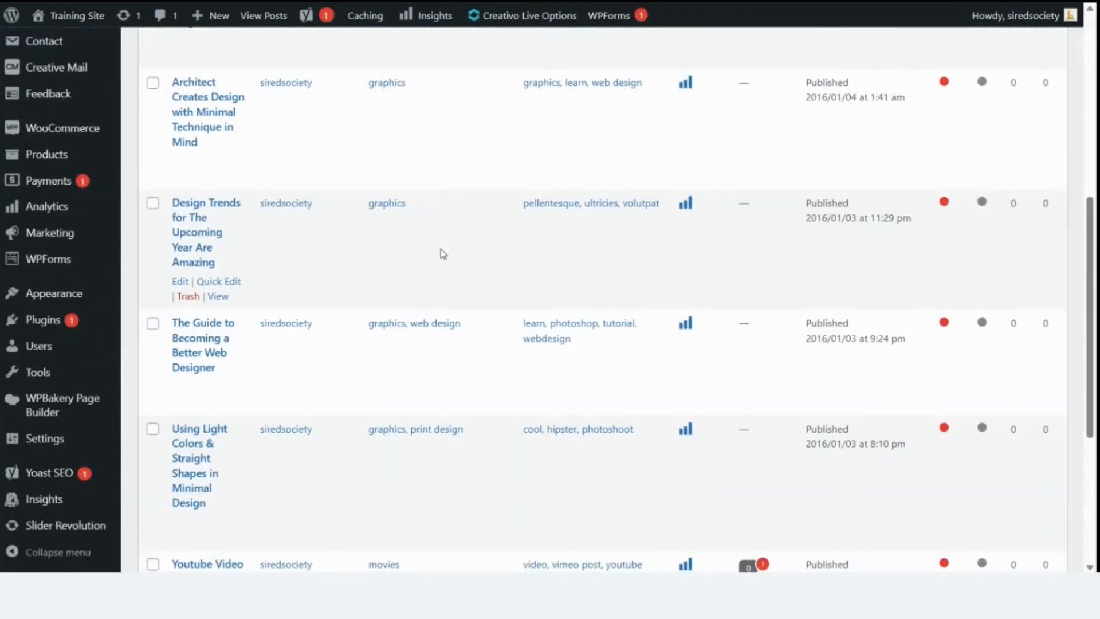
scroll(441, 249, "down", 1)
scroll(441, 248, "up", 9)
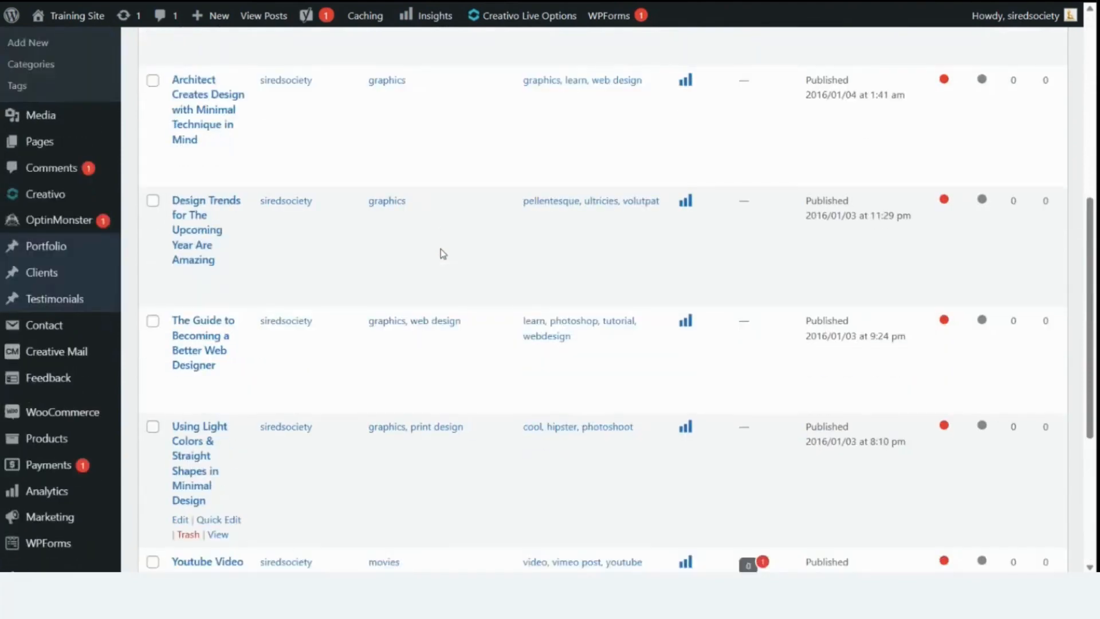
scroll(444, 247, "up", 1)
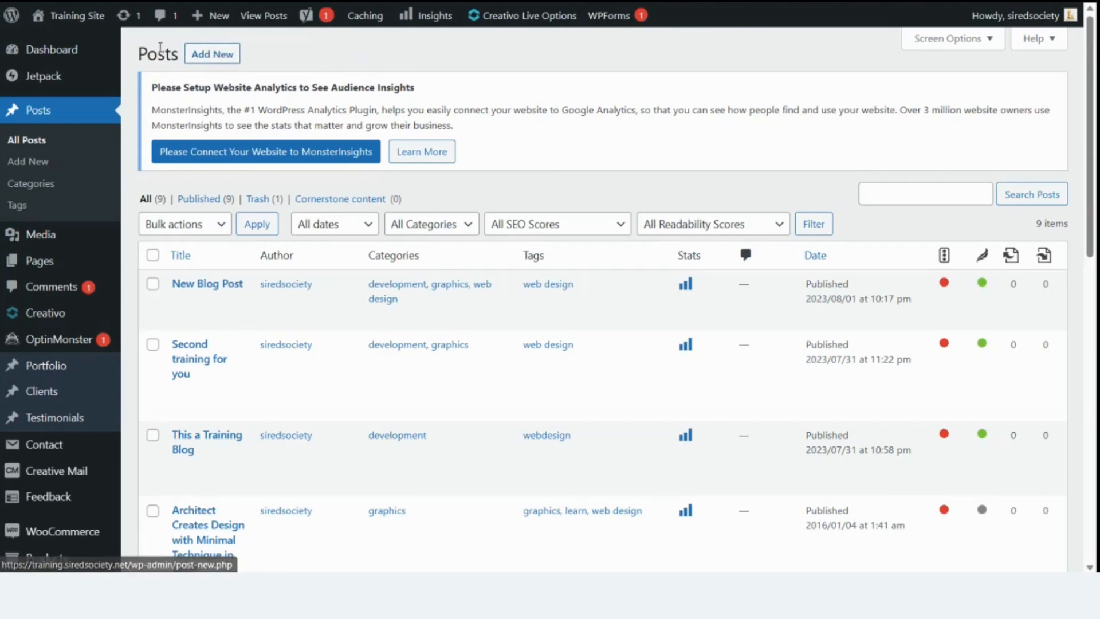
Create a new post and title it "Add A Title Now"
left_click(218, 58)
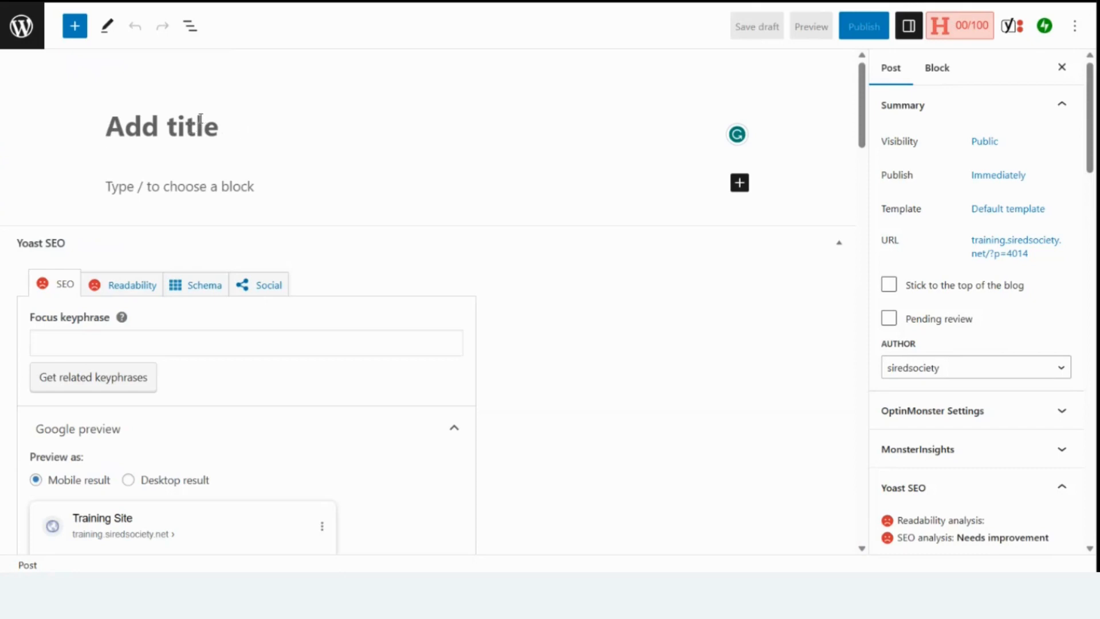
type("Add")
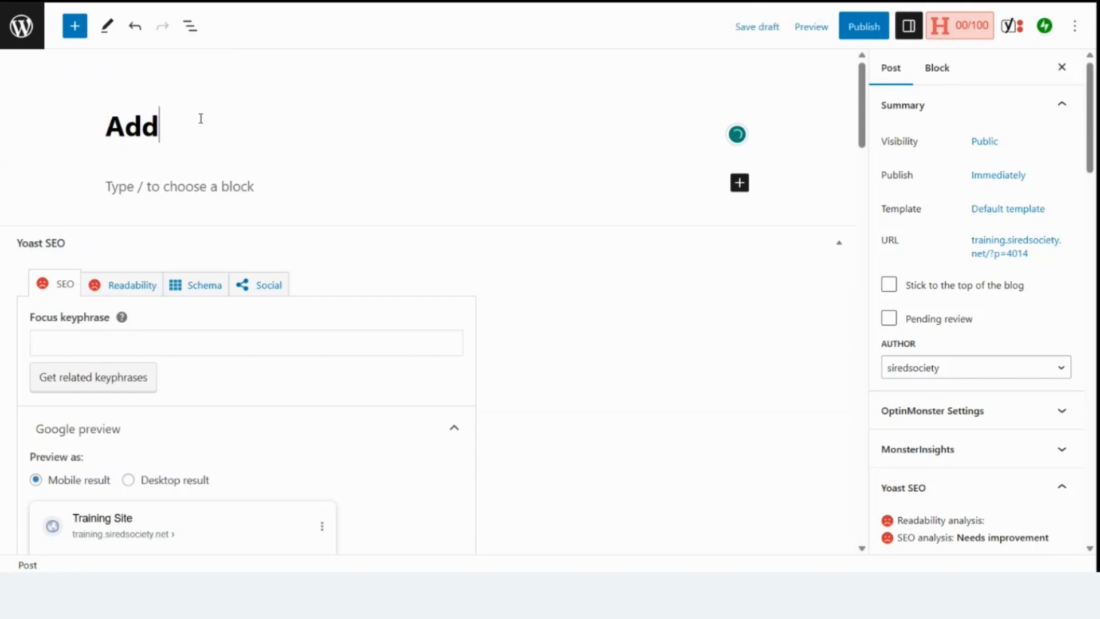
type(" A Title Now")
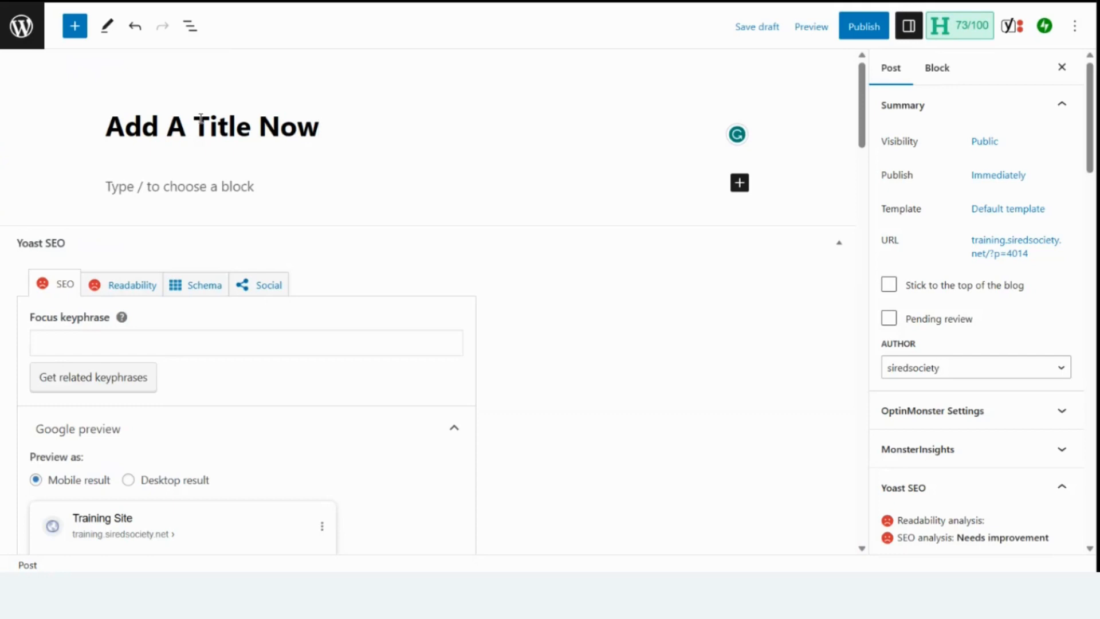
Browse all available block types and insert a Classic block beneath the post title
left_click(114, 188)
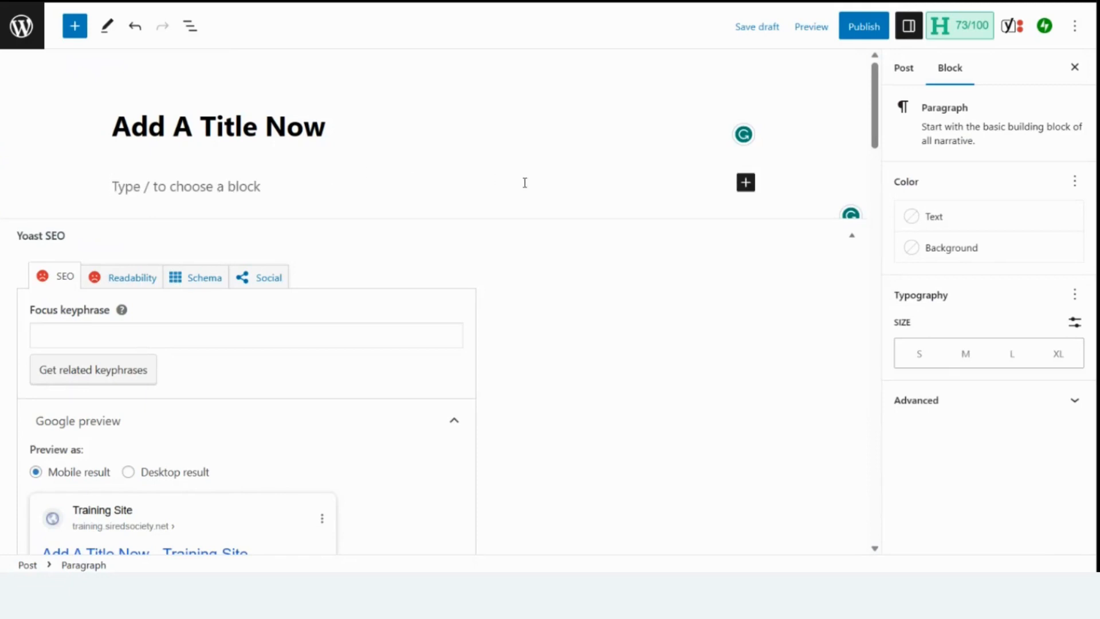
left_click(746, 184)
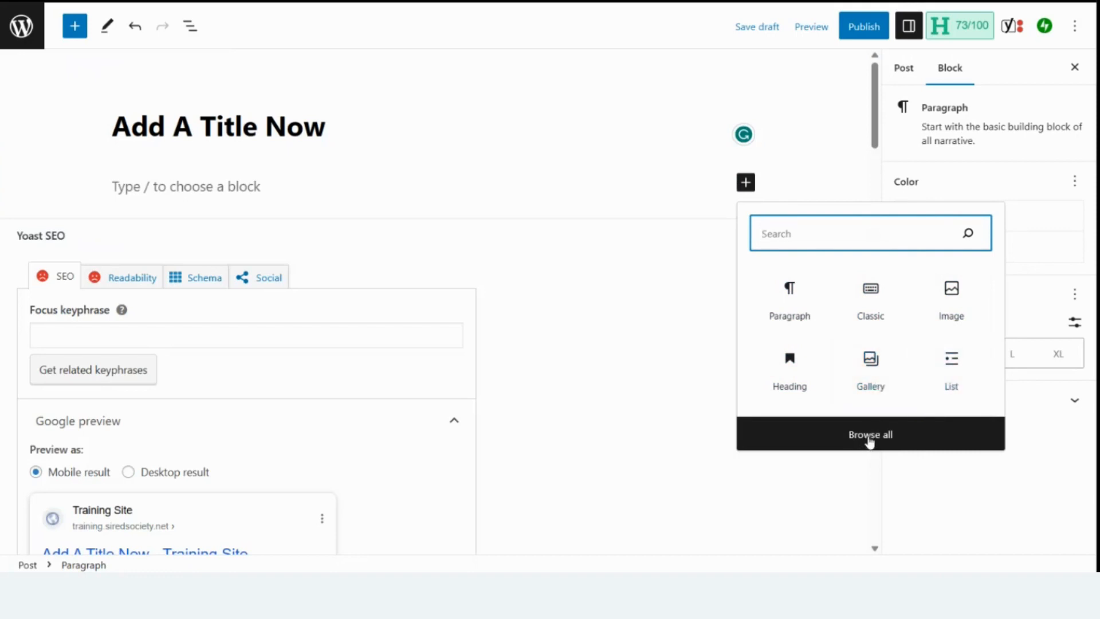
left_click(870, 437)
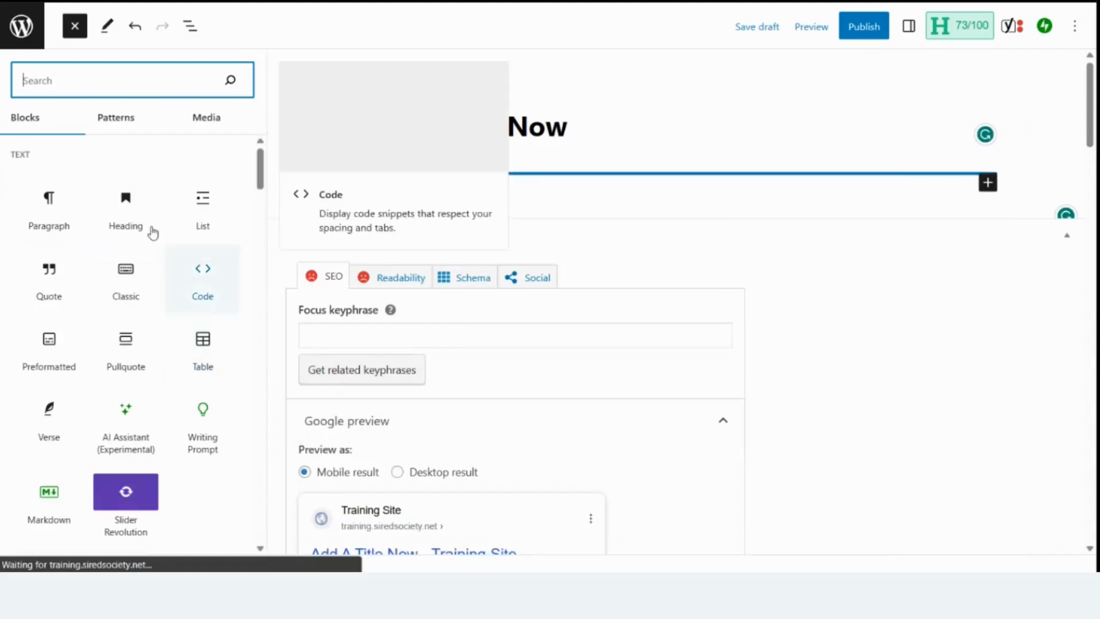
scroll(79, 265, "down", 3)
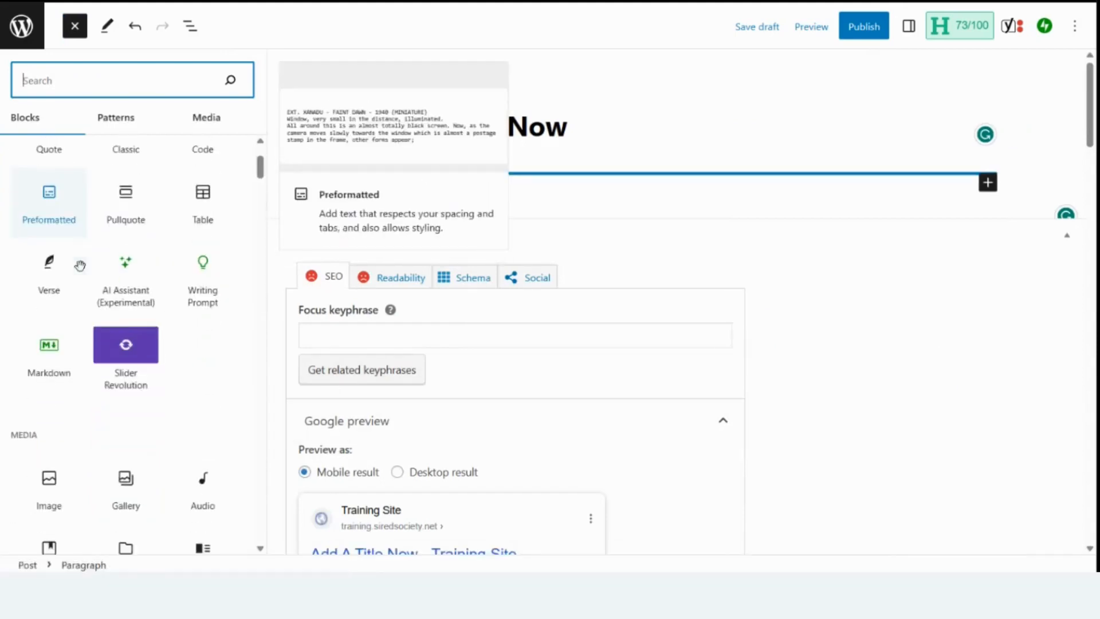
scroll(80, 265, "down", 5)
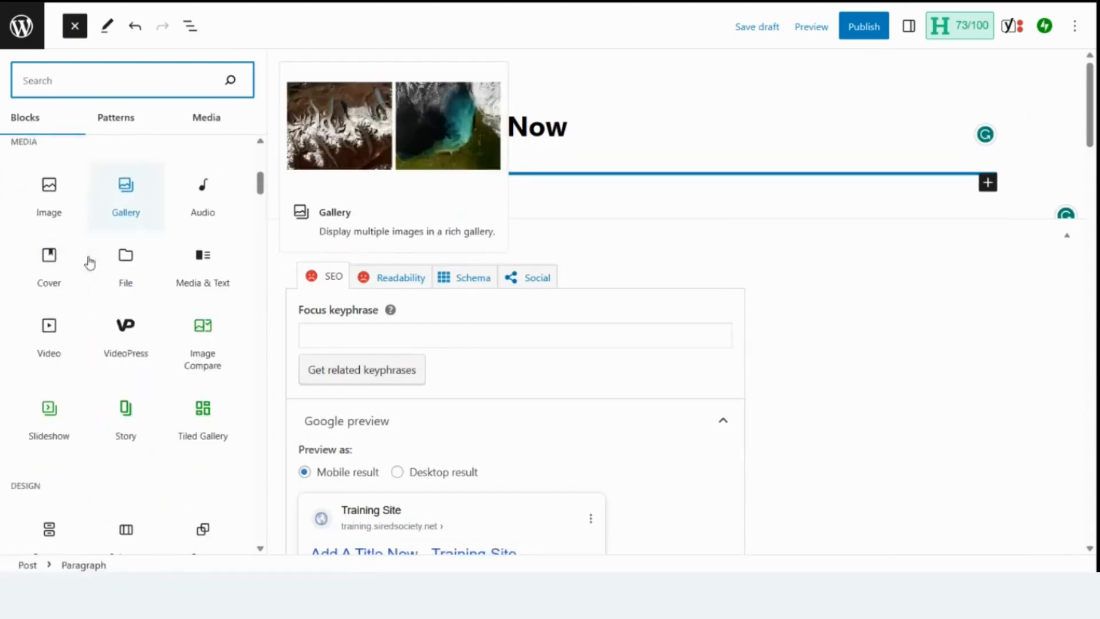
scroll(89, 263, "down", 6)
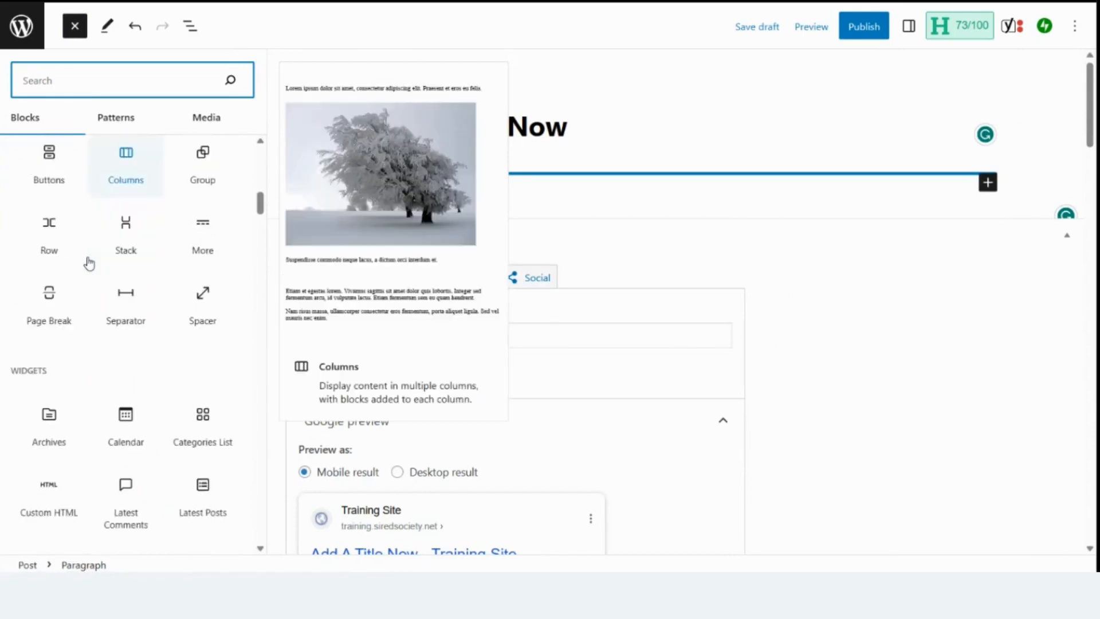
scroll(89, 263, "down", 5)
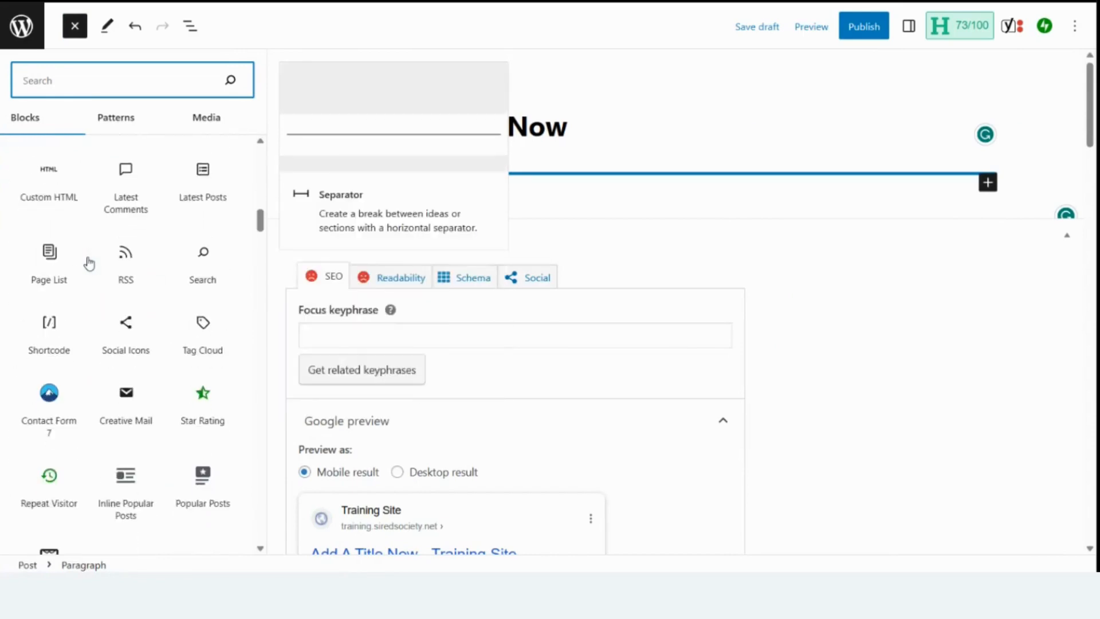
scroll(89, 263, "up", 15)
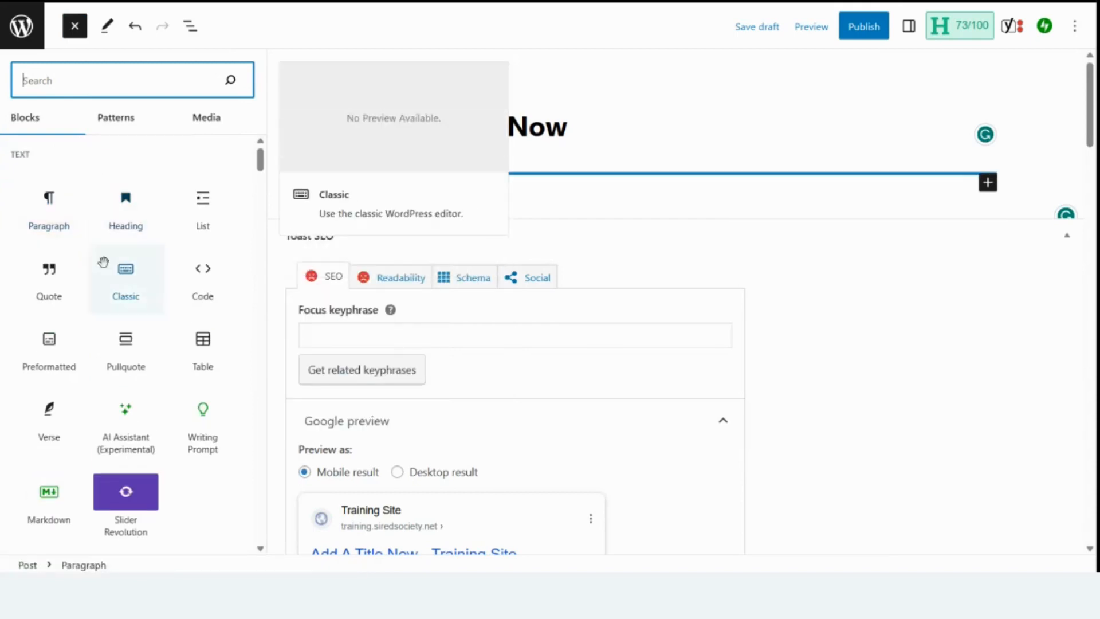
left_click(127, 276)
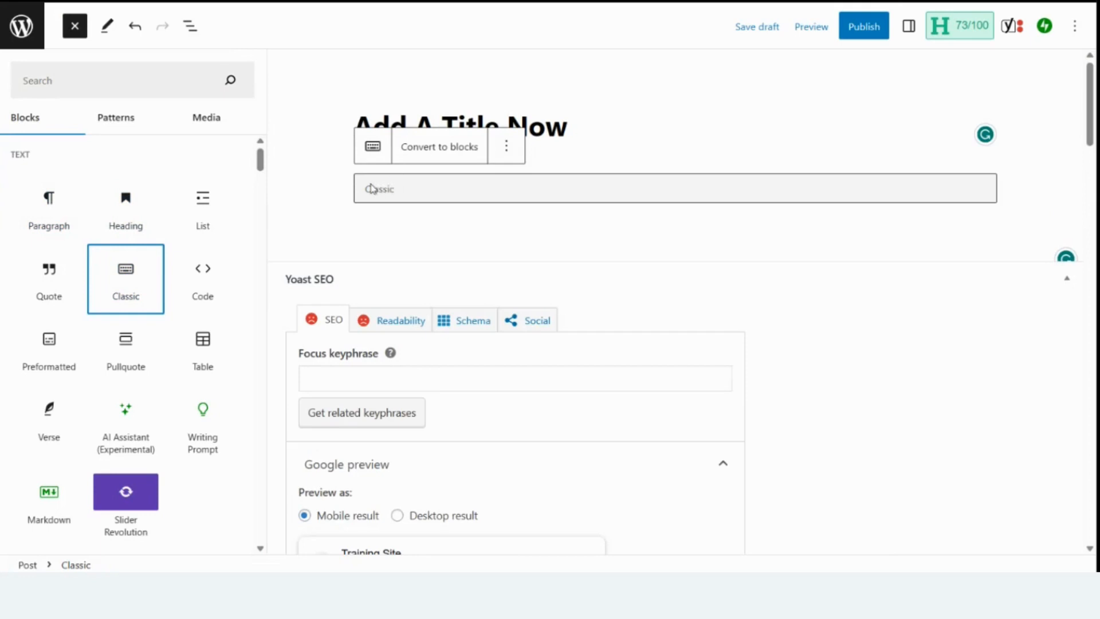
Write "Today I am getting trained on how to make a post in my Wordpress site! Yaaaaaa!" in the Classic block
left_click(372, 189)
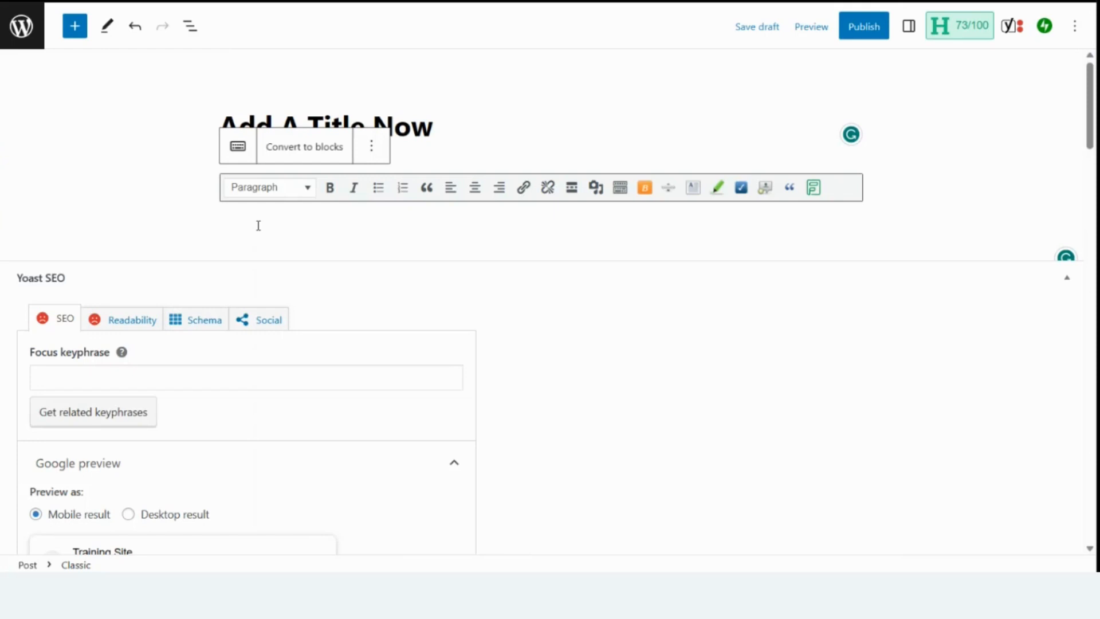
type("Tod d")
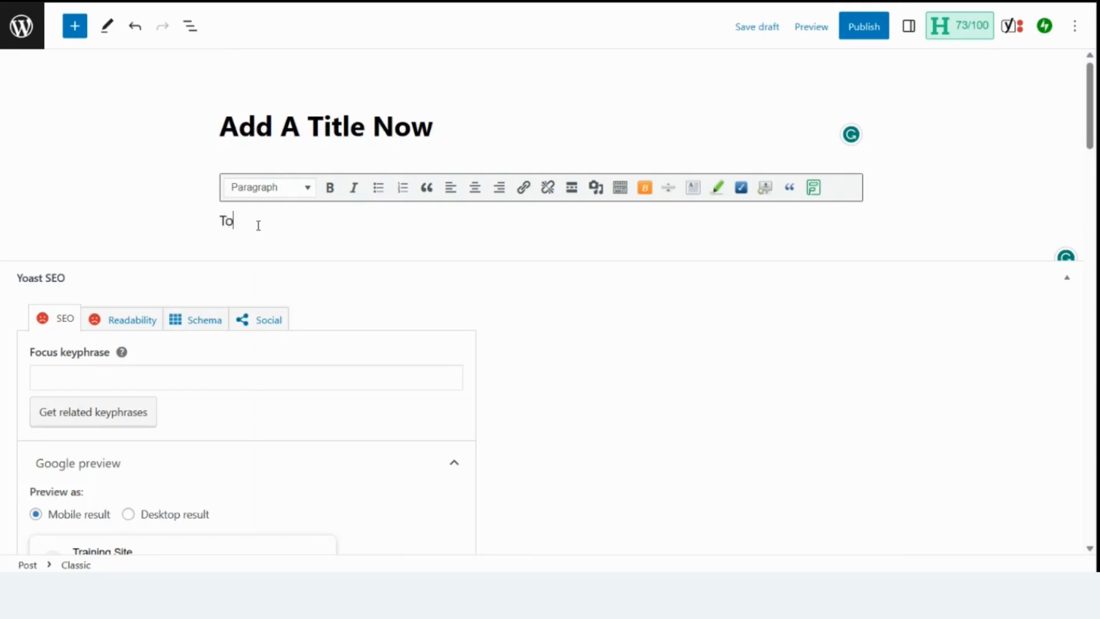
key("BackSpace")
key("BackSpace")
type("ay I am gettin")
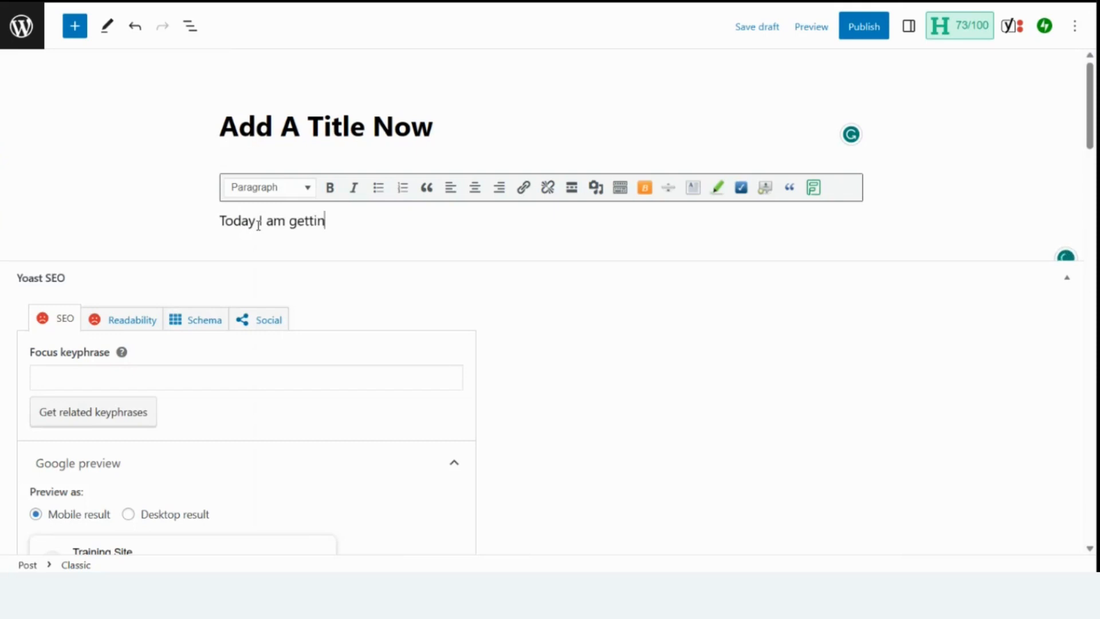
type("g trained on how to post")
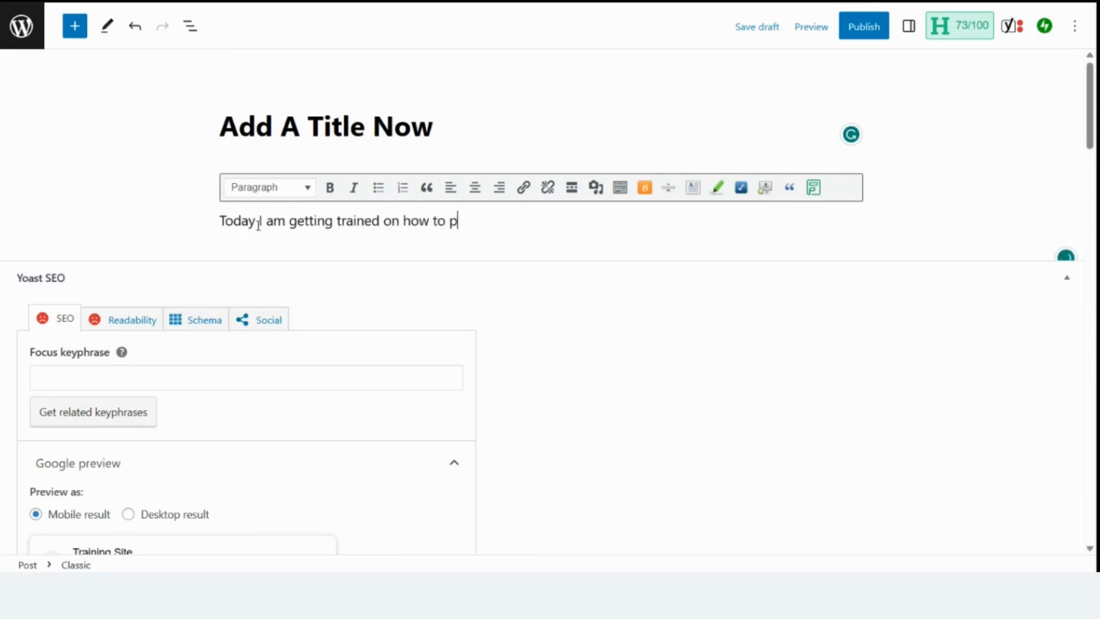
key("BackSpace")
key("BackSpace")
key("BackSpace")
key("BackSpace")
key("BackSpace")
type("make a post in")
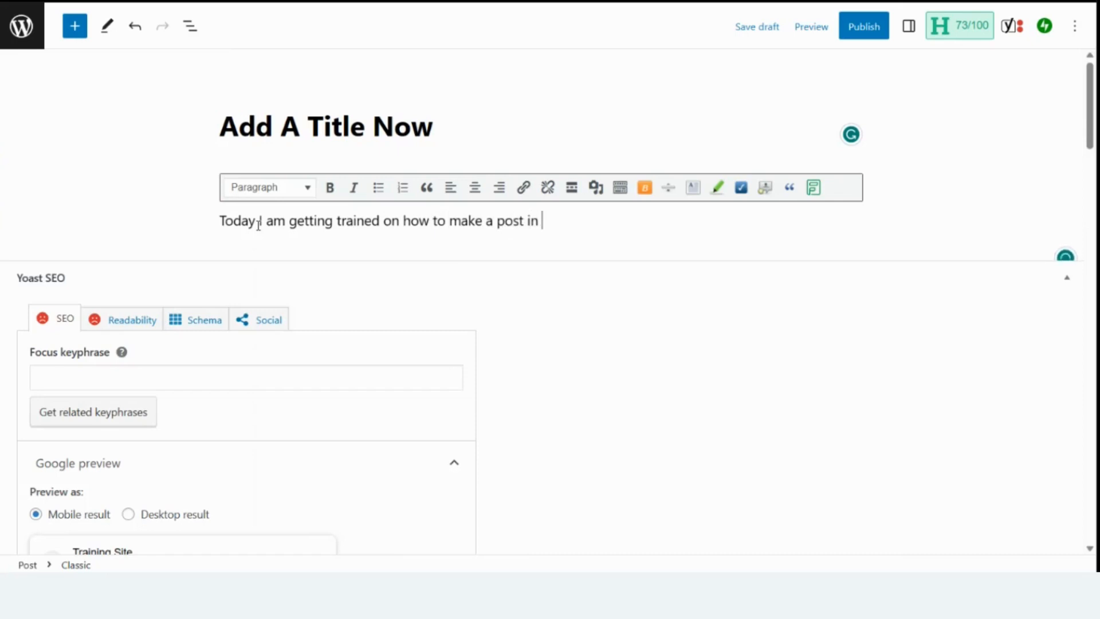
type(" my Word")
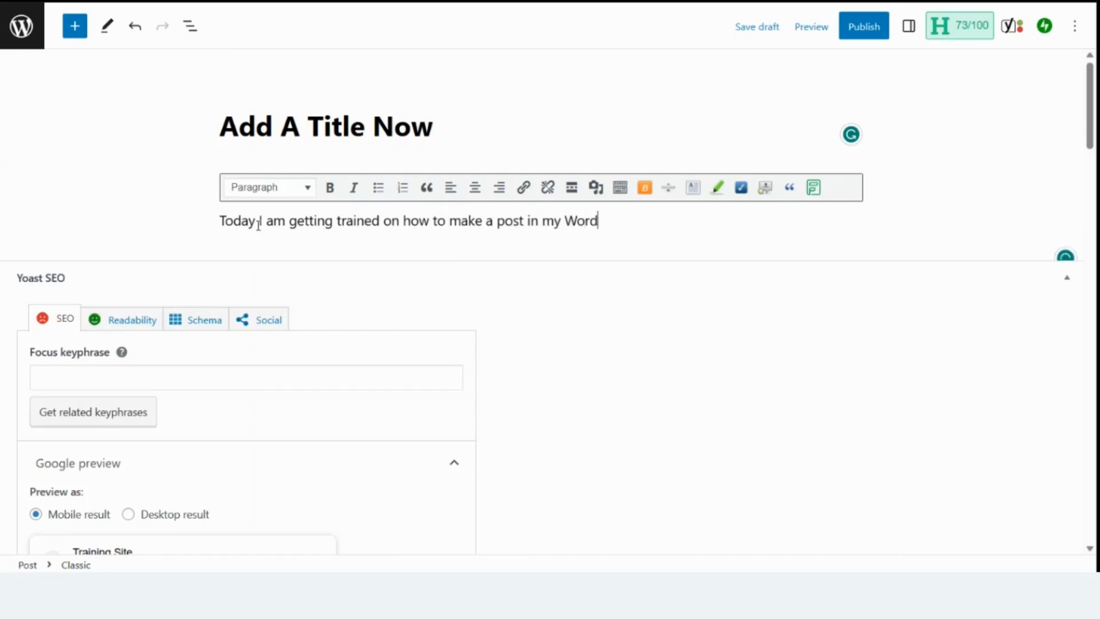
type("press site")
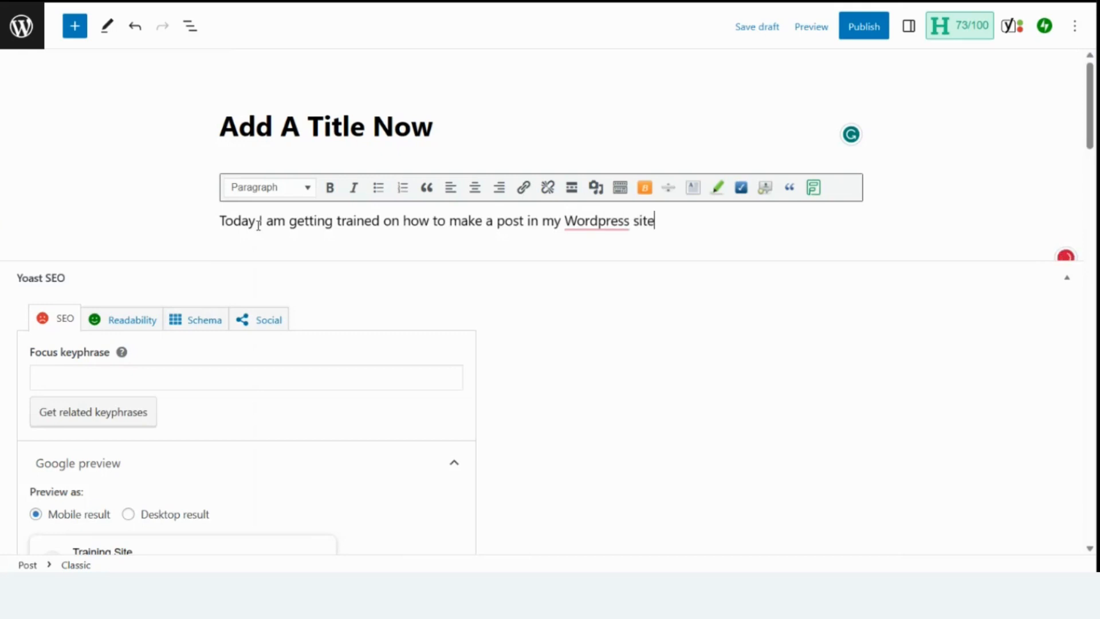
type("! Yaaaaaa")
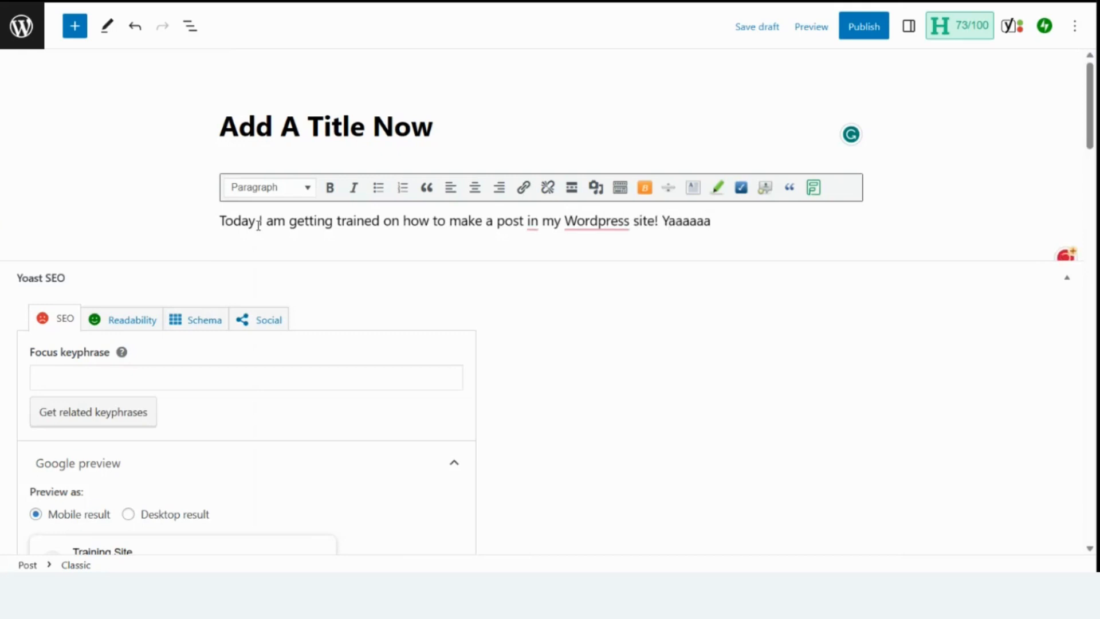
type("!")
Center the whole sentence in the Classic block
left_click(221, 221)
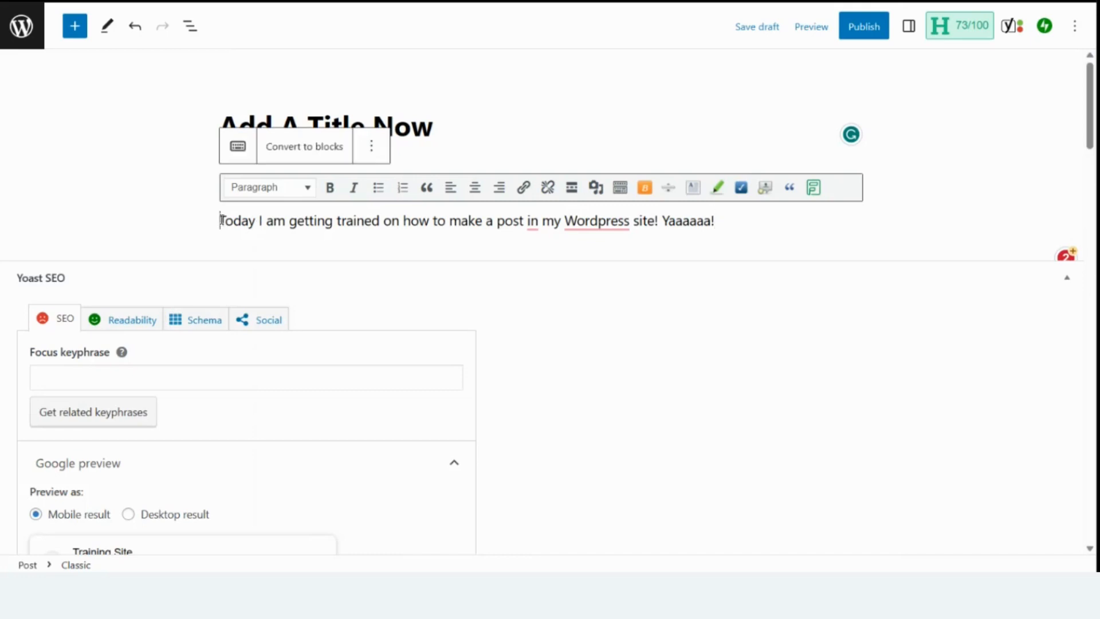
left_click_drag(221, 220, 731, 220)
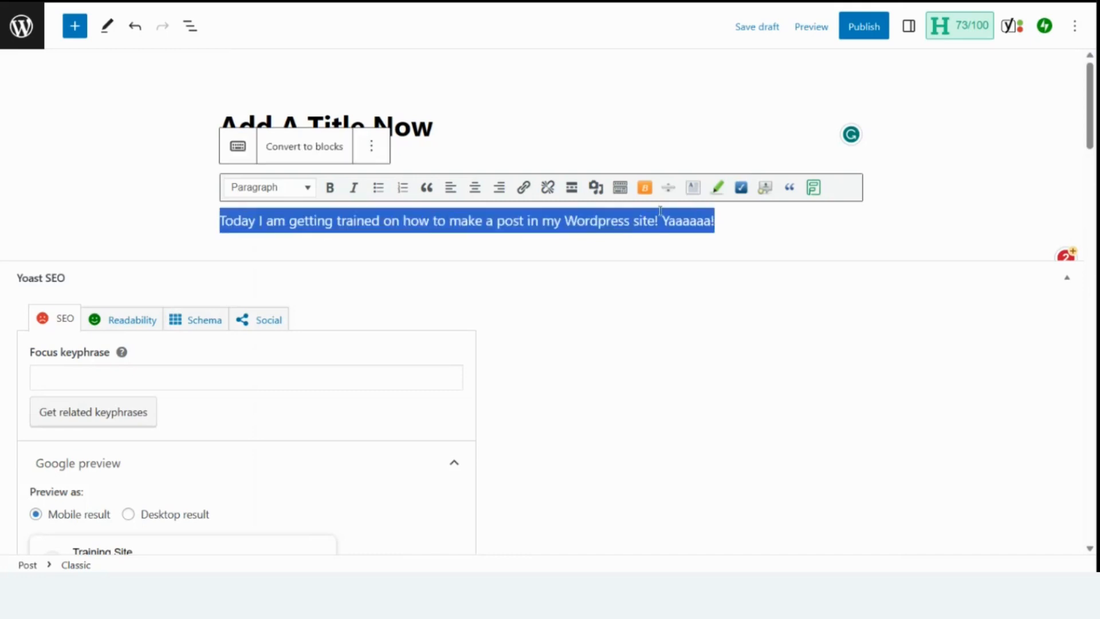
left_click(475, 187)
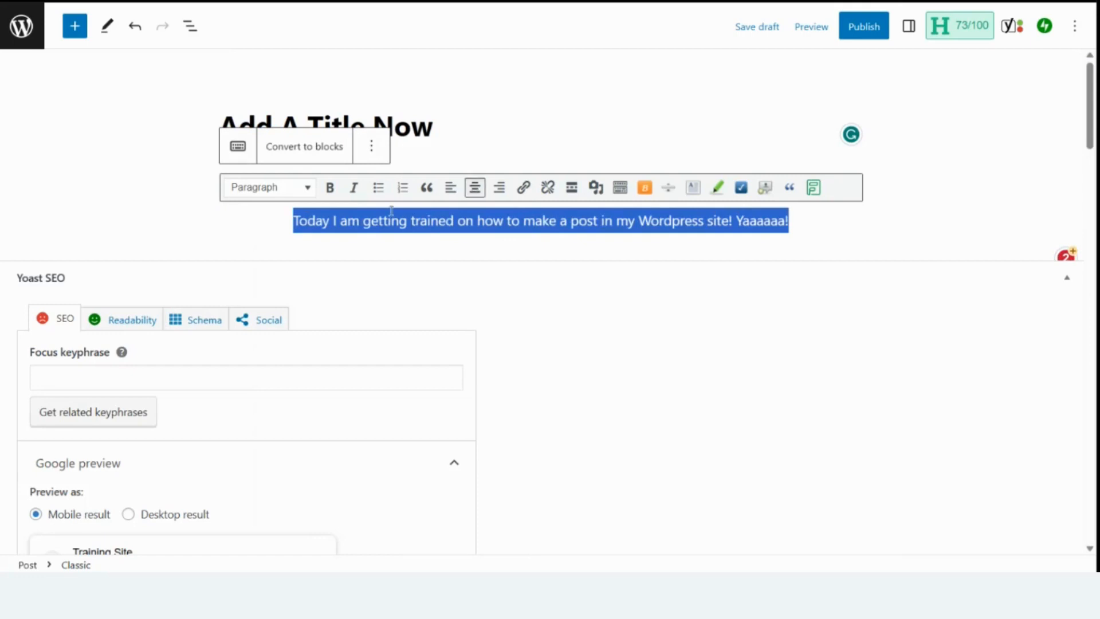
Insert the purple berries and shake image portfolio-16-img.jpg from the media library in front of the sentence and check its placement
left_click(281, 221)
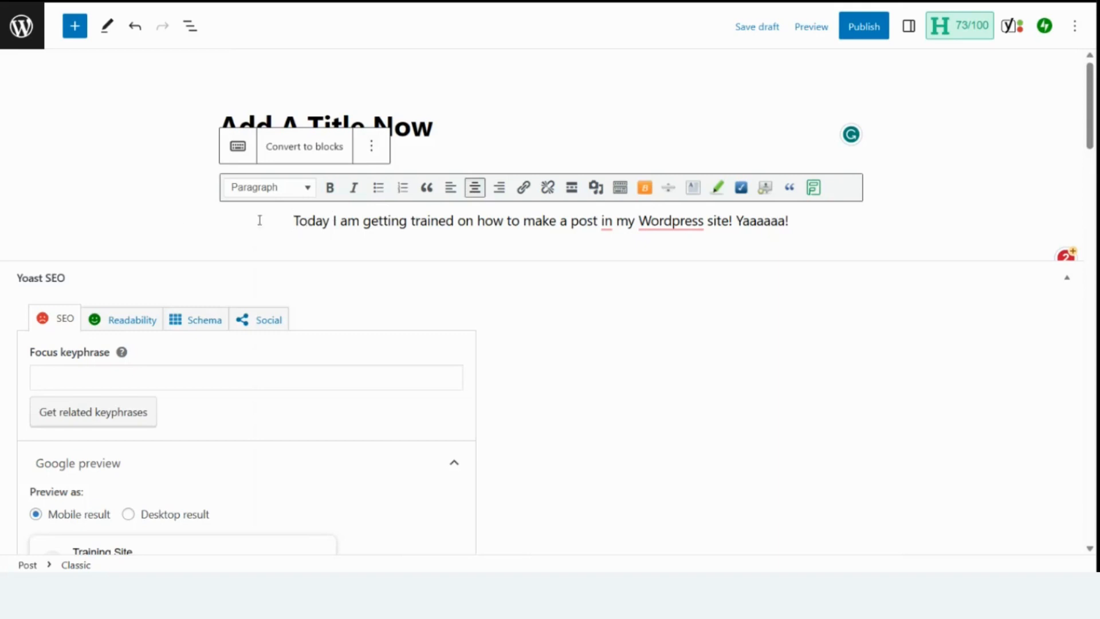
left_click(596, 187)
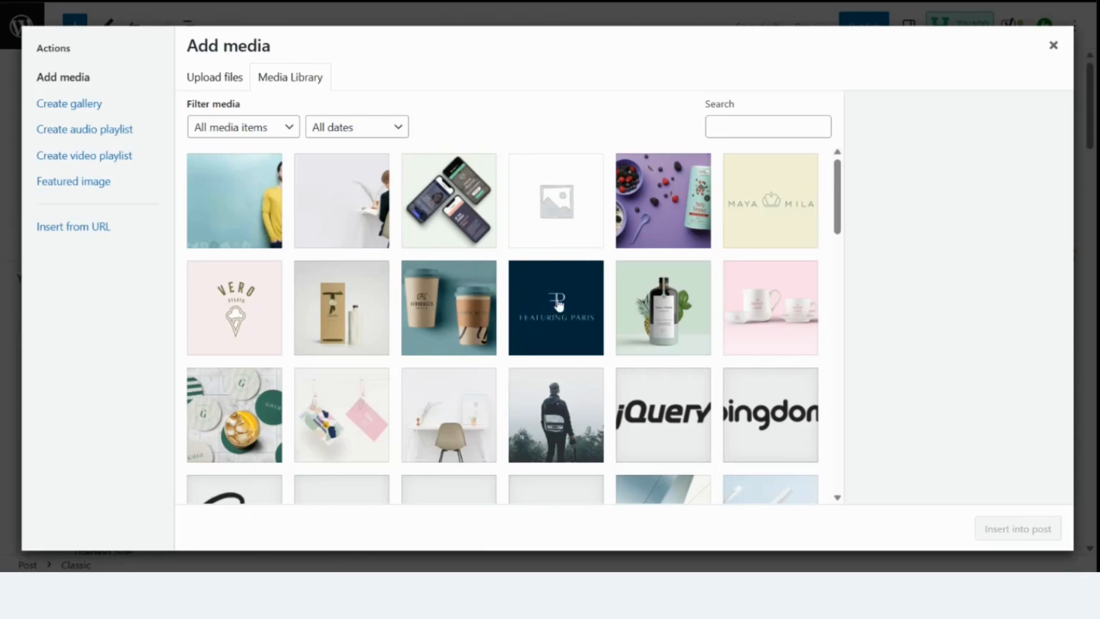
left_click(660, 216)
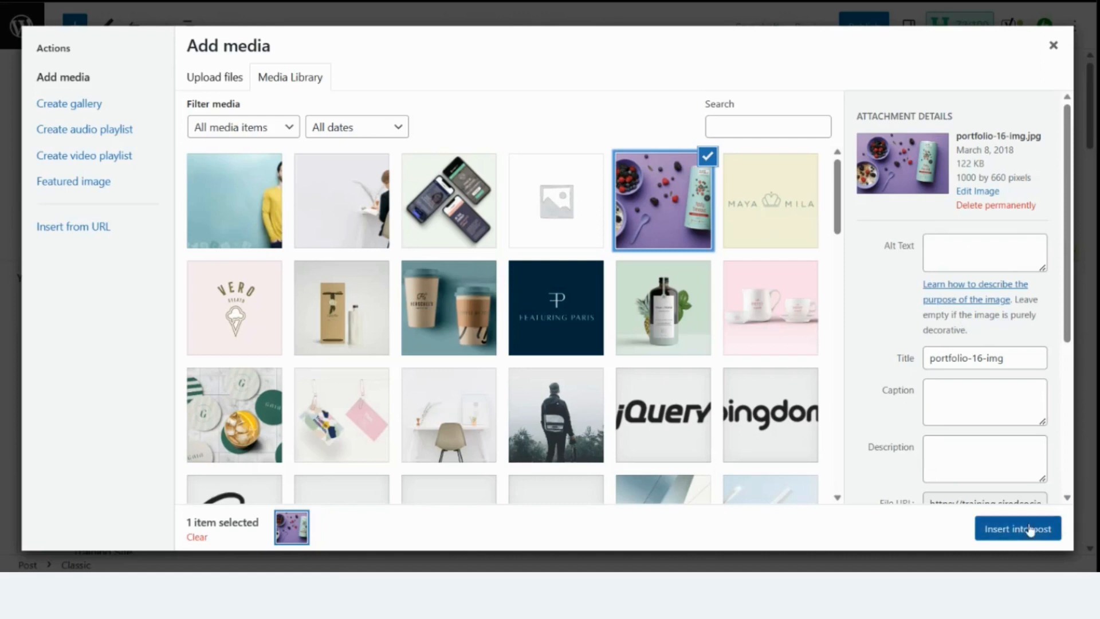
left_click(1008, 534)
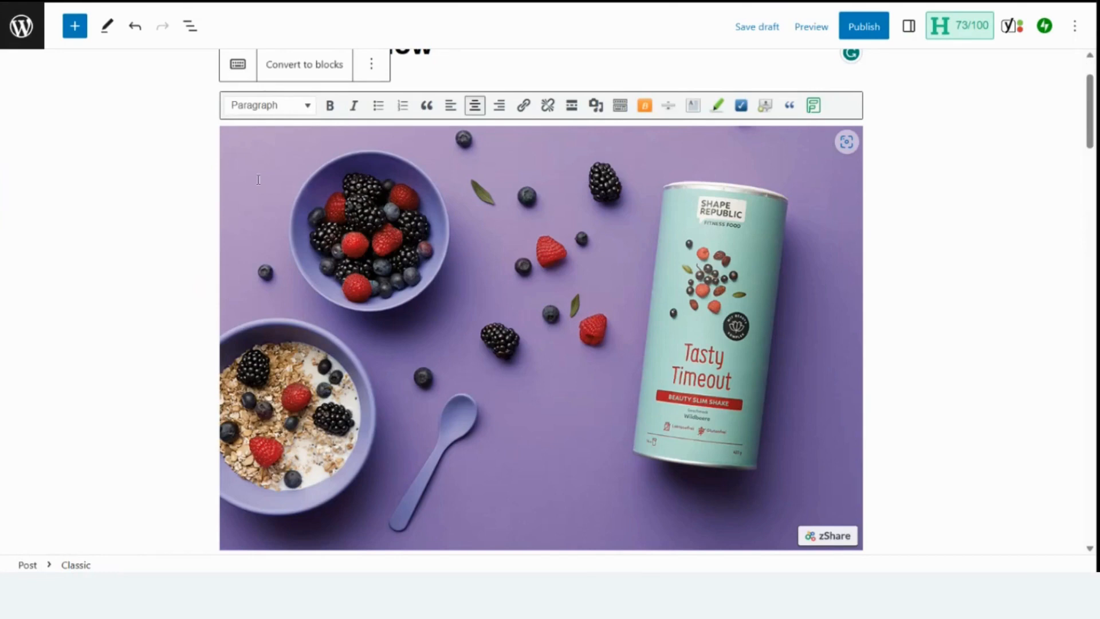
scroll(195, 160, "down", 2)
scroll(203, 170, "down", 3)
scroll(207, 172, "up", 5)
scroll(447, 237, "down", 5)
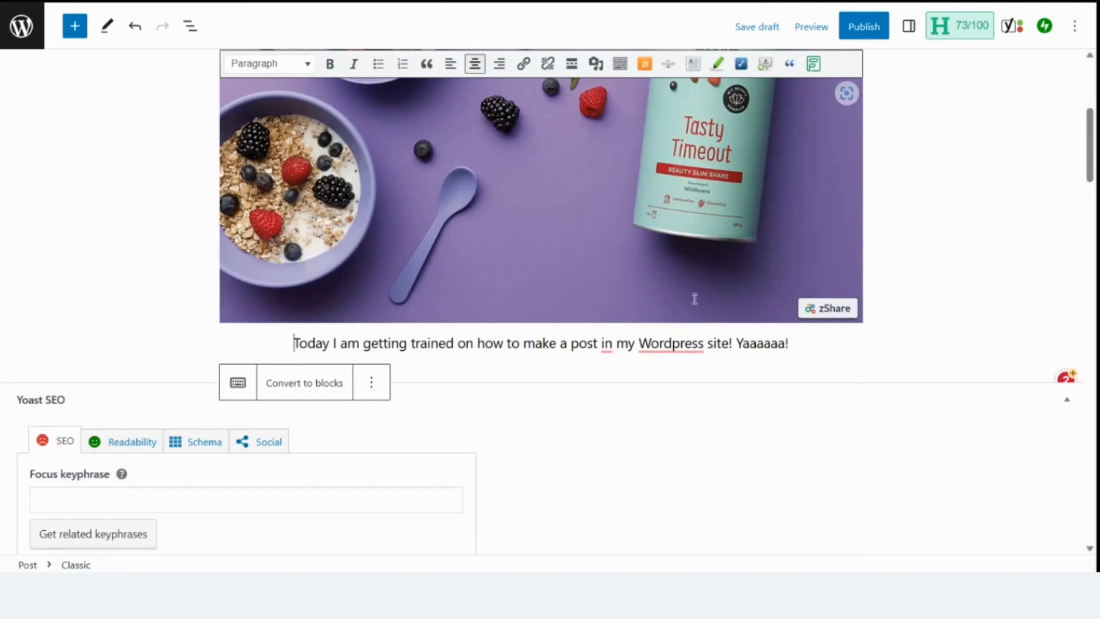
scroll(709, 325, "up", 1)
scroll(709, 325, "up", 2)
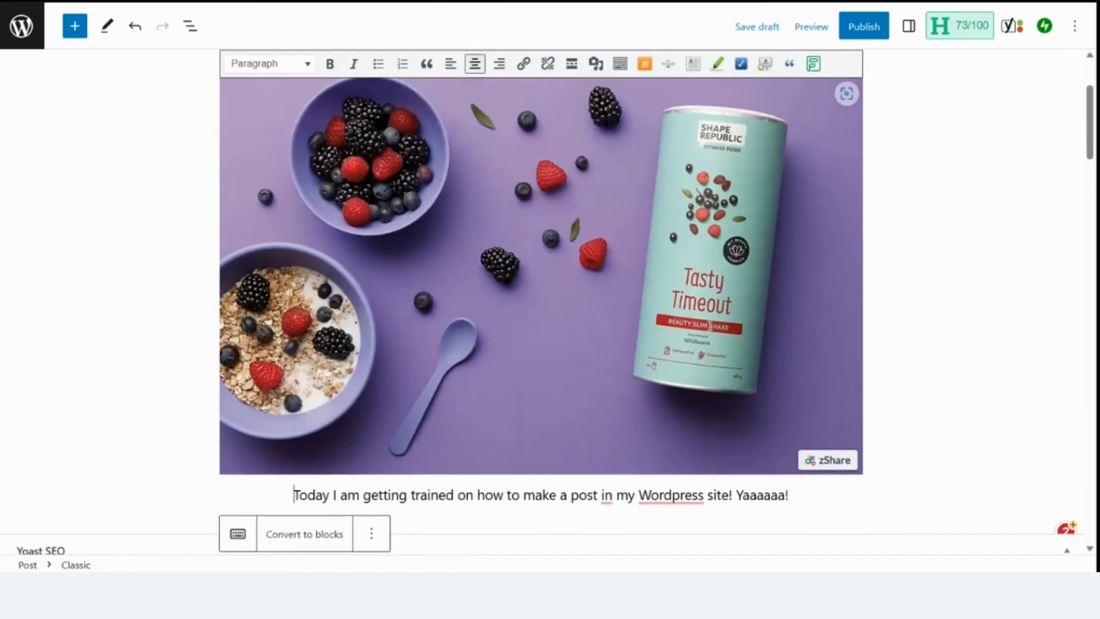
scroll(710, 335, "up", 1)
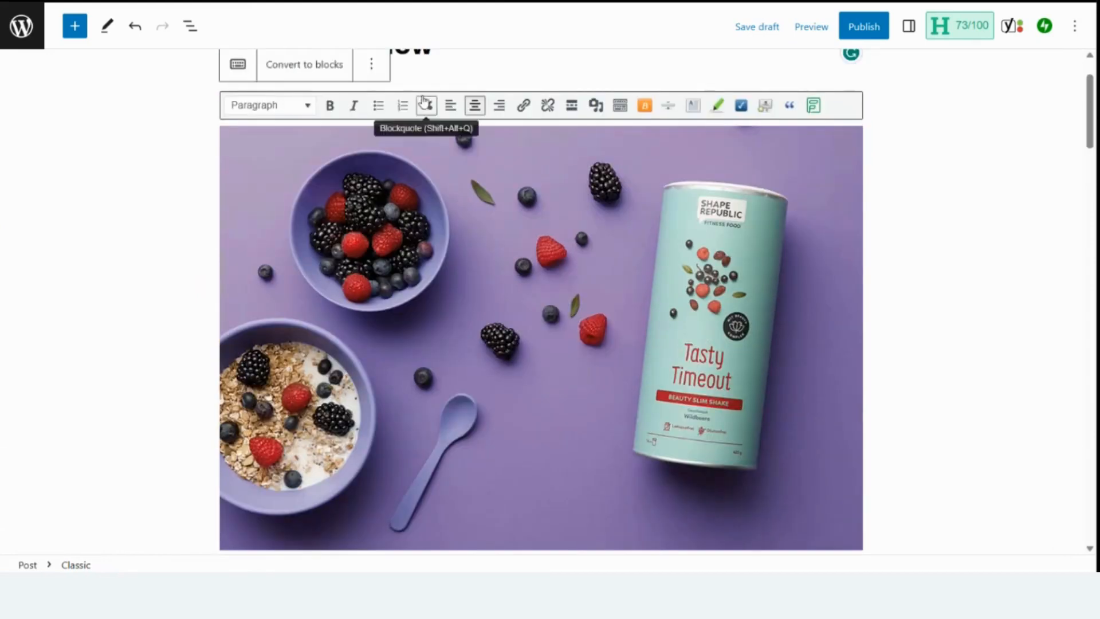
Examine the inserted image's details, including its display settings and advanced options, and leave them without making changes
left_click(524, 225)
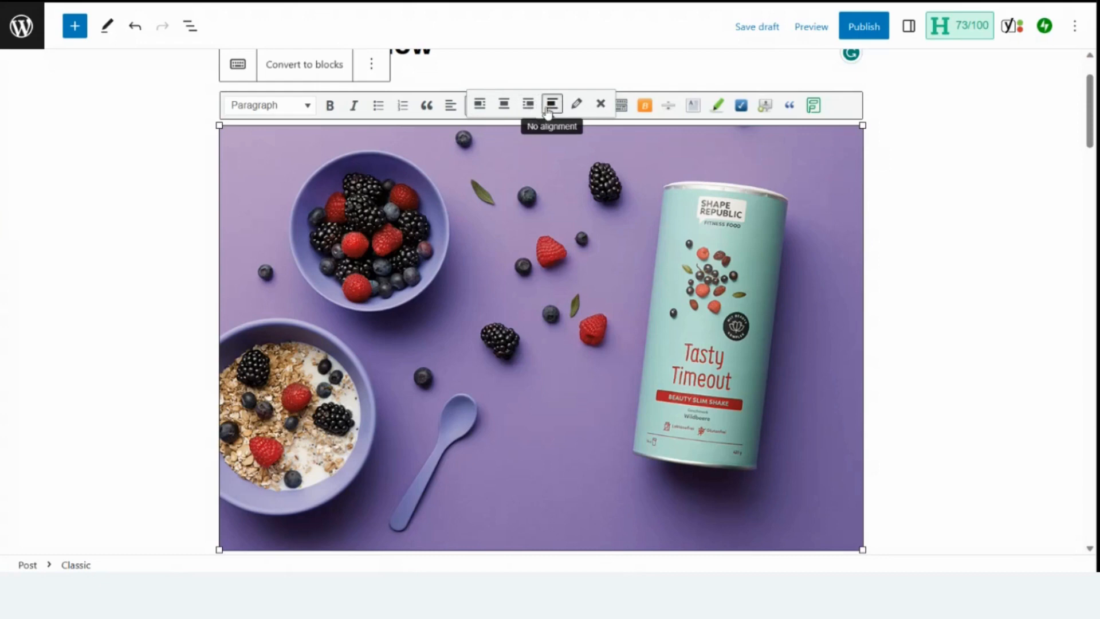
left_click(577, 106)
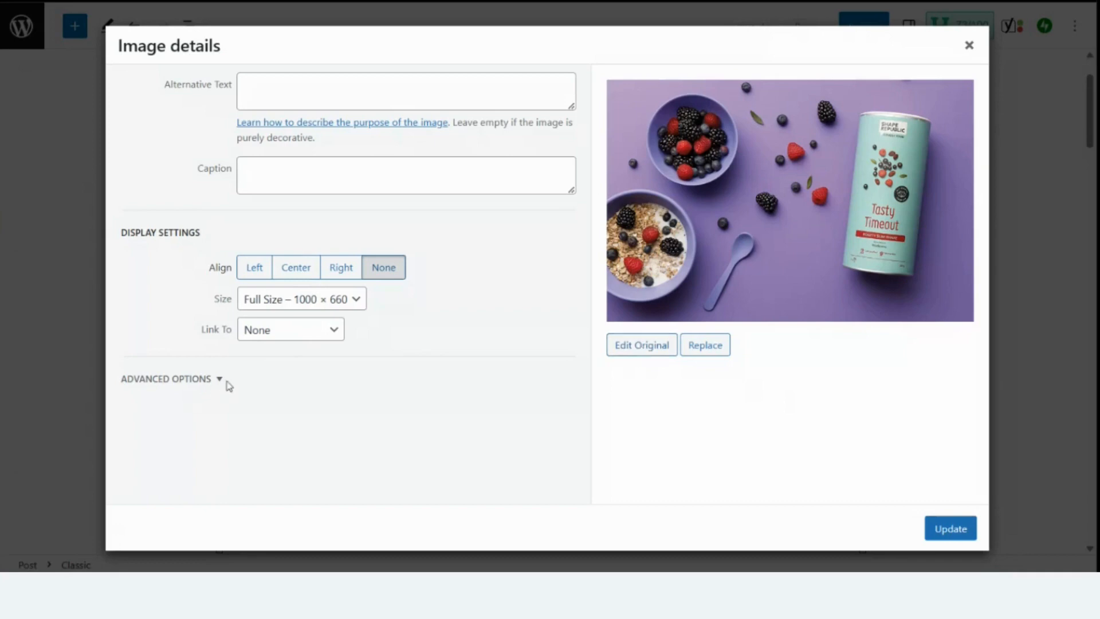
left_click(221, 381)
scroll(399, 418, "down", 1)
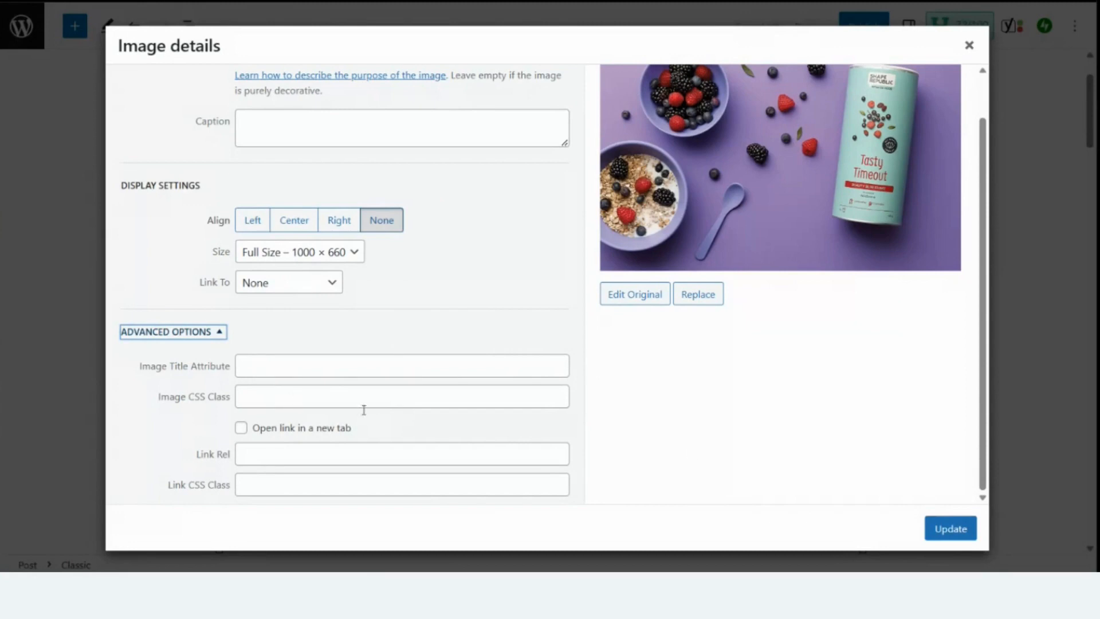
scroll(774, 459, "up", 1)
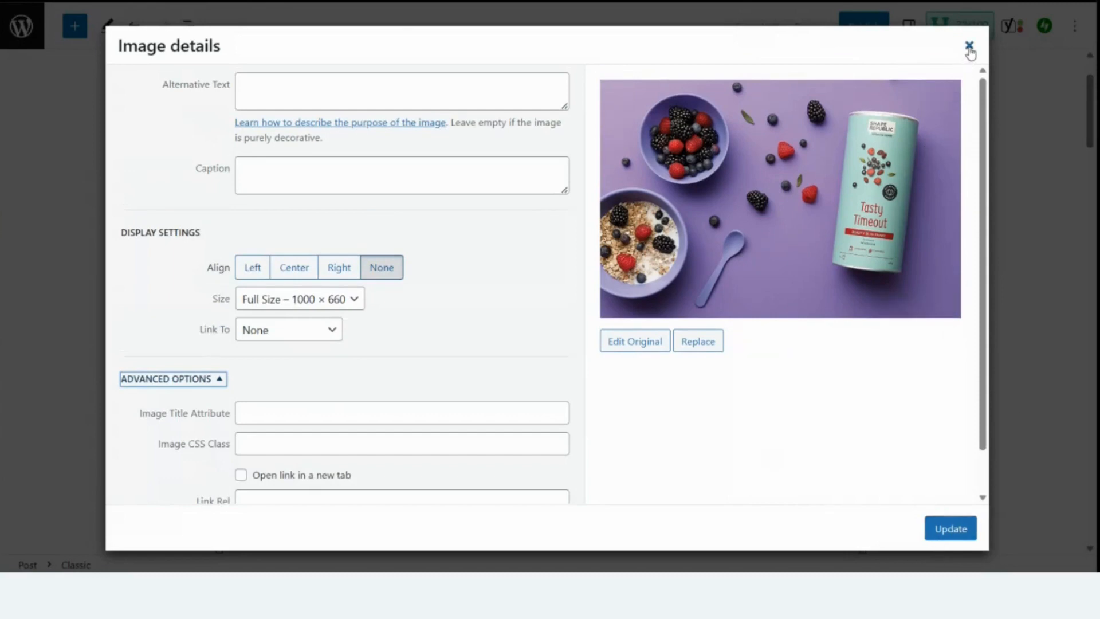
left_click(969, 44)
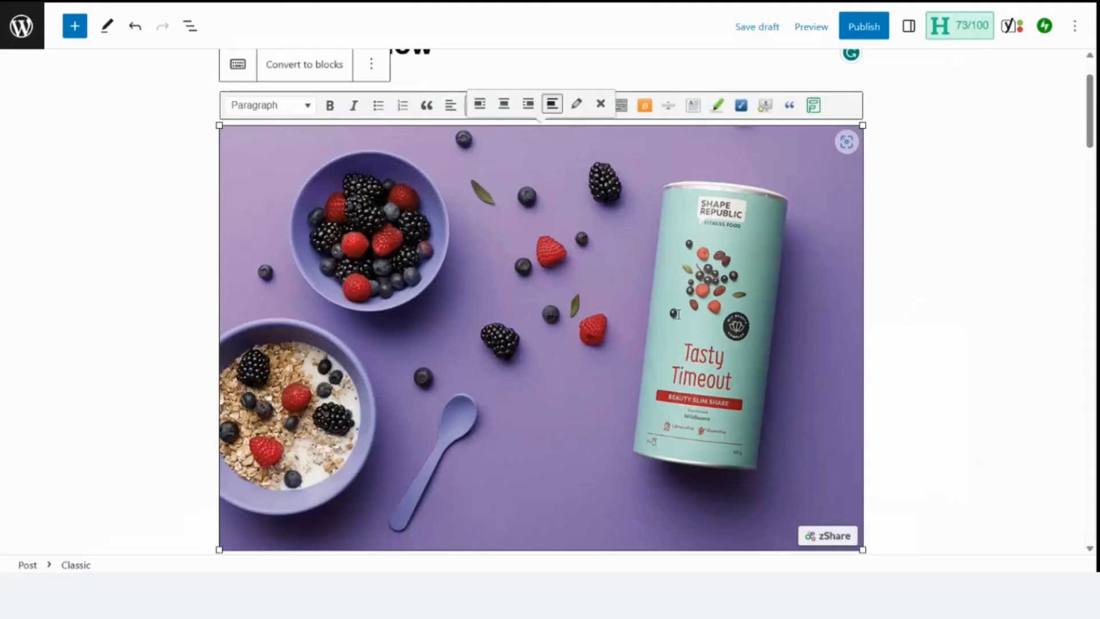
Accept the Grammarly corrections in the sentence below the image: "WordPress" for "Wordpress" and "on" for "in"
scroll(678, 314, "down", 5)
scroll(679, 314, "down", 1)
scroll(678, 314, "up", 3)
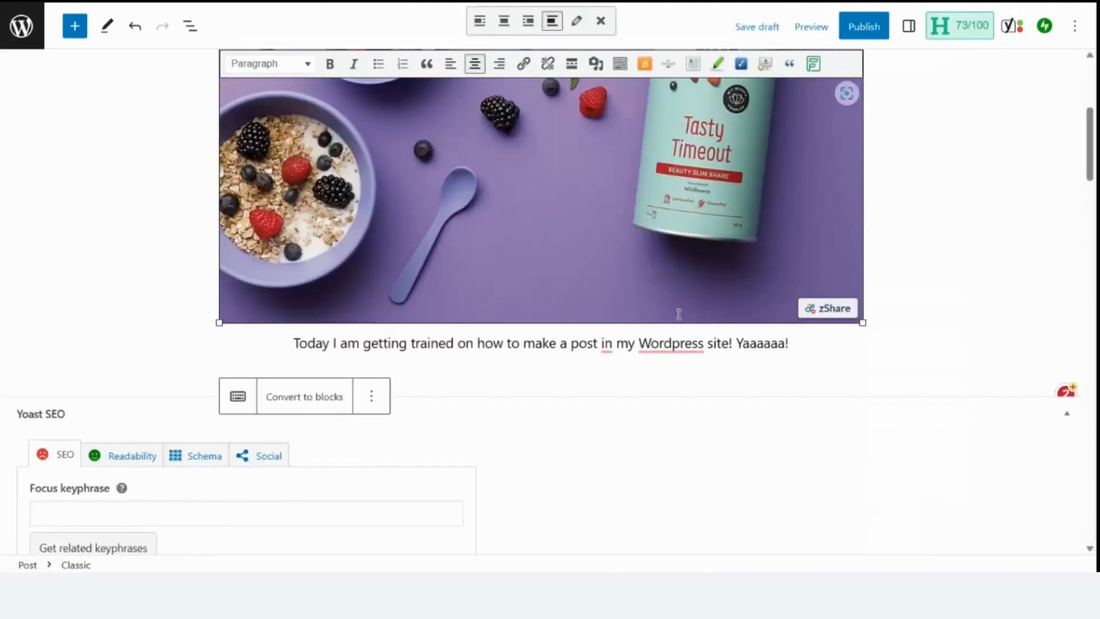
left_click(664, 343)
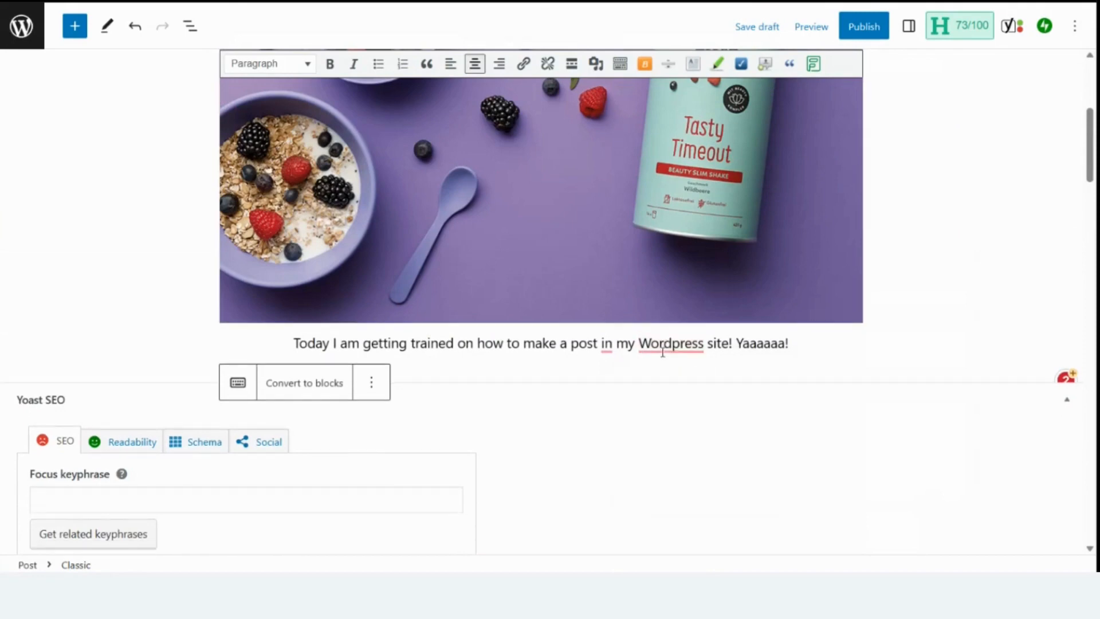
mouse_move(668, 353)
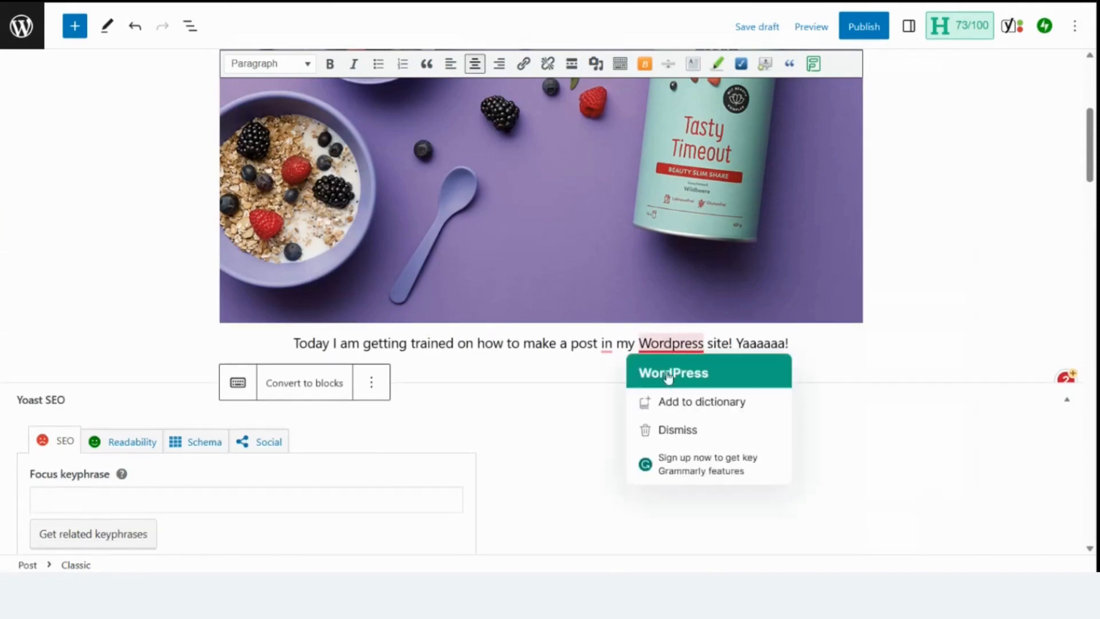
left_click(672, 375)
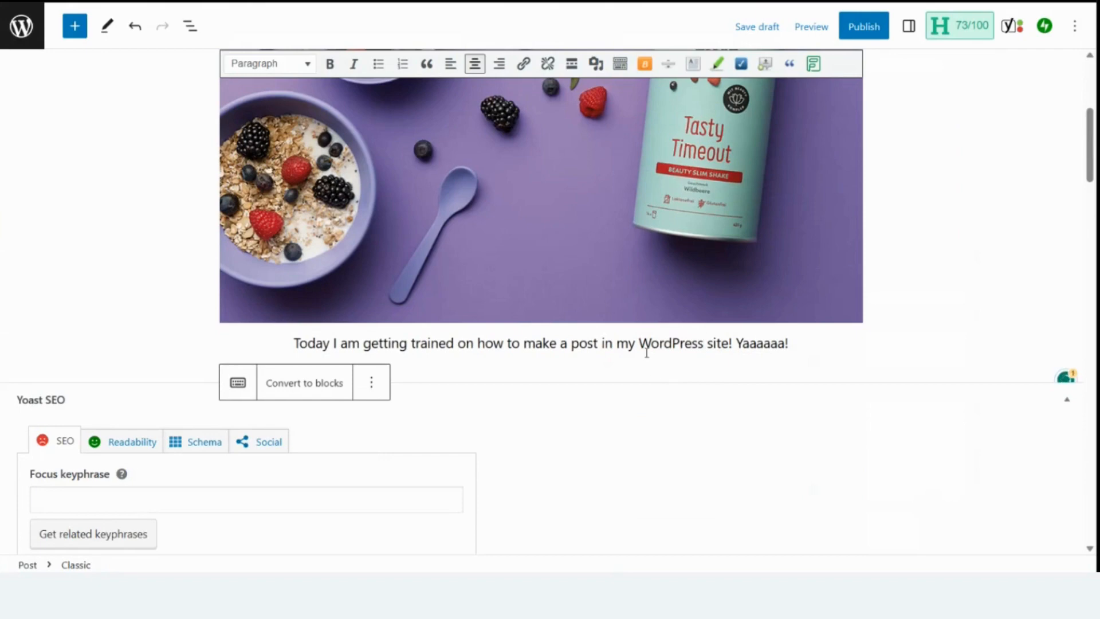
mouse_move(604, 344)
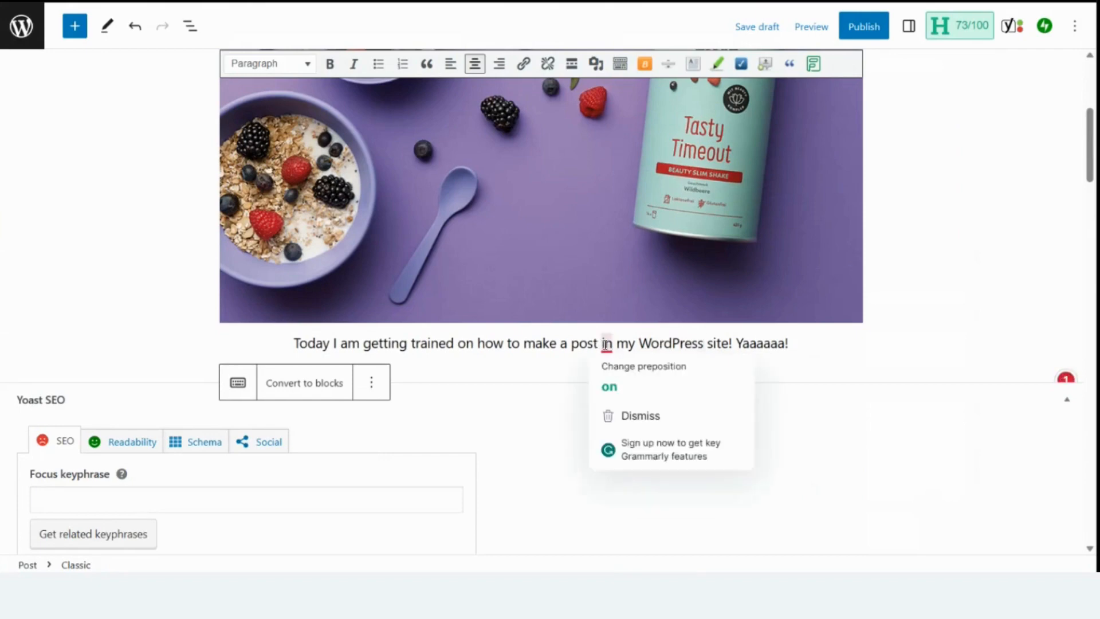
left_click(609, 388)
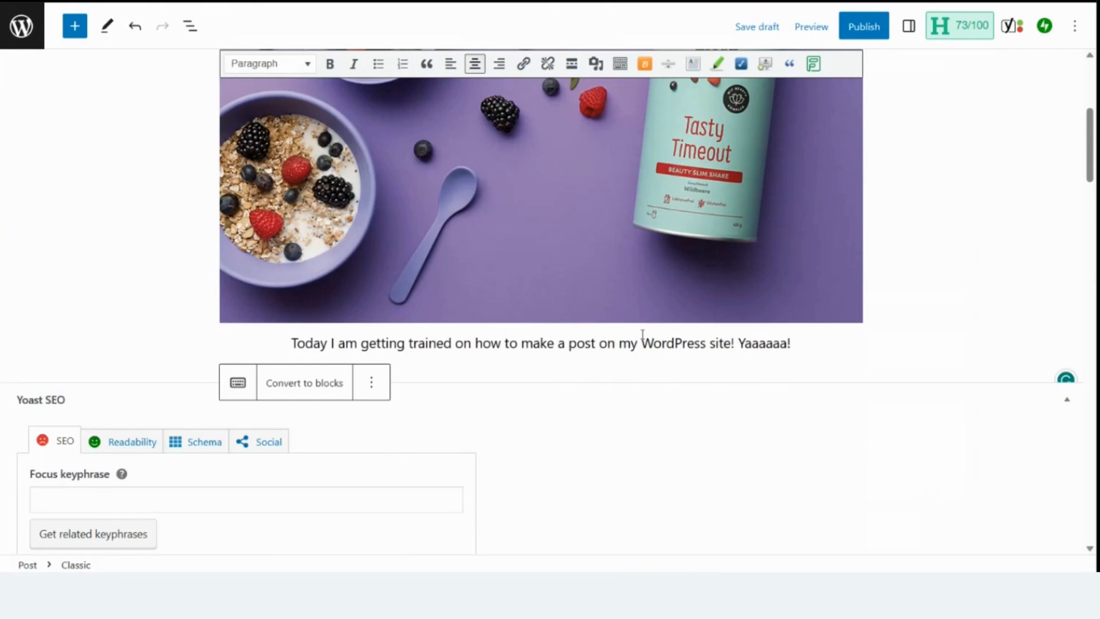
Review the post content and show the post's own settings, such as visibility, publish time, template and author
scroll(765, 384, "up", 4)
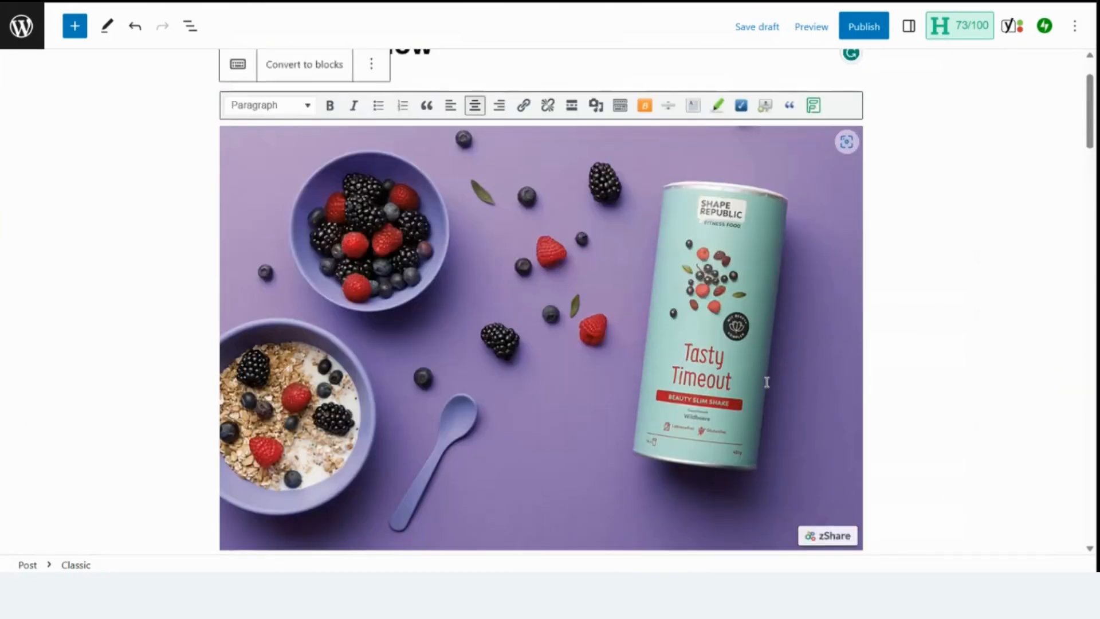
scroll(766, 383, "down", 3)
scroll(767, 382, "up", 3)
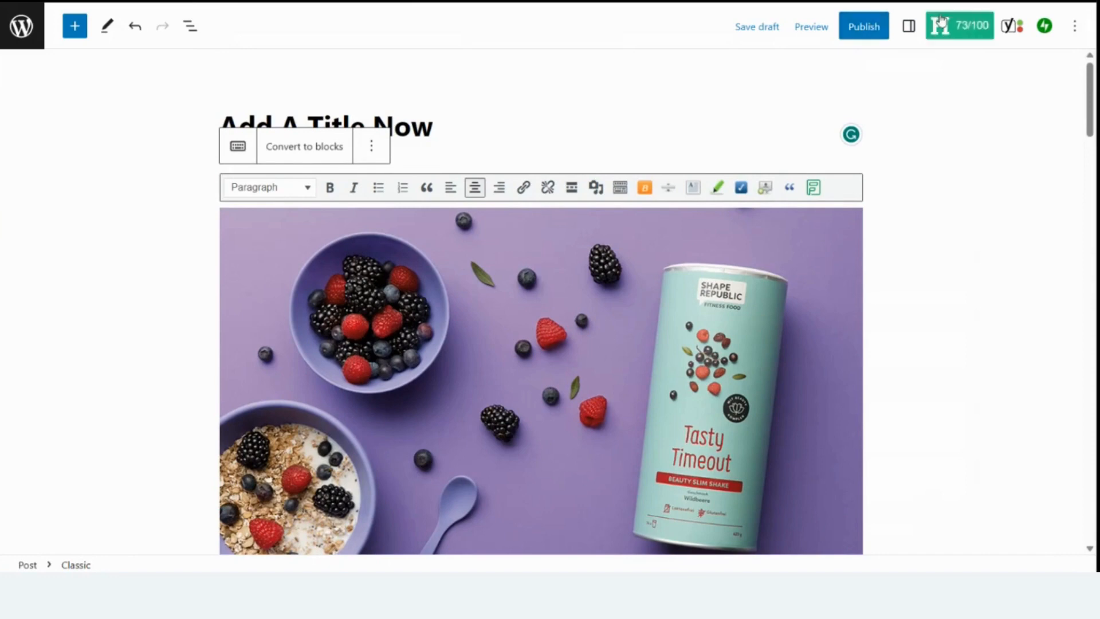
left_click(910, 32)
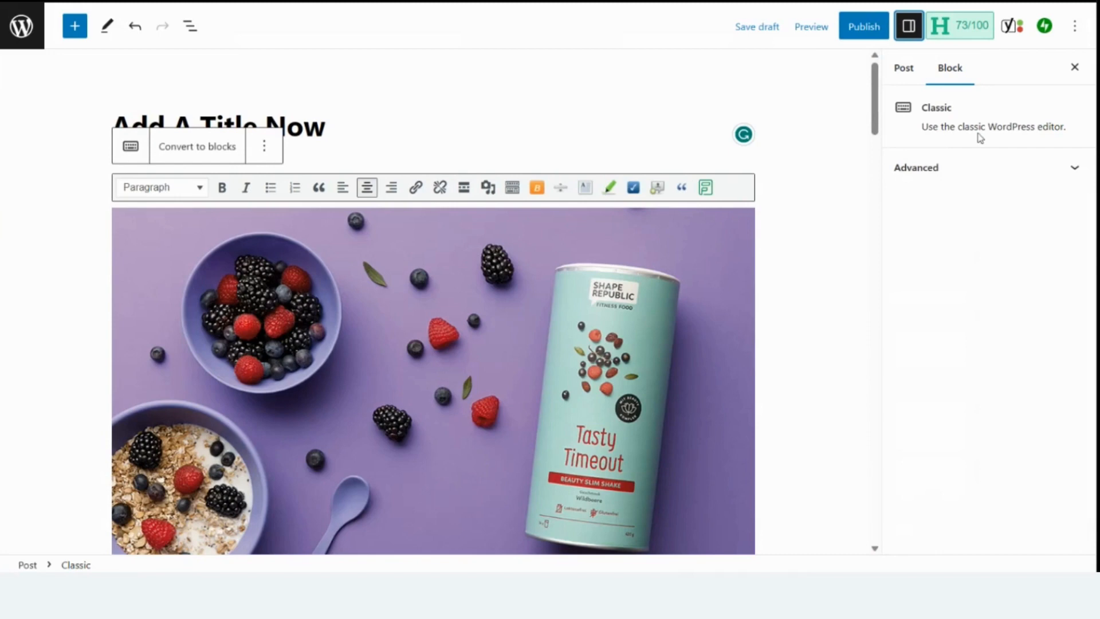
left_click(904, 68)
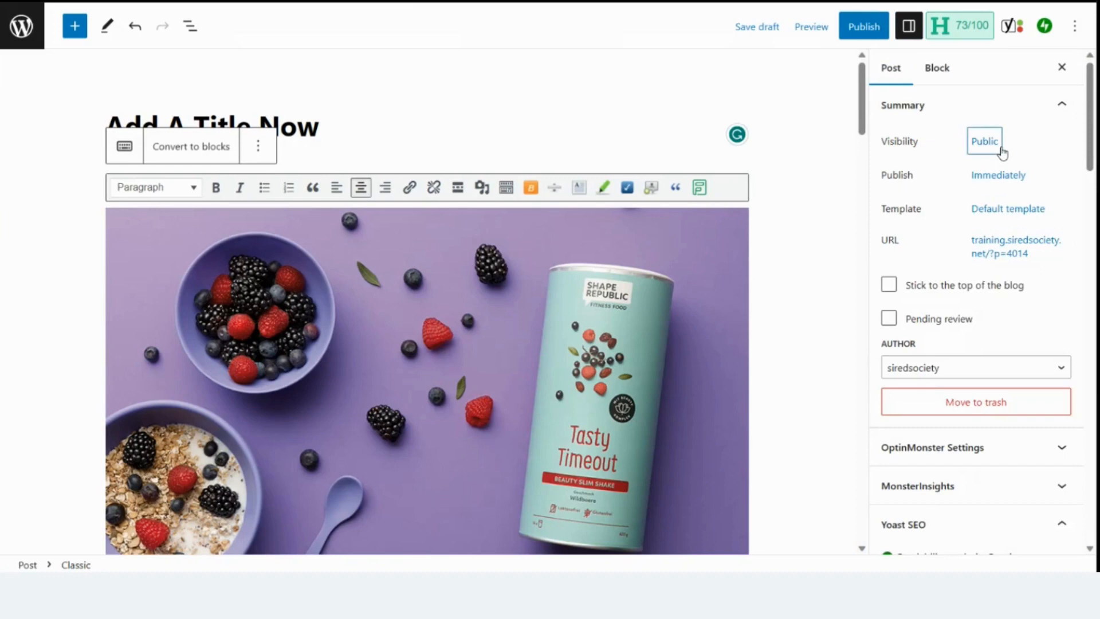
Change the post's template from the default to Minimal and close the template options
left_click(988, 213)
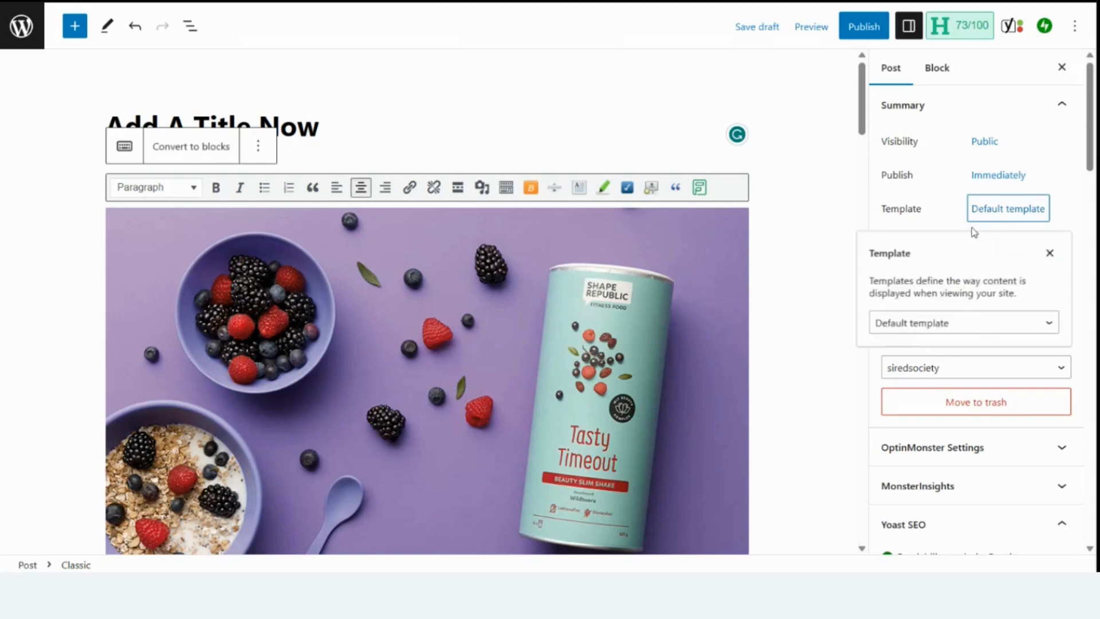
left_click(979, 324)
key("Down")
key("Down")
key("Down")
key("Down")
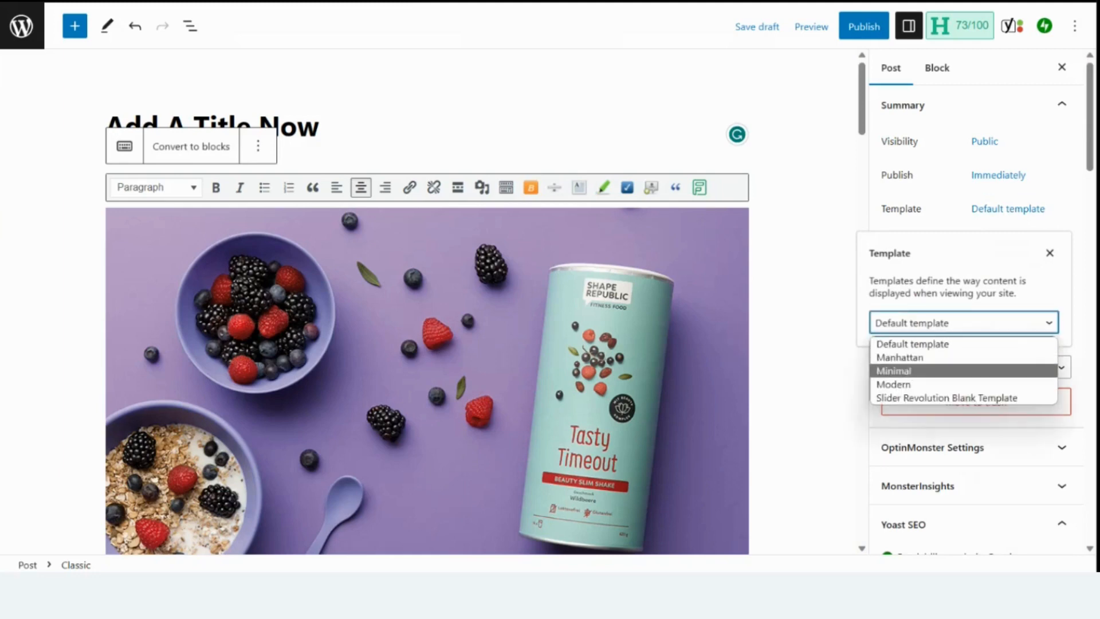
key("Up")
key("Up")
key("Up")
key("Down")
key("Return")
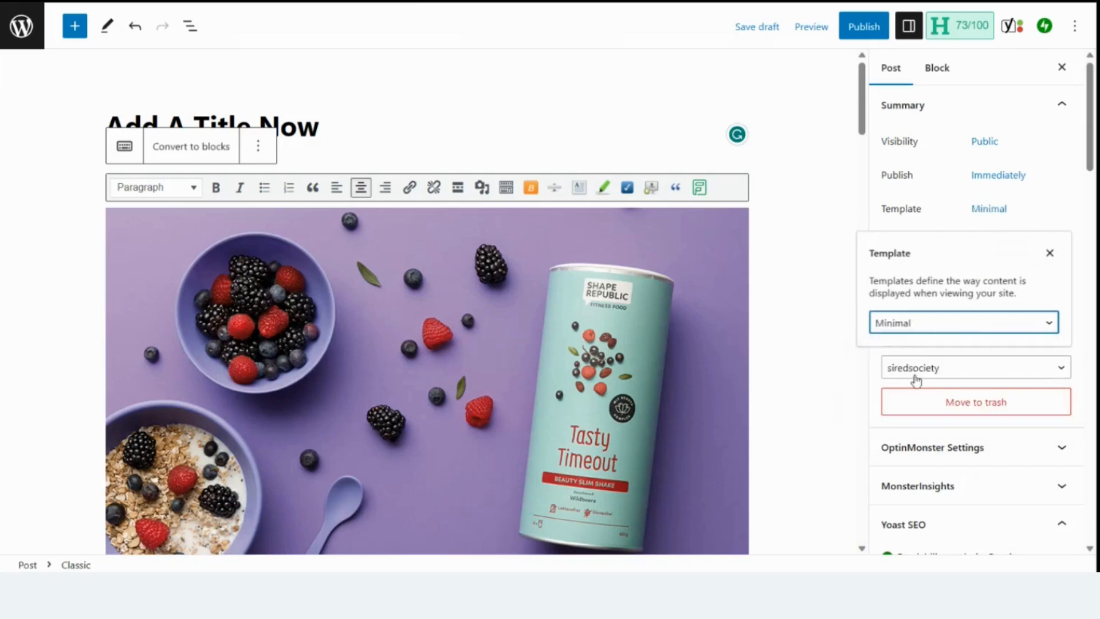
left_click(1050, 253)
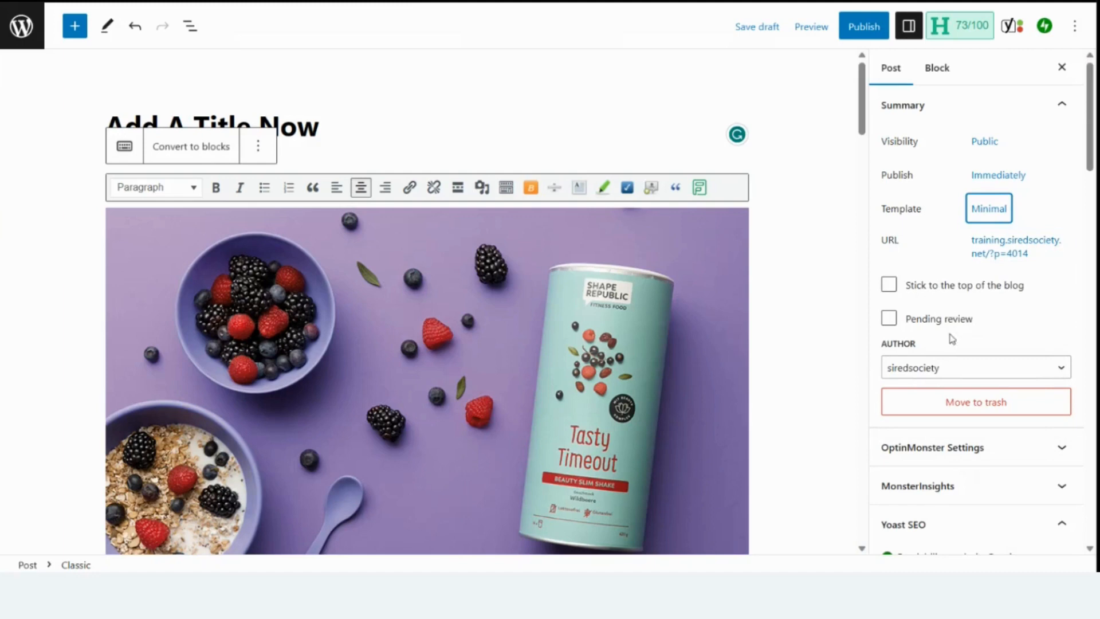
Check which authors can be assigned to the post and keep the current author
scroll(995, 326, "down", 1)
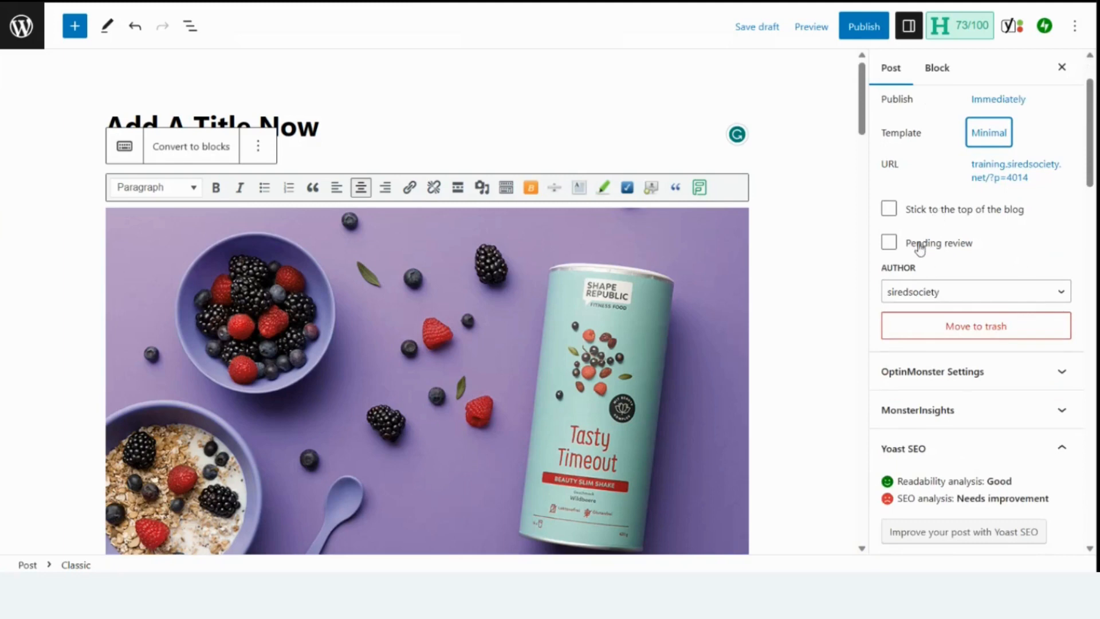
left_click(919, 291)
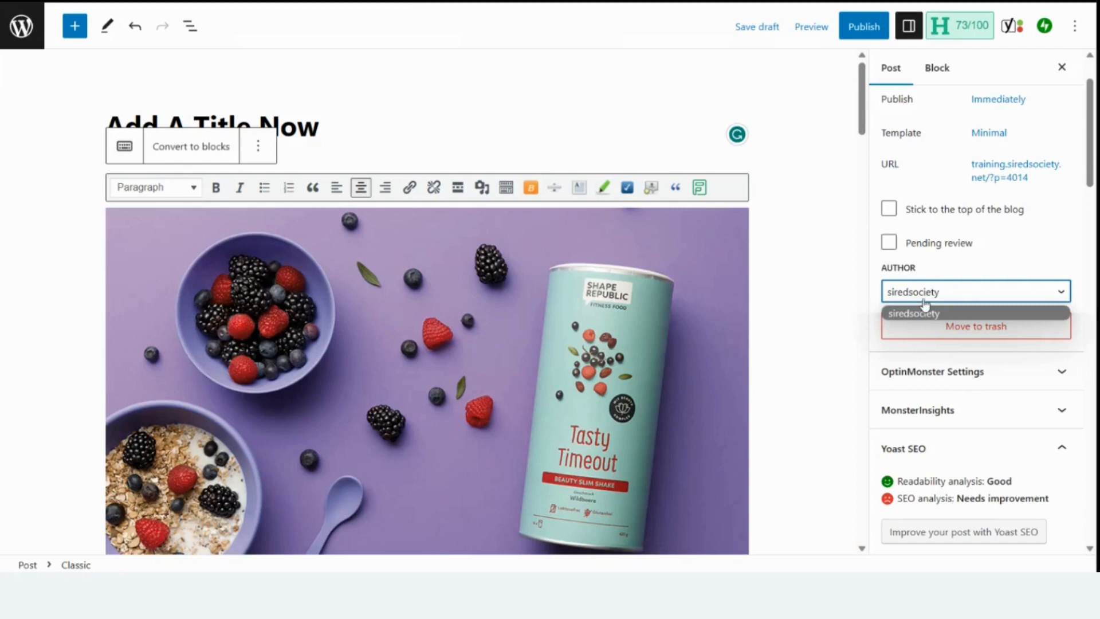
left_click(920, 314)
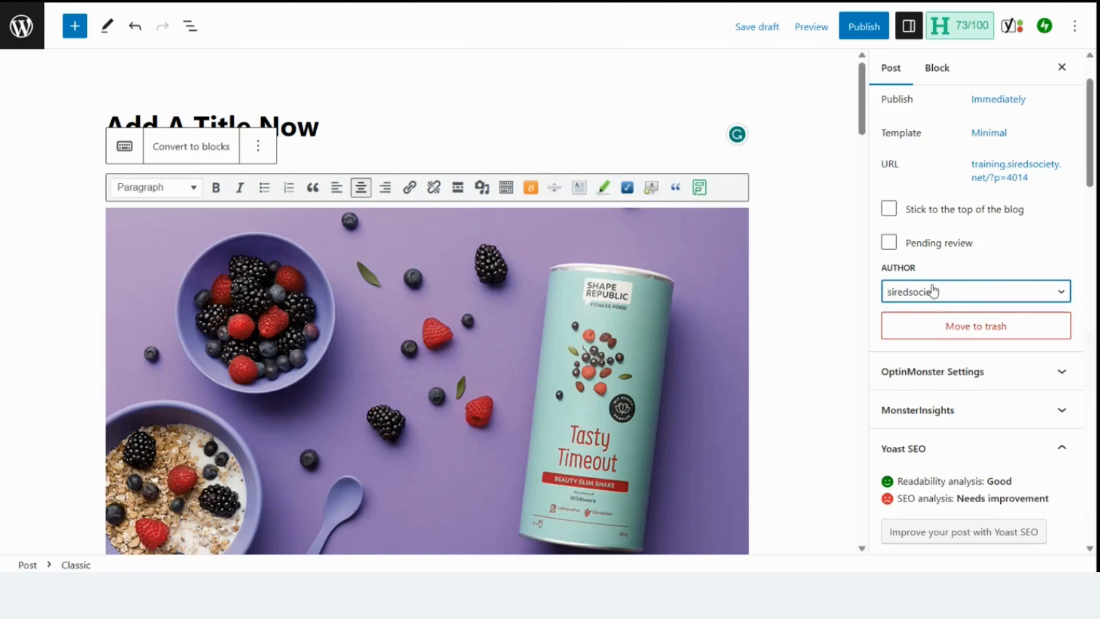
Assign the post to the development and web design categories
scroll(923, 309, "down", 1)
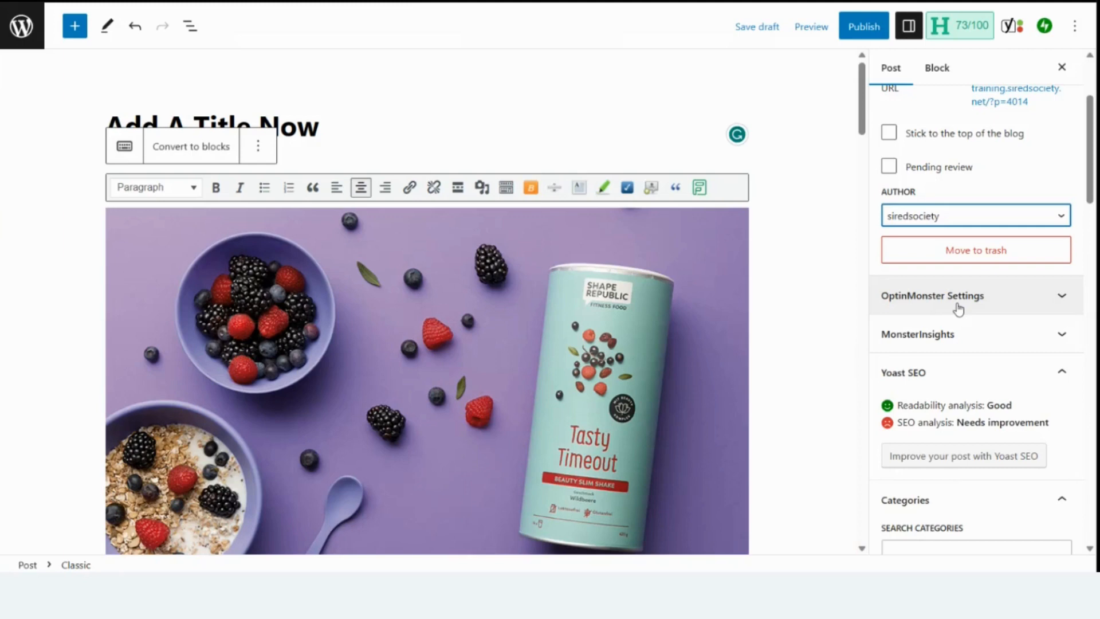
scroll(966, 295, "down", 3)
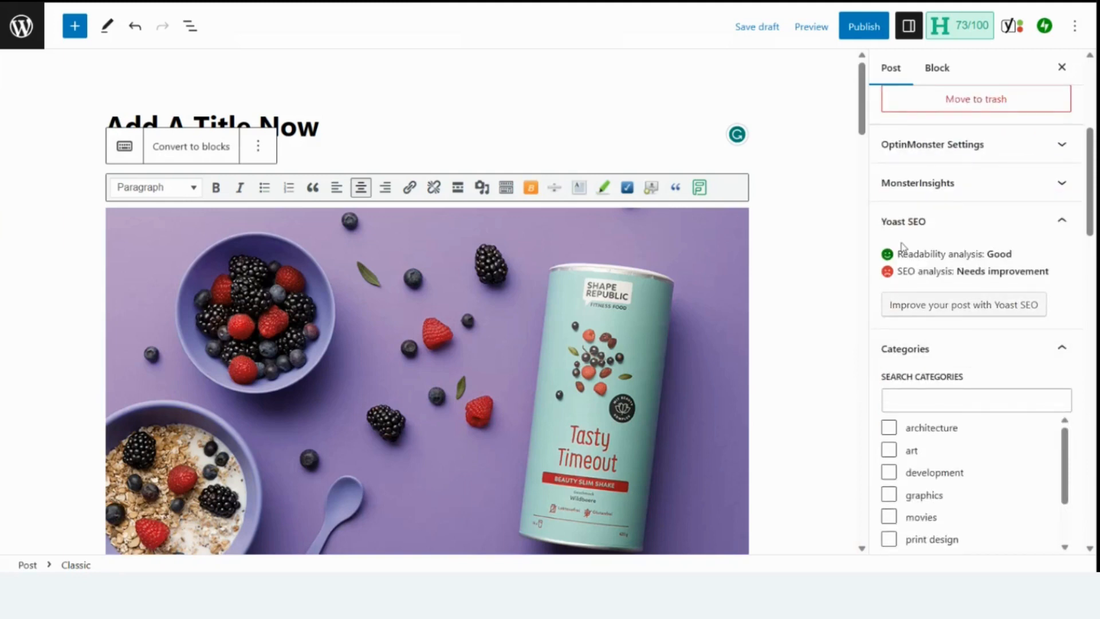
scroll(958, 307, "down", 2)
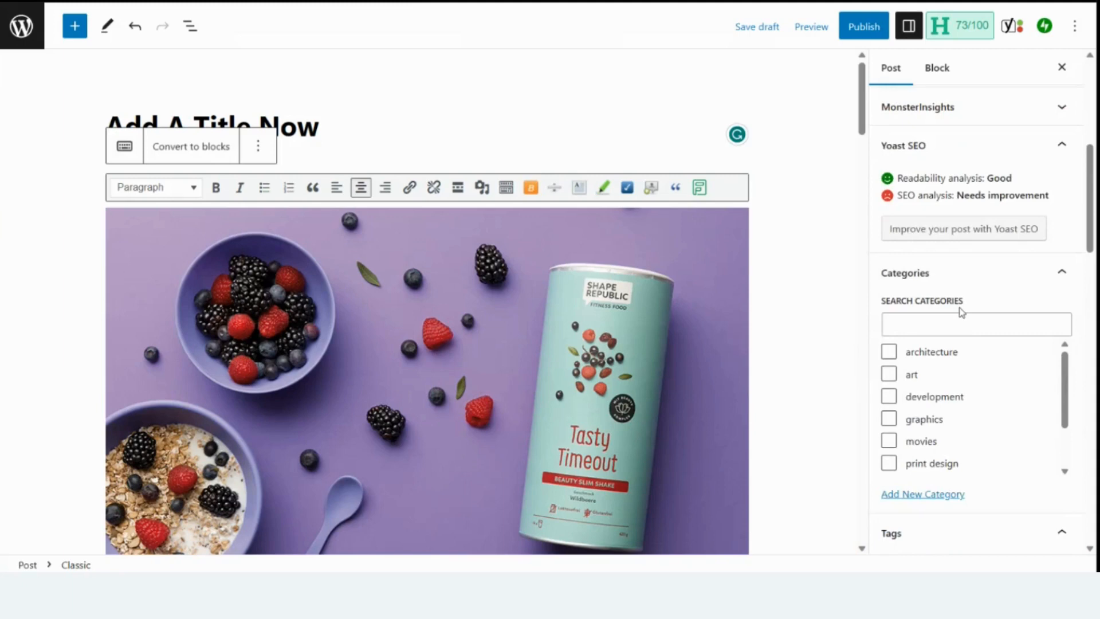
scroll(962, 312, "down", 2)
left_click(889, 320)
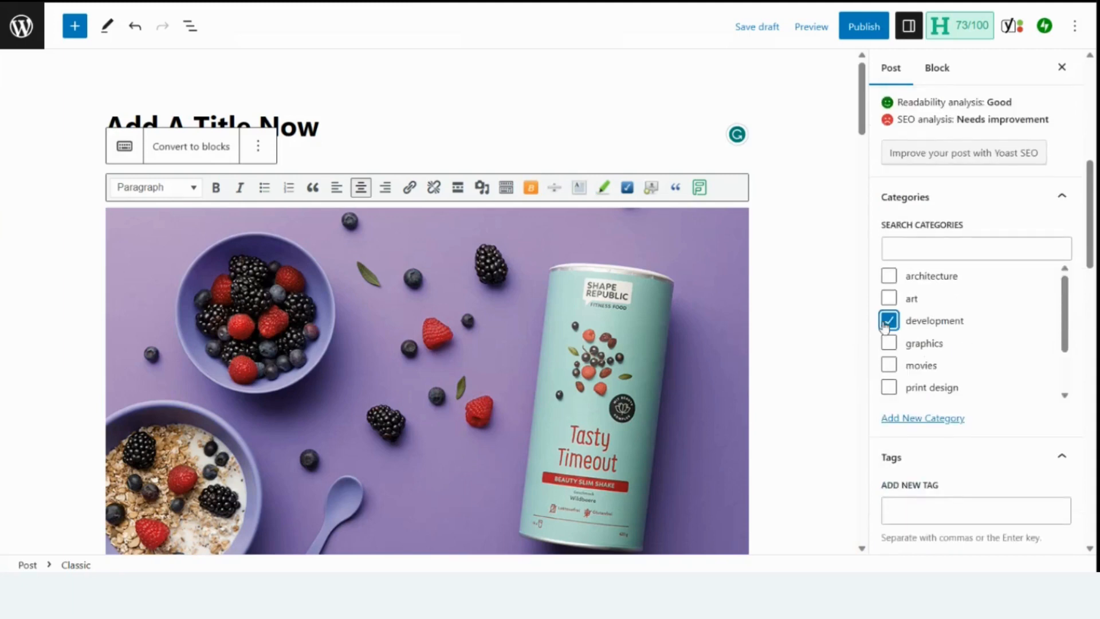
scroll(940, 367, "down", 3)
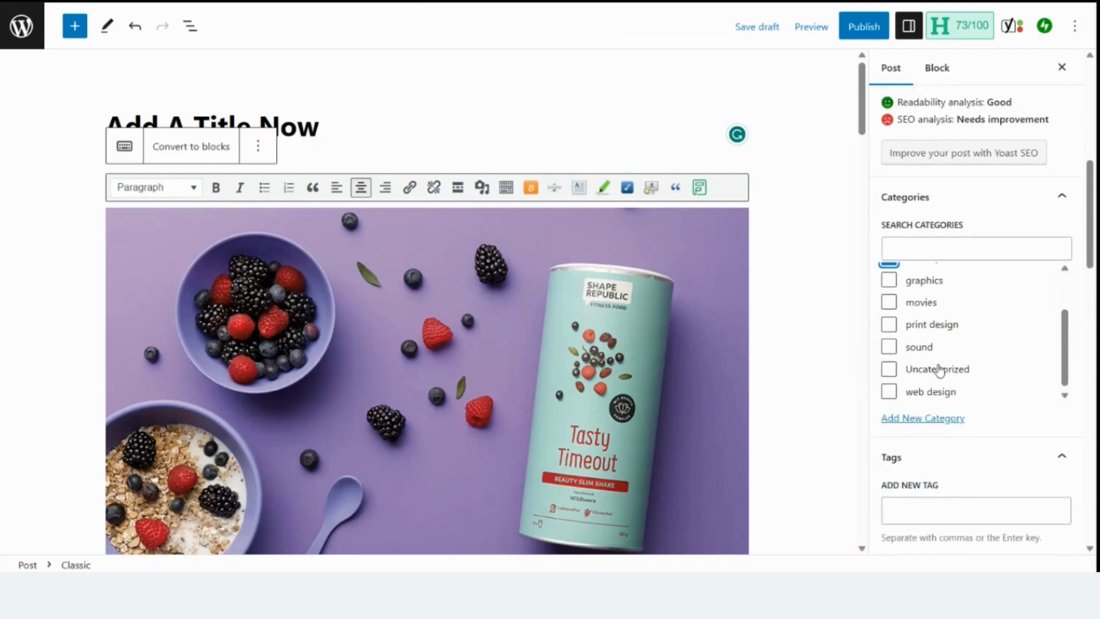
left_click(889, 390)
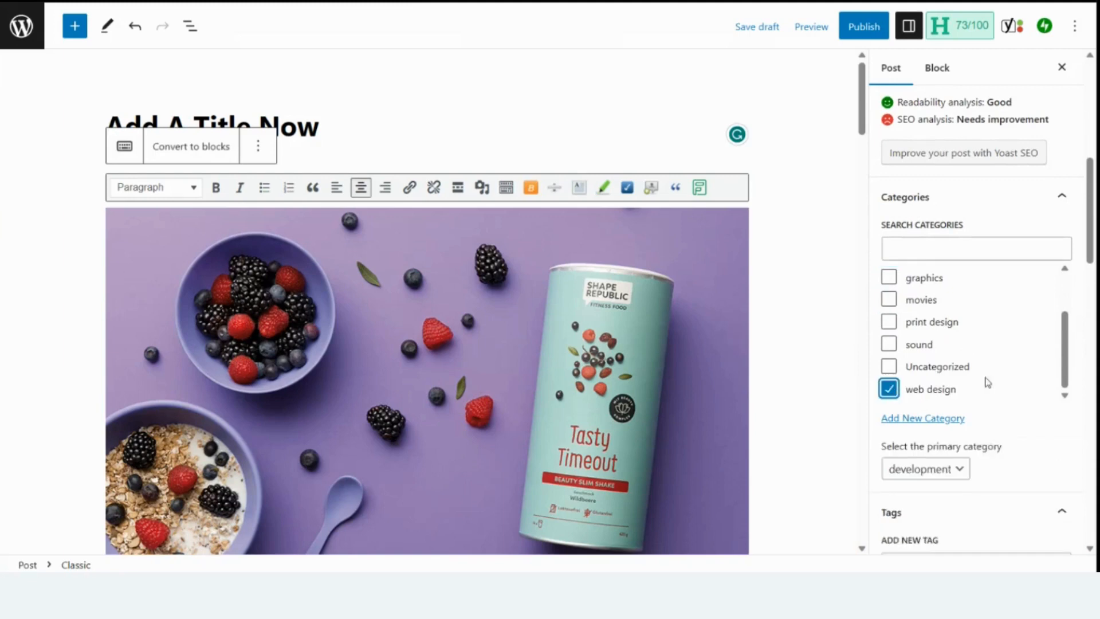
scroll(994, 395, "down", 4)
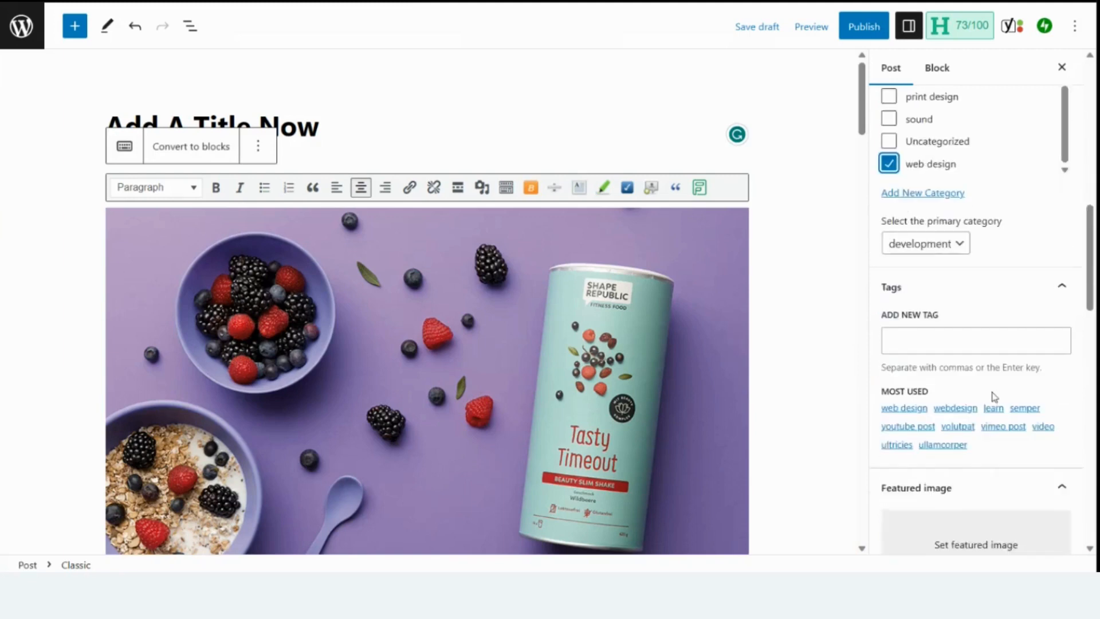
scroll(995, 395, "up", 6)
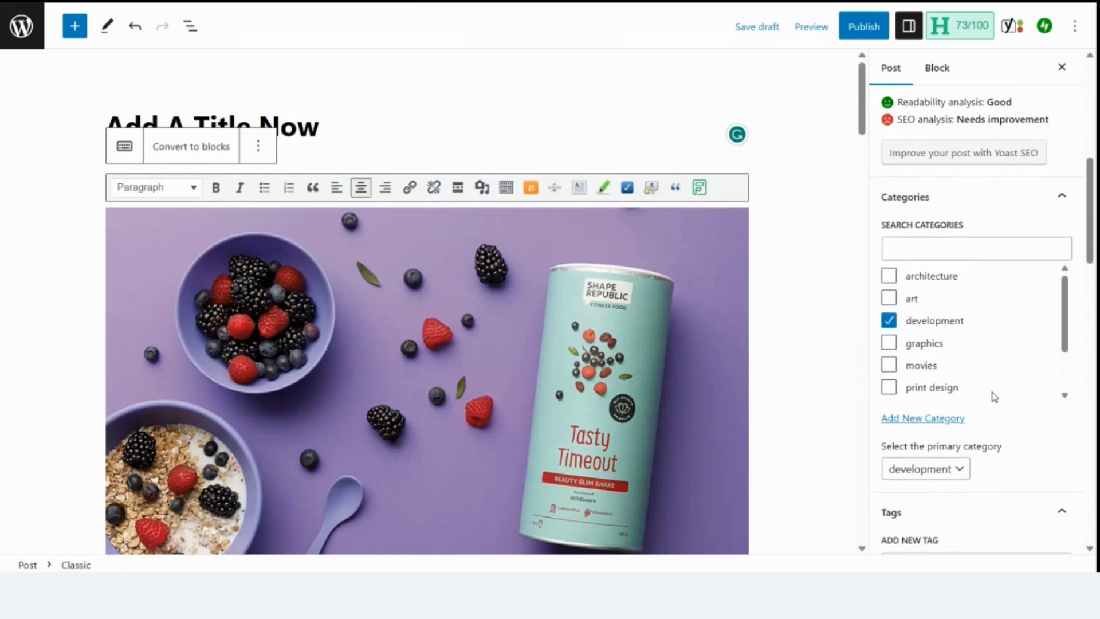
scroll(994, 396, "down", 1)
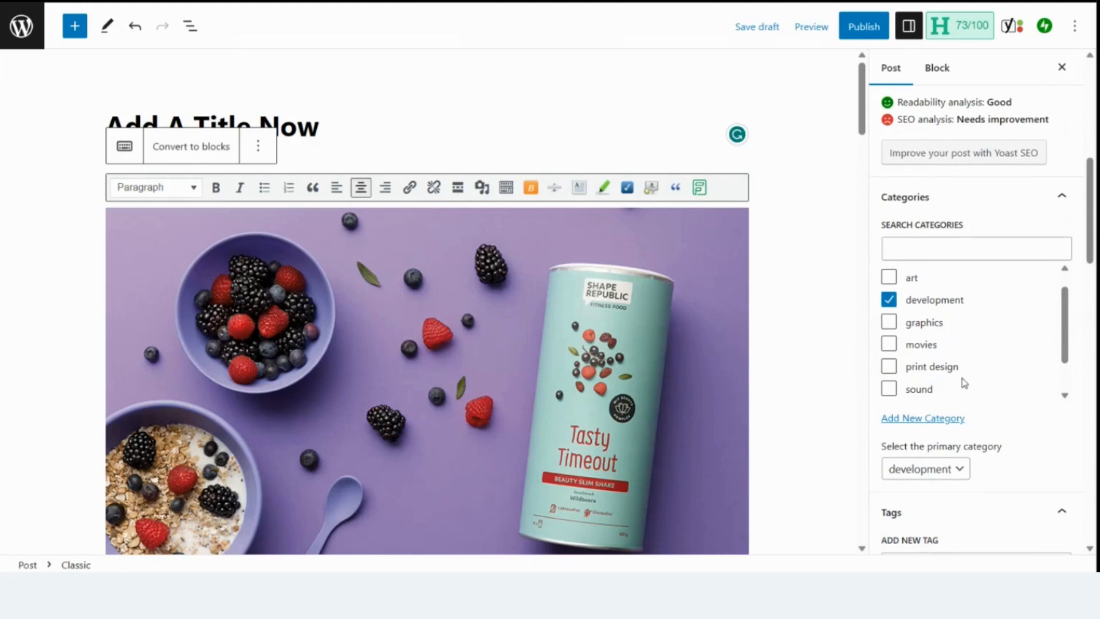
scroll(963, 332, "down", 2)
left_click(890, 388)
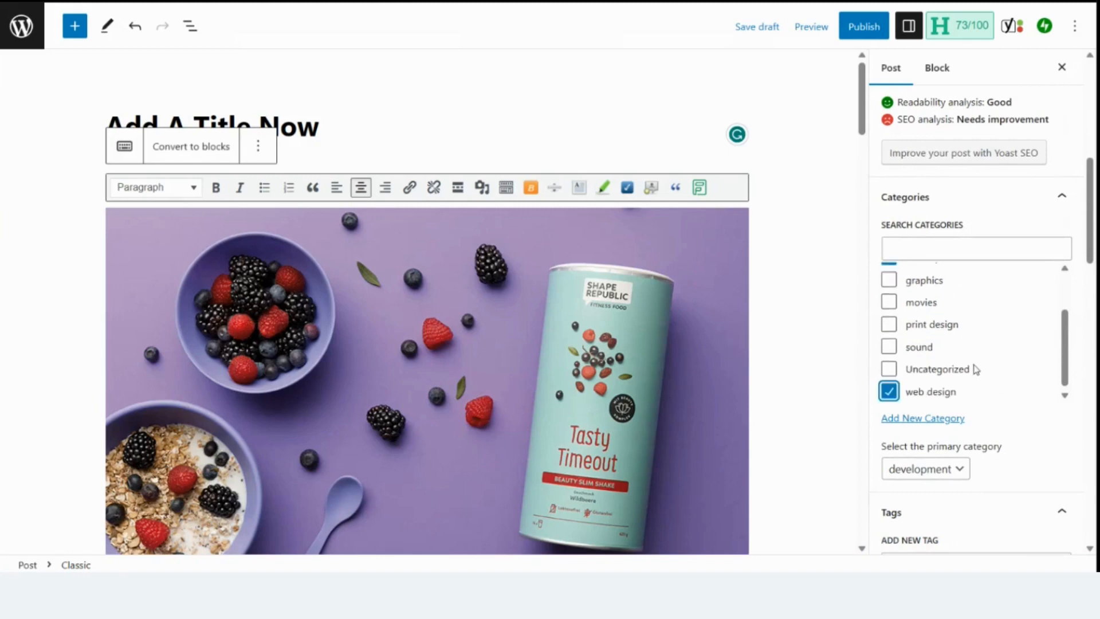
Add the most-used tag "web design" to the post
scroll(981, 378, "down", 3)
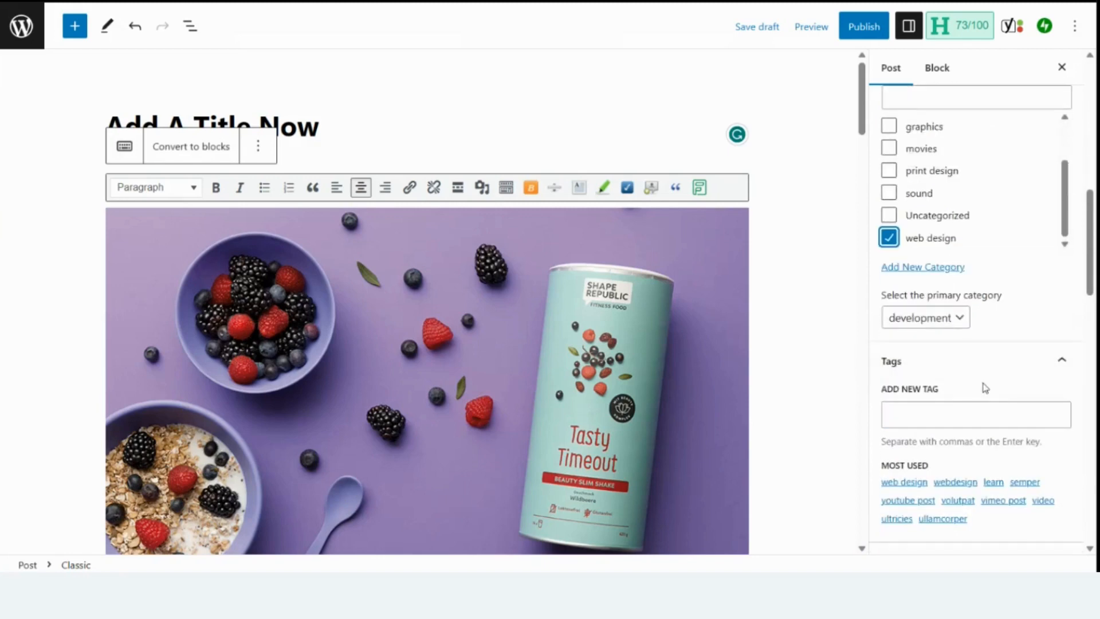
scroll(971, 388, "down", 3)
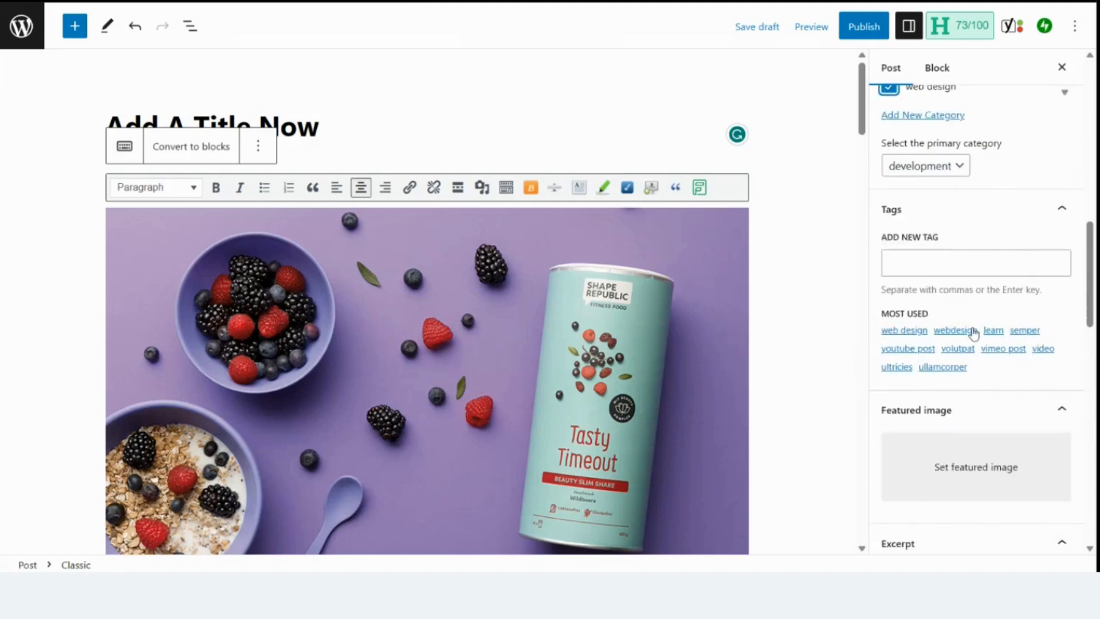
left_click(906, 330)
Set the coffee cups picture portfolio-11-img.jpg from the media library as the post's featured image
scroll(907, 340, "down", 5)
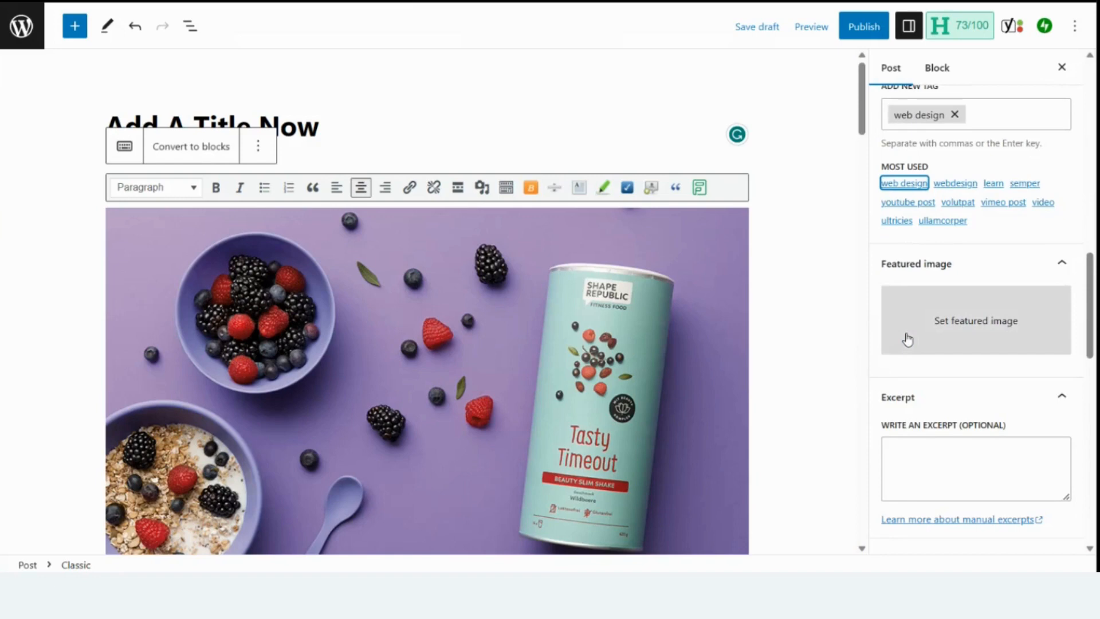
left_click(984, 328)
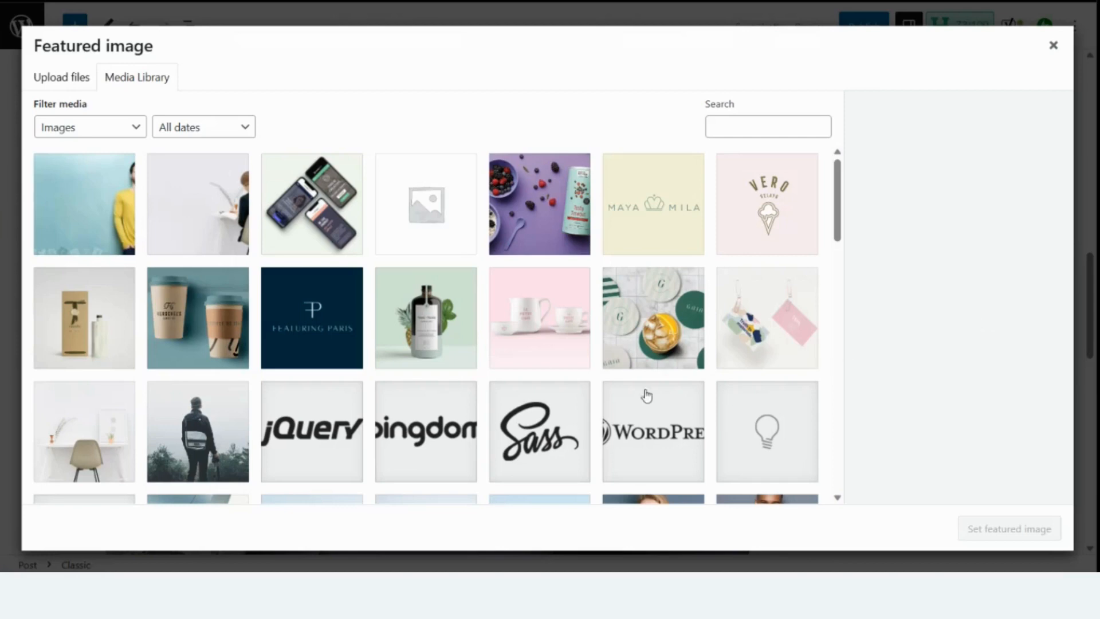
left_click(191, 326)
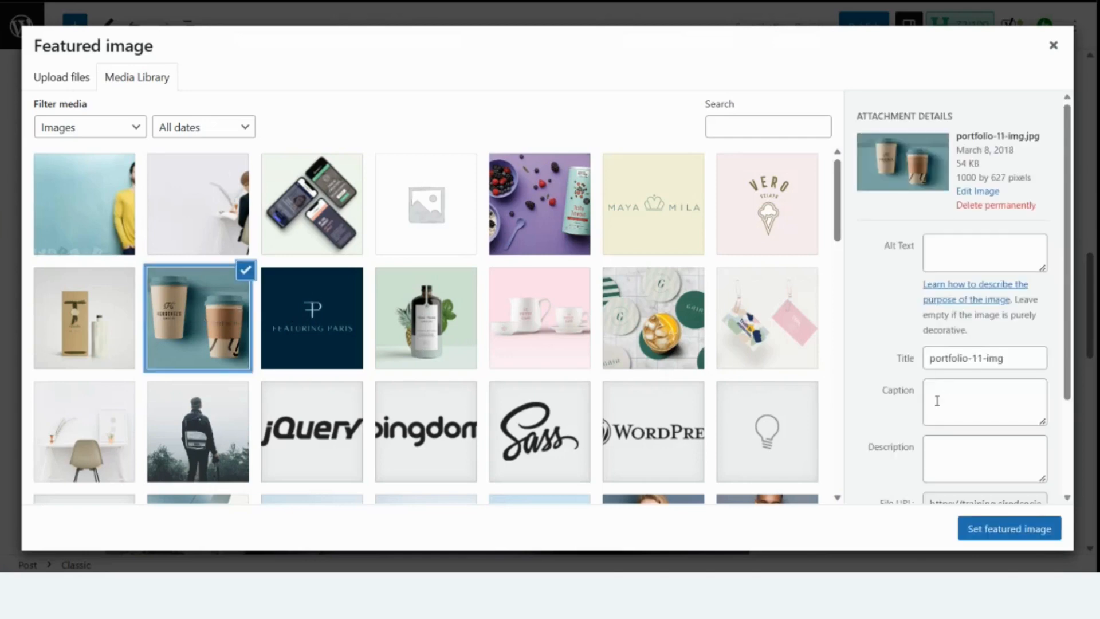
scroll(937, 401, "down", 1)
scroll(940, 413, "down", 1)
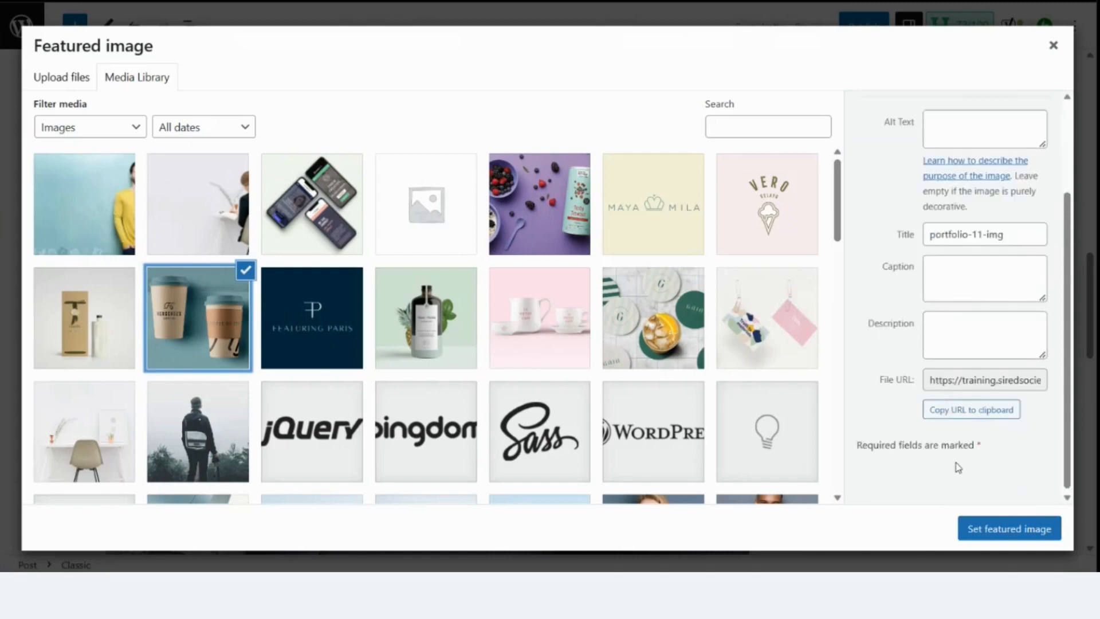
left_click(1017, 534)
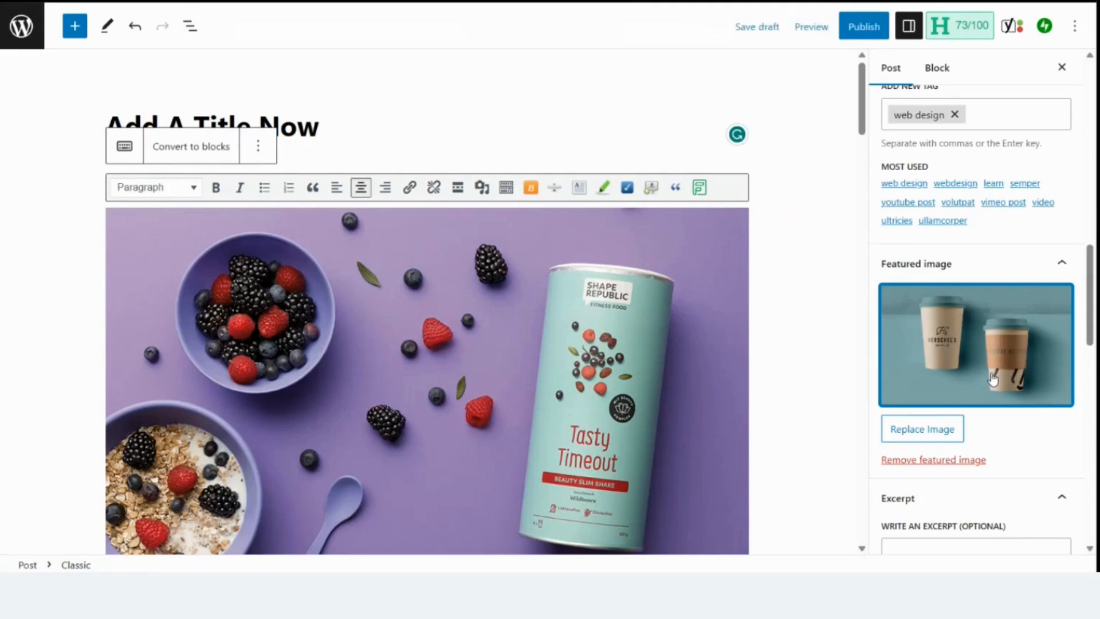
Review the post's excerpt settings and expand the discussion options for comments, pingbacks and trackbacks
scroll(992, 378, "down", 4)
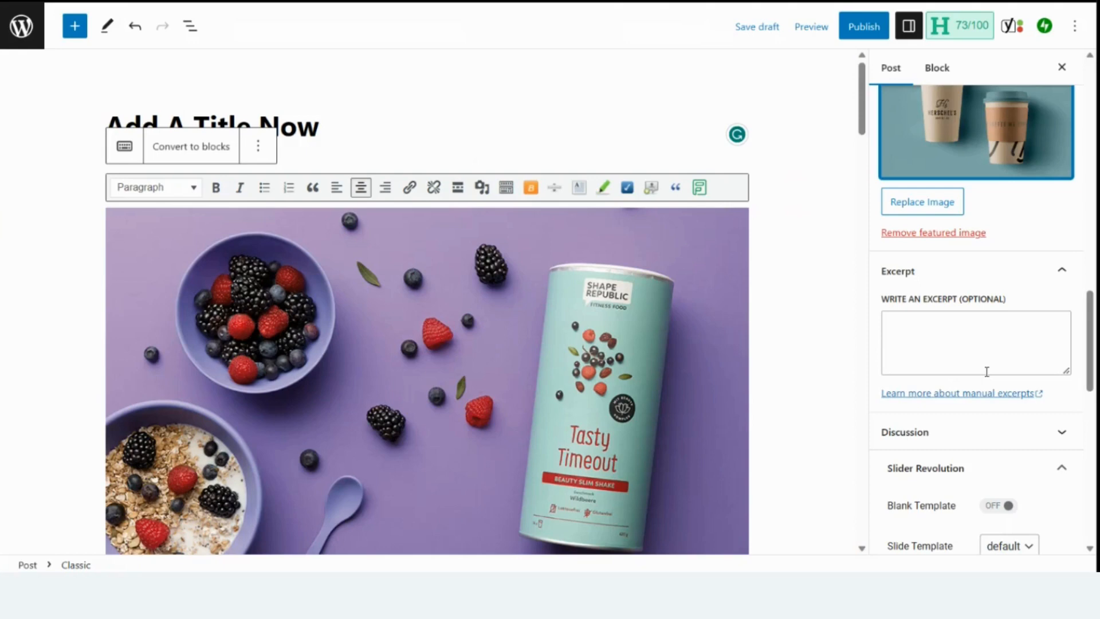
scroll(1004, 412, "down", 5)
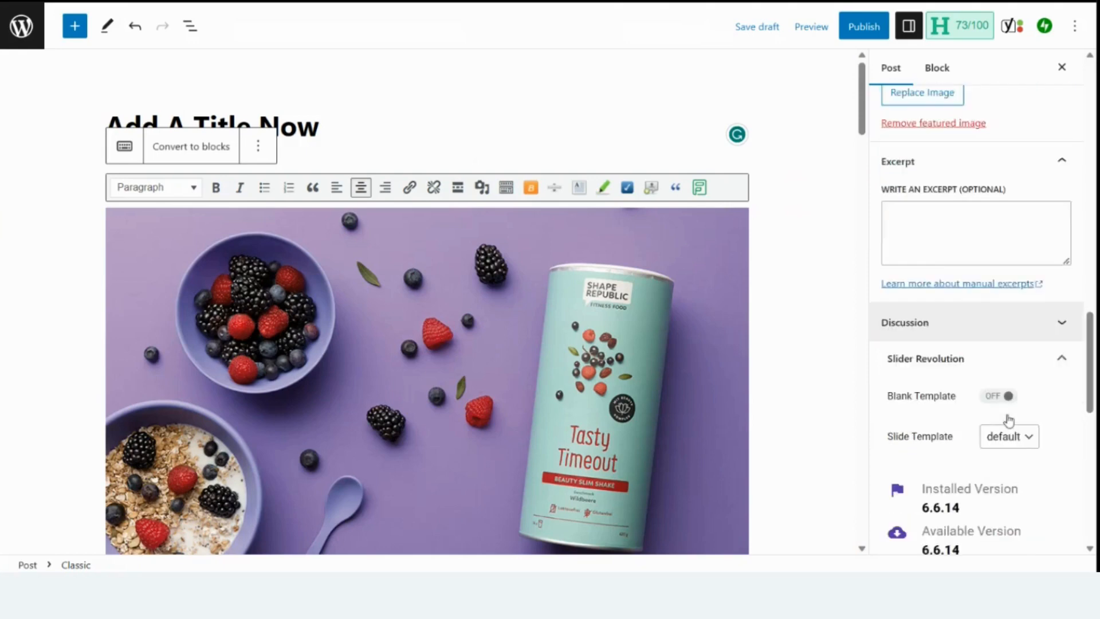
left_click(1063, 291)
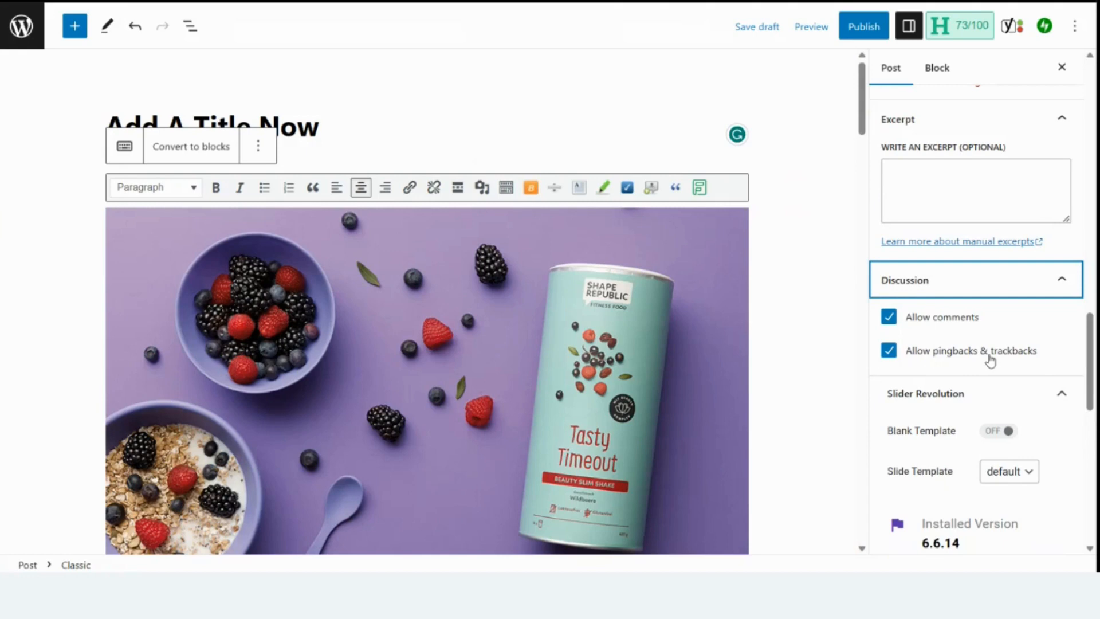
scroll(990, 359, "down", 1)
scroll(1012, 298, "down", 1)
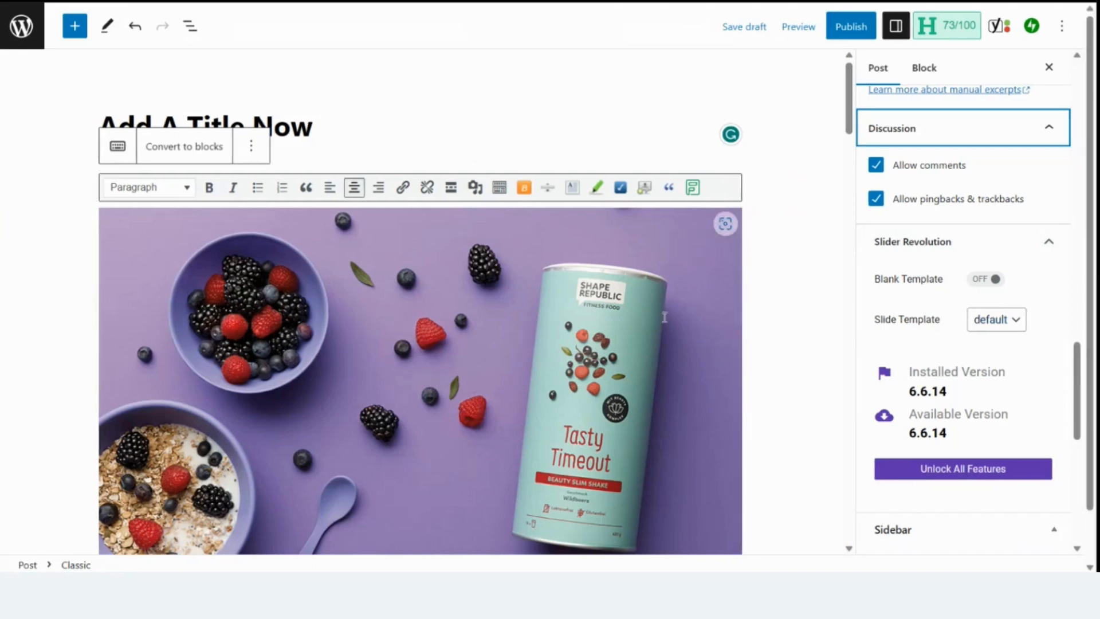
Set the sidebar displayed on the post to Blog Sidebar
scroll(812, 357, "down", 2)
scroll(812, 357, "down", 3)
scroll(954, 384, "down", 6)
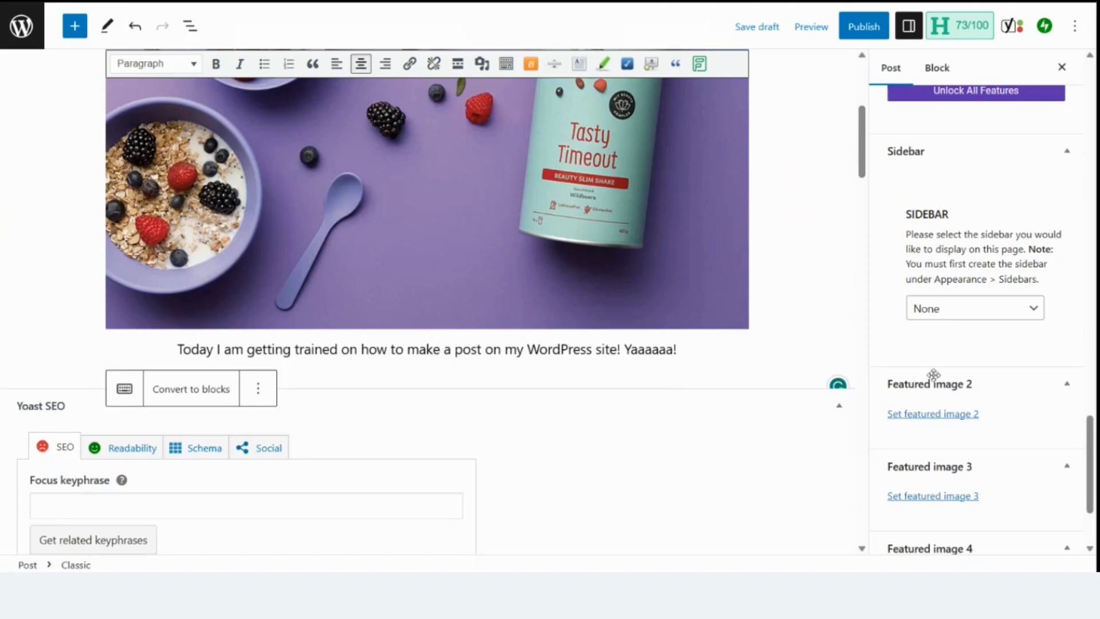
left_click(983, 313)
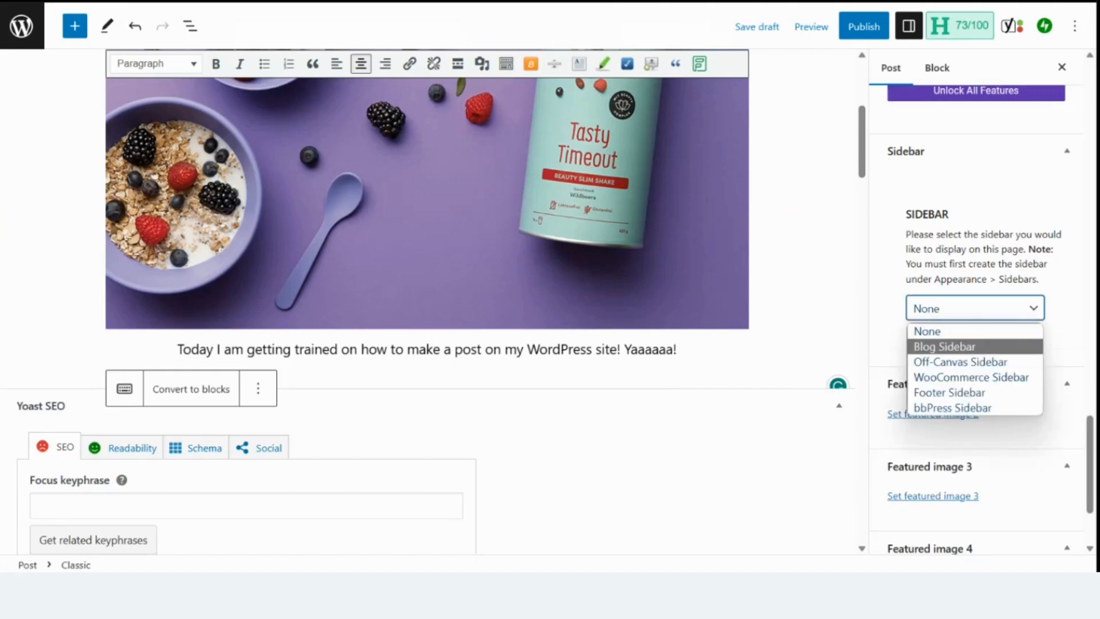
left_click(971, 347)
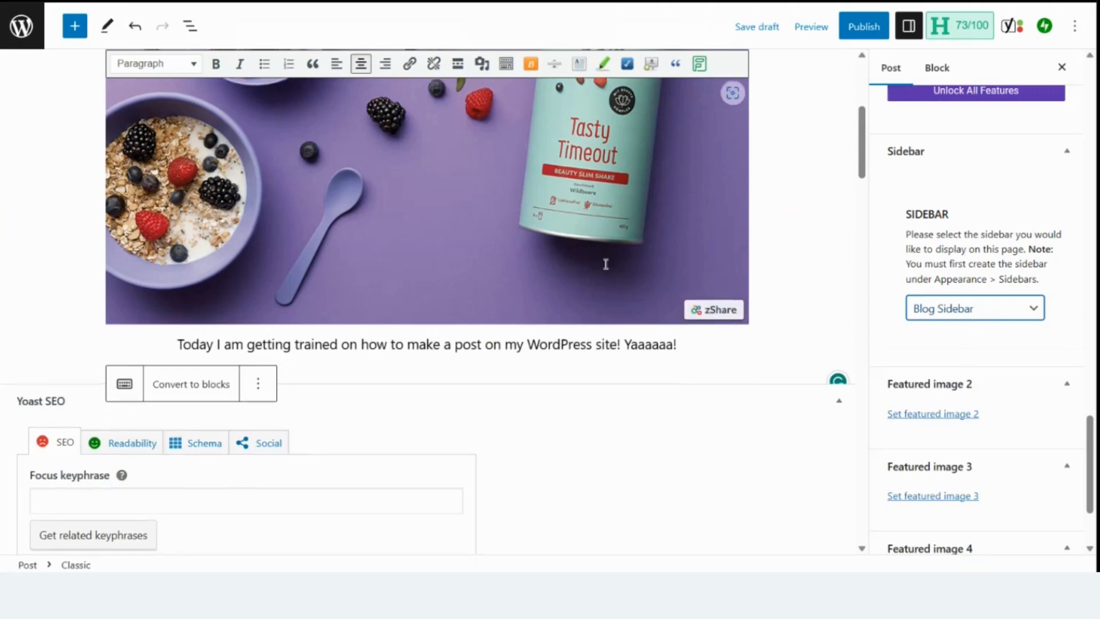
Look over the available sidebar choices without changing the selection and view the Yoast SEO section below the post
scroll(606, 262, "down", 3)
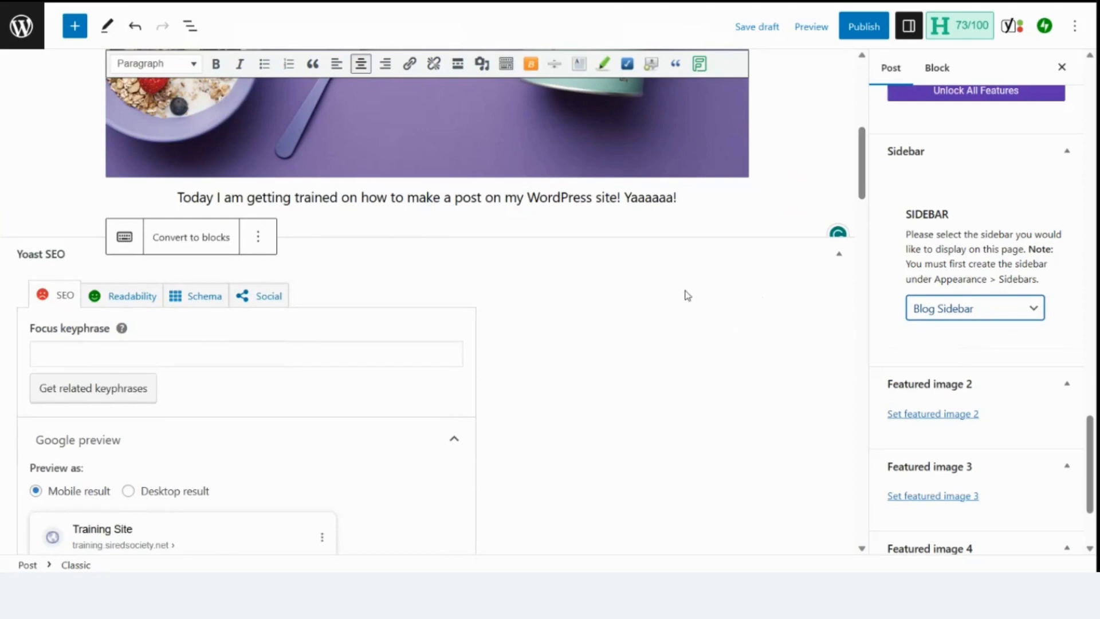
left_click(972, 314)
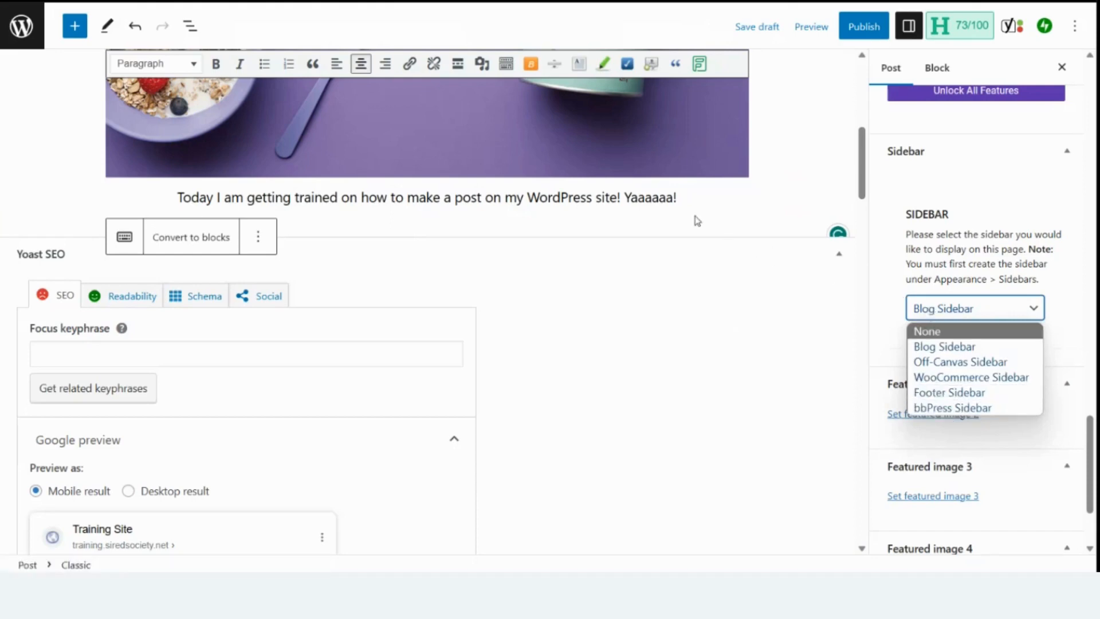
scroll(640, 218, "up", 1)
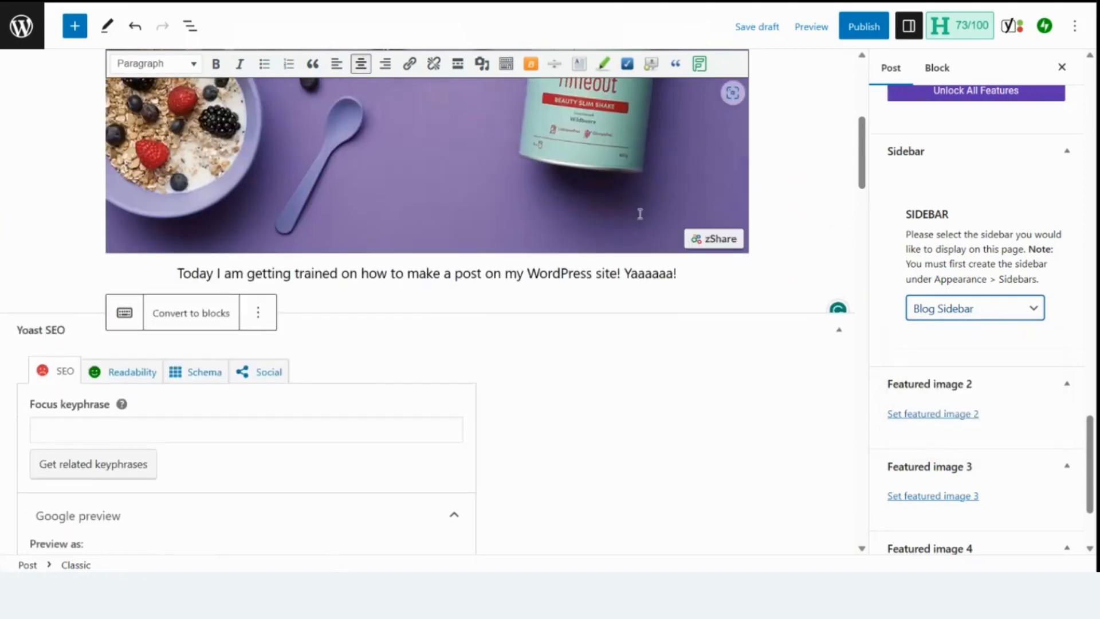
scroll(641, 218, "down", 4)
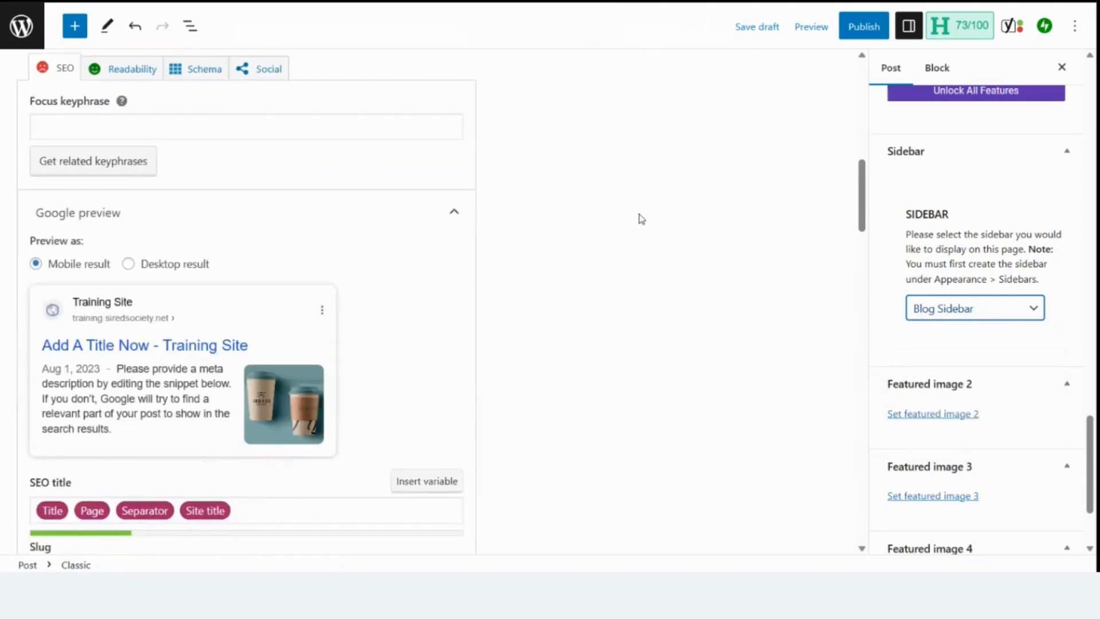
Examine the post's Google preview, SEO title, slug and meta description fields, and look back over its sidebar, discussion and category settings
scroll(744, 235, "down", 1)
scroll(940, 264, "up", 5)
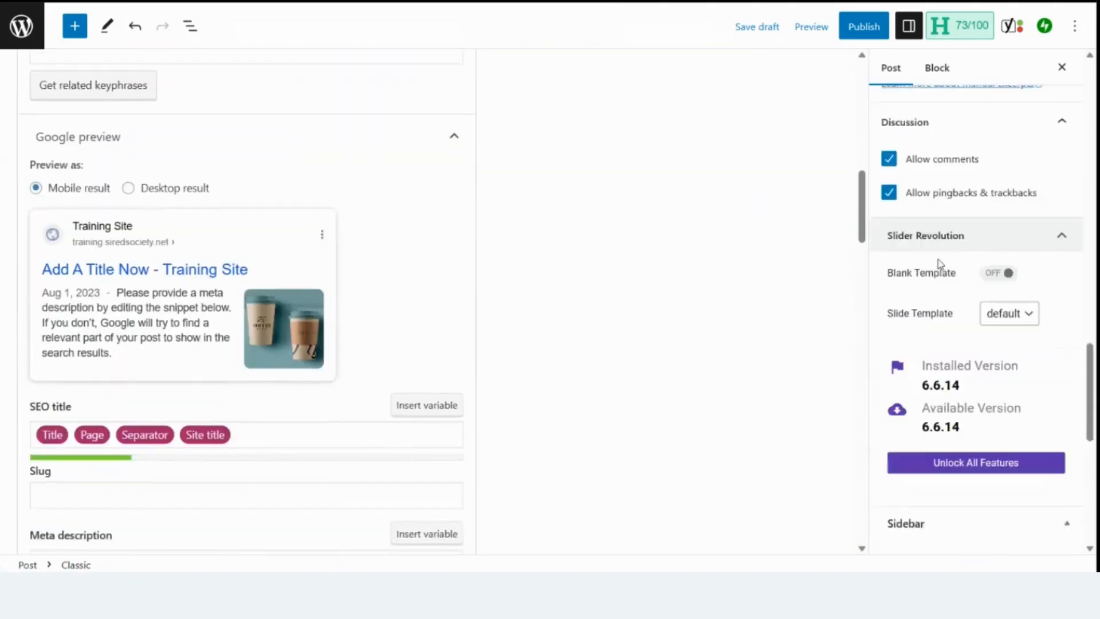
scroll(940, 265, "up", 4)
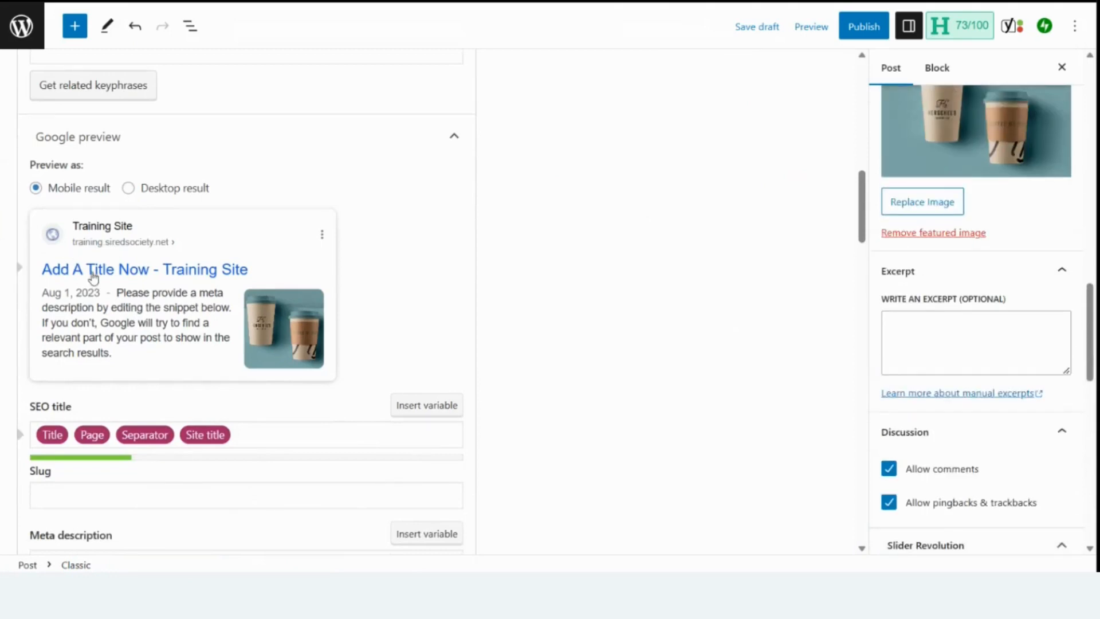
scroll(104, 291, "down", 3)
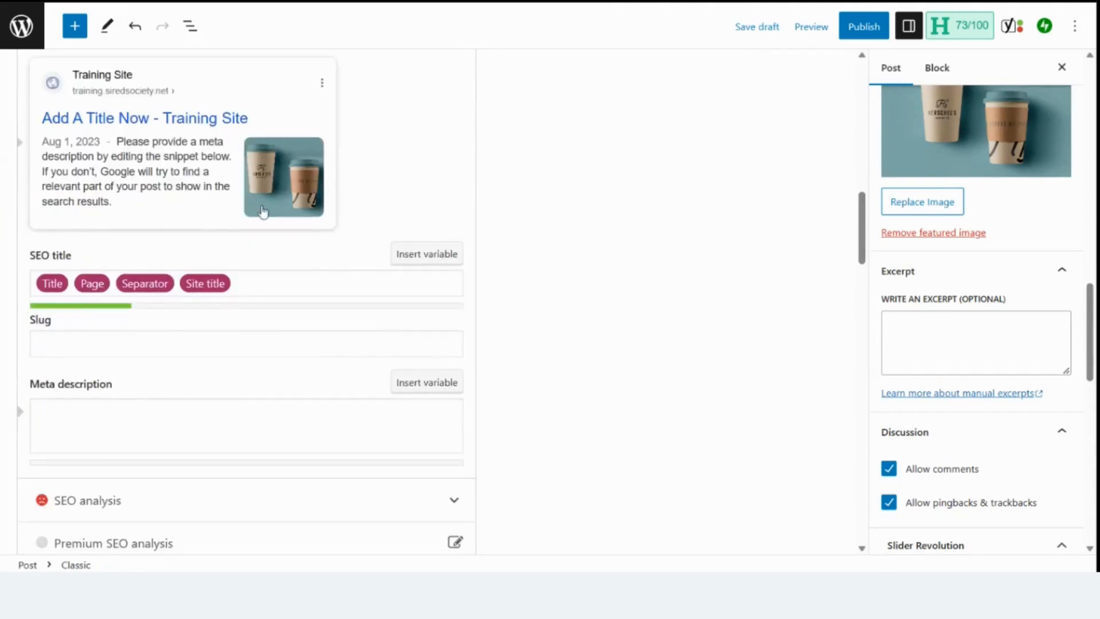
scroll(62, 178, "up", 1)
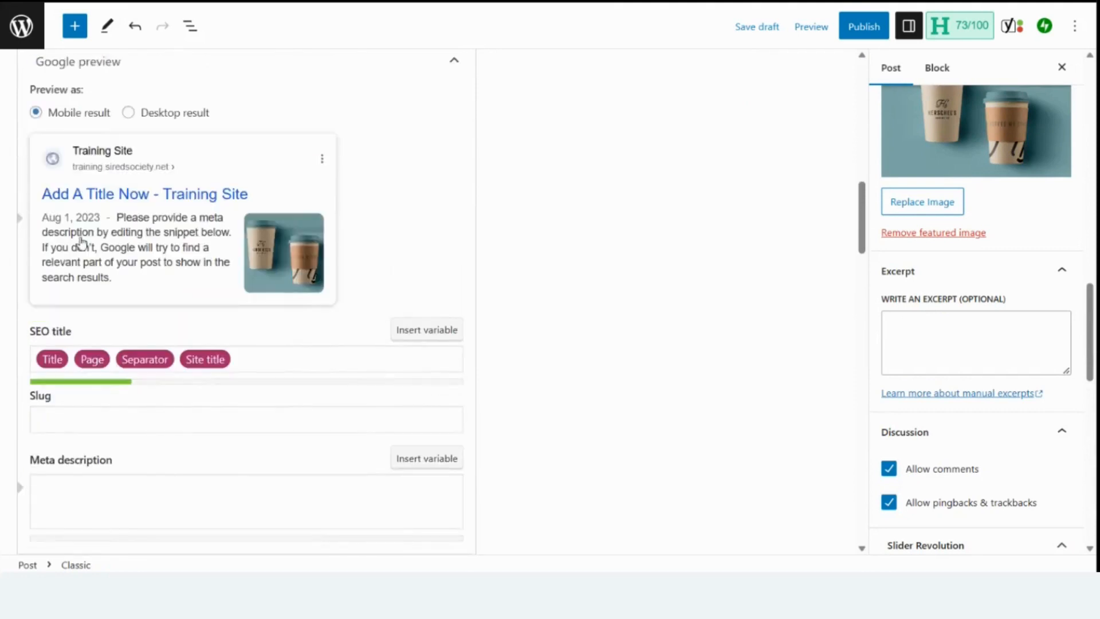
scroll(78, 245, "down", 3)
scroll(78, 244, "up", 1)
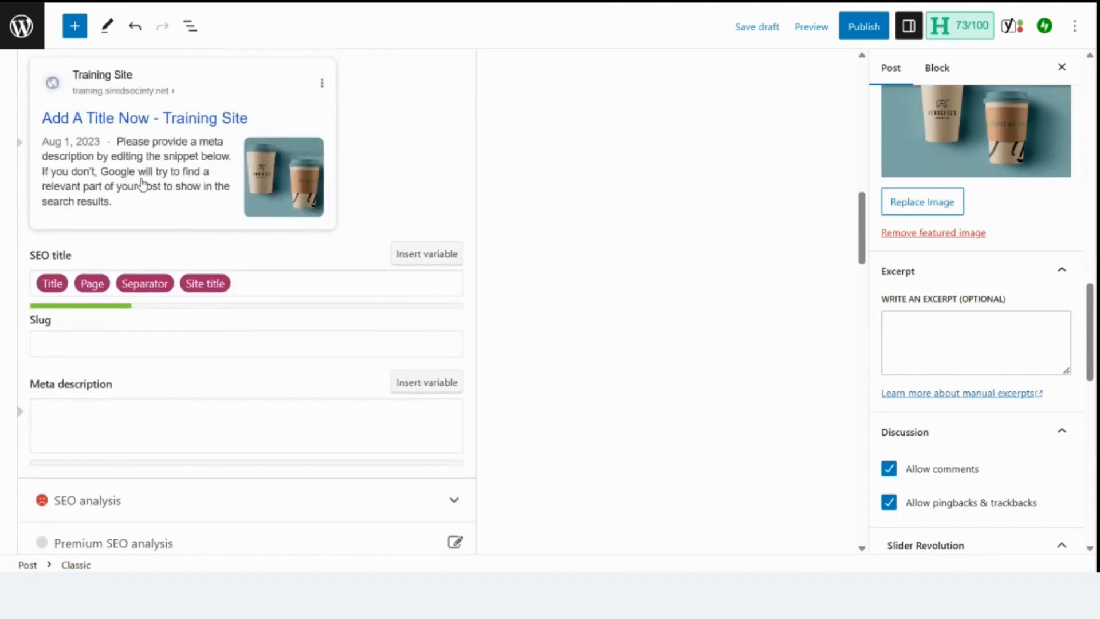
scroll(180, 155, "up", 1)
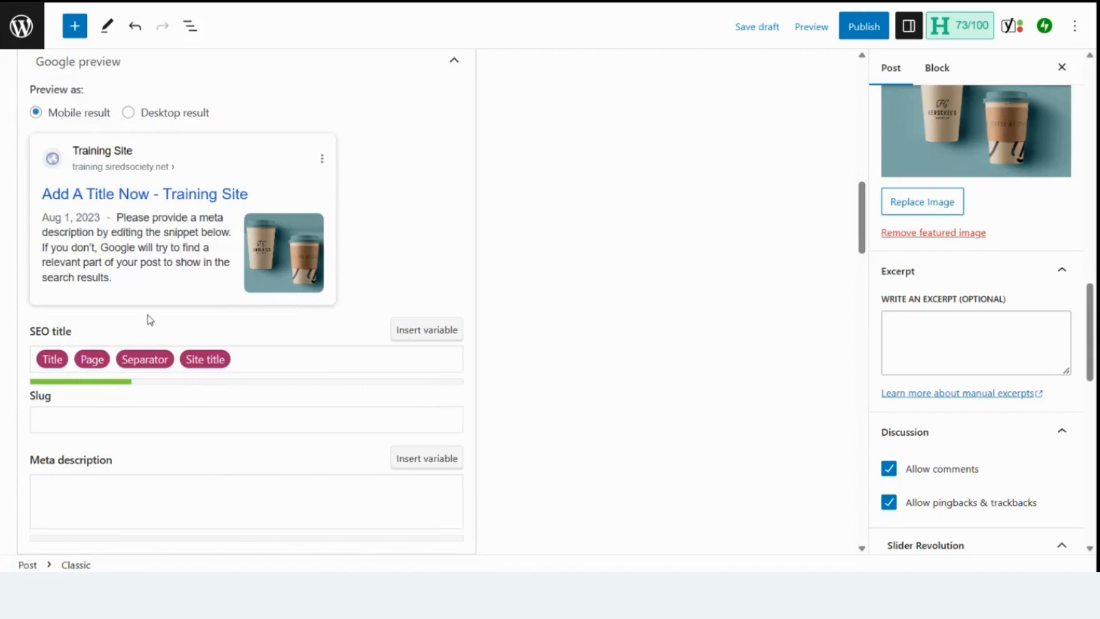
scroll(150, 320, "up", 2)
scroll(874, 347, "up", 6)
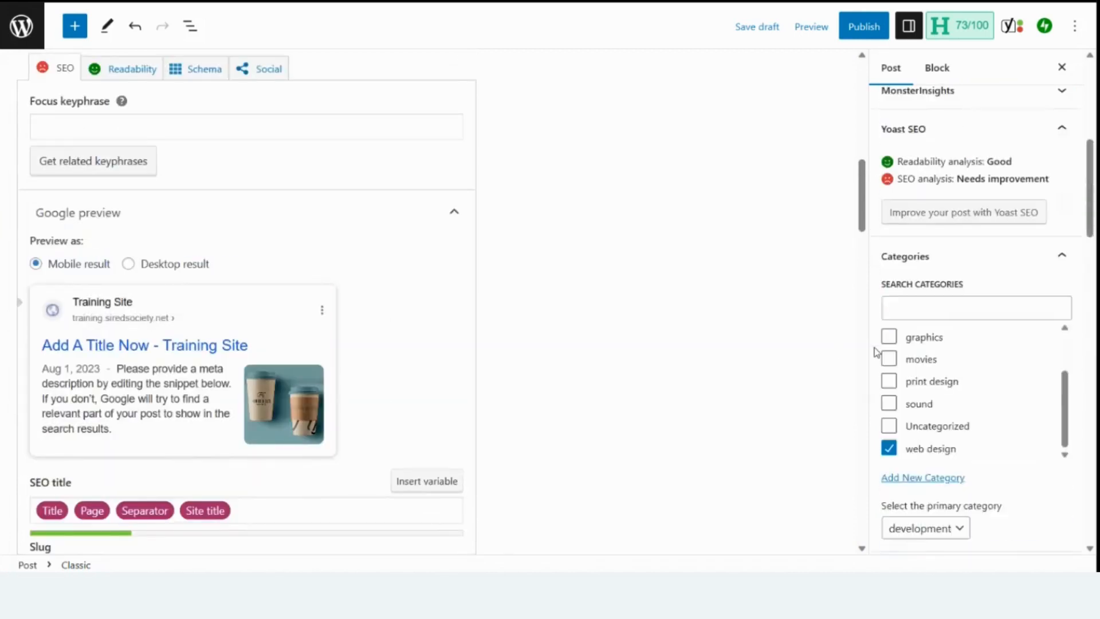
scroll(875, 352, "up", 1)
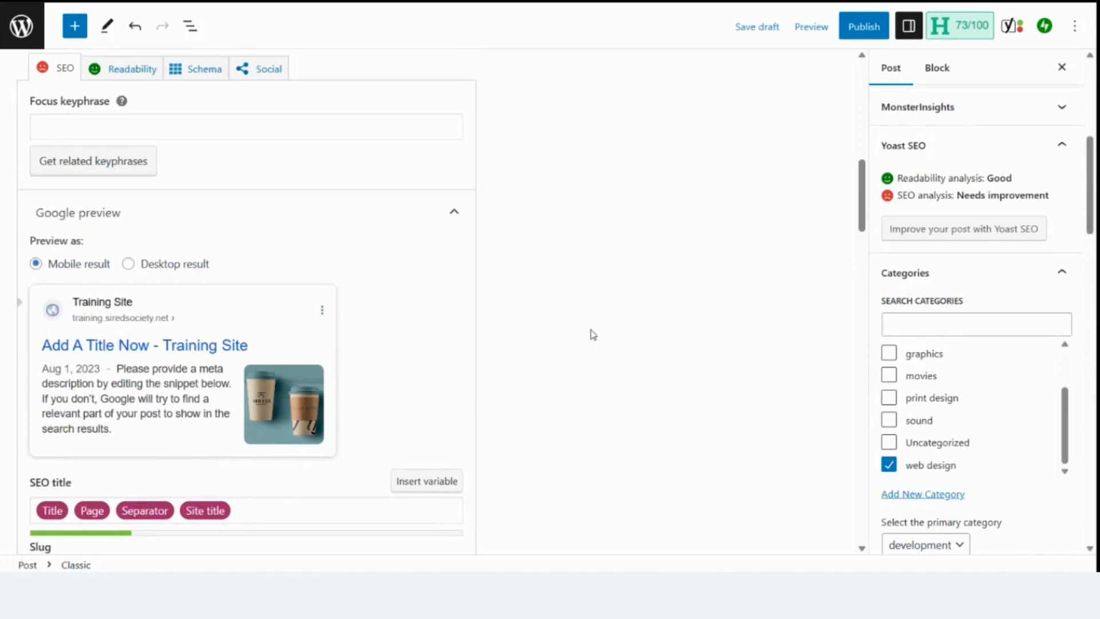
Set the post's Yoast SEO meta description to "Right here so you can see the change"
scroll(253, 323, "down", 2)
scroll(253, 323, "down", 1)
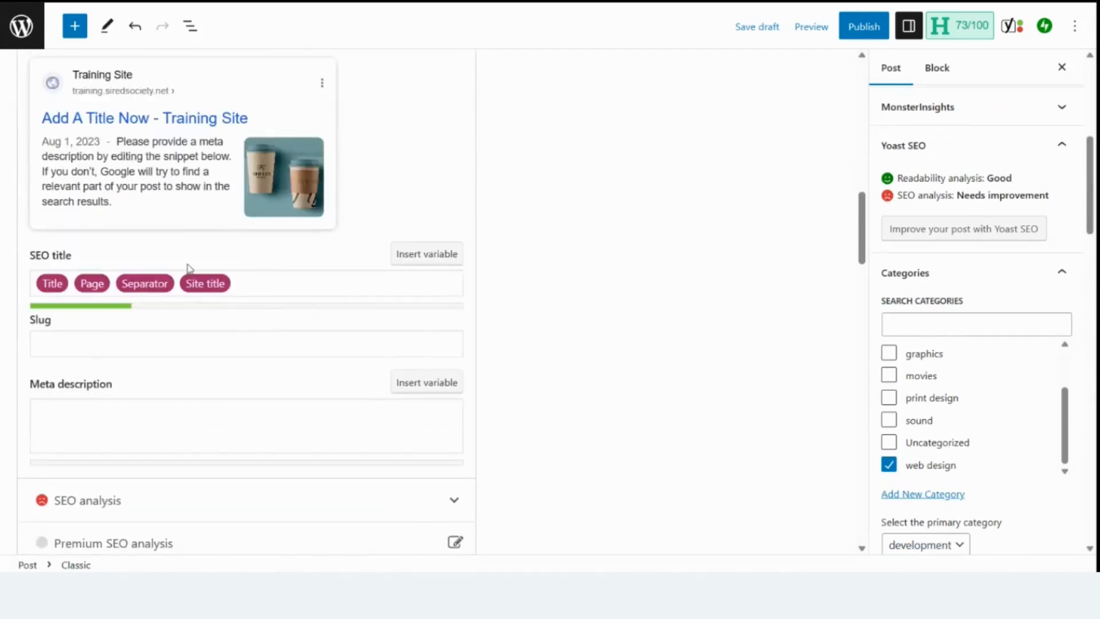
left_click(65, 430)
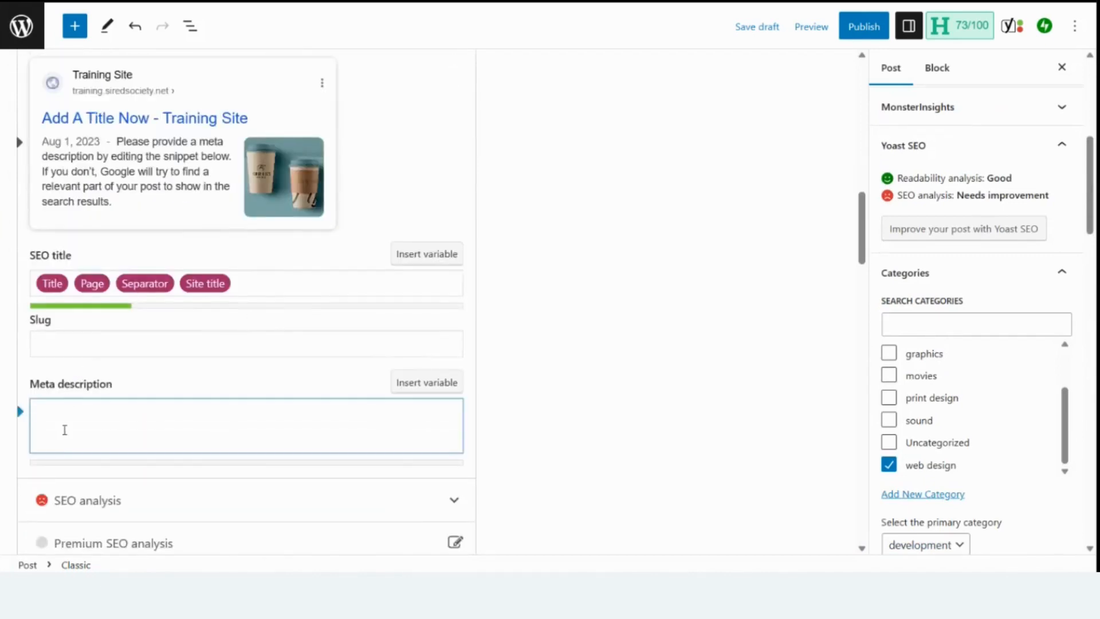
type("Right here ")
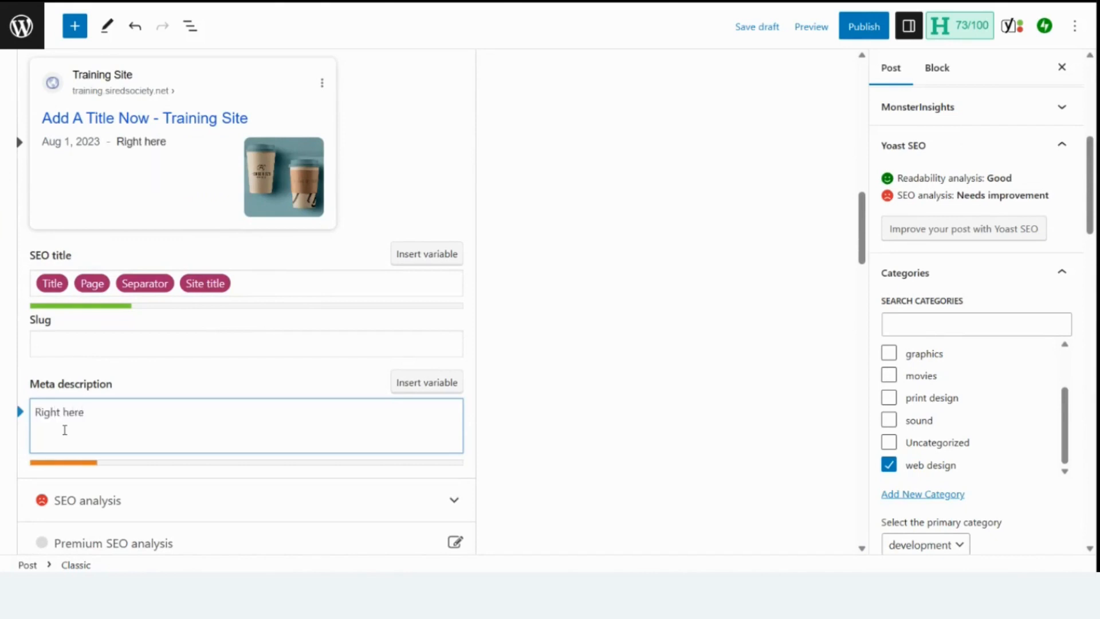
type("so you ca")
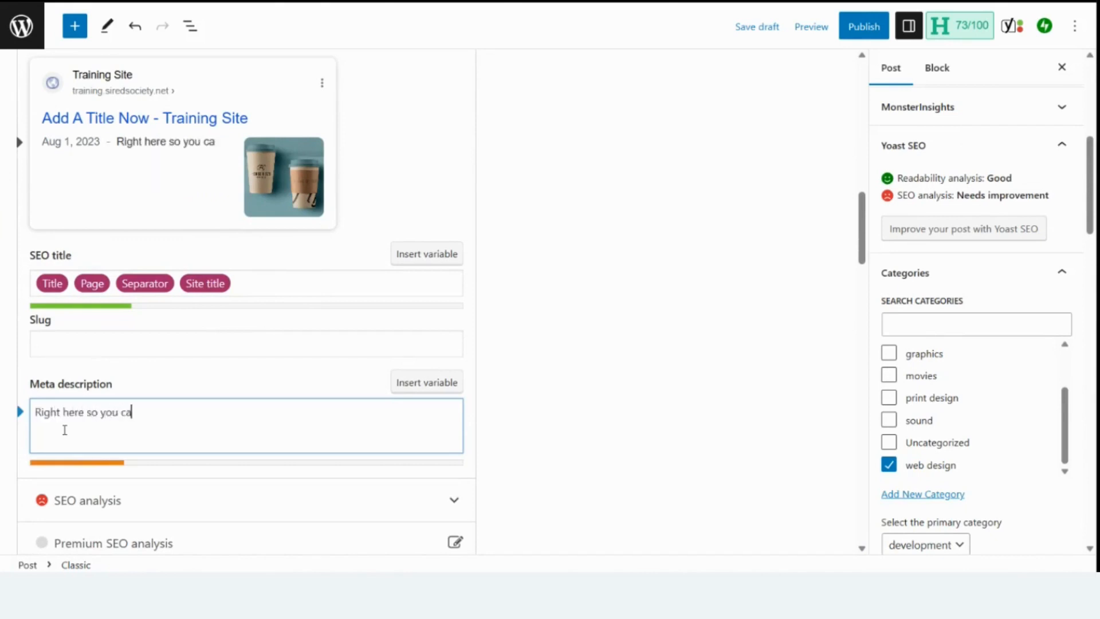
type("n see the change")
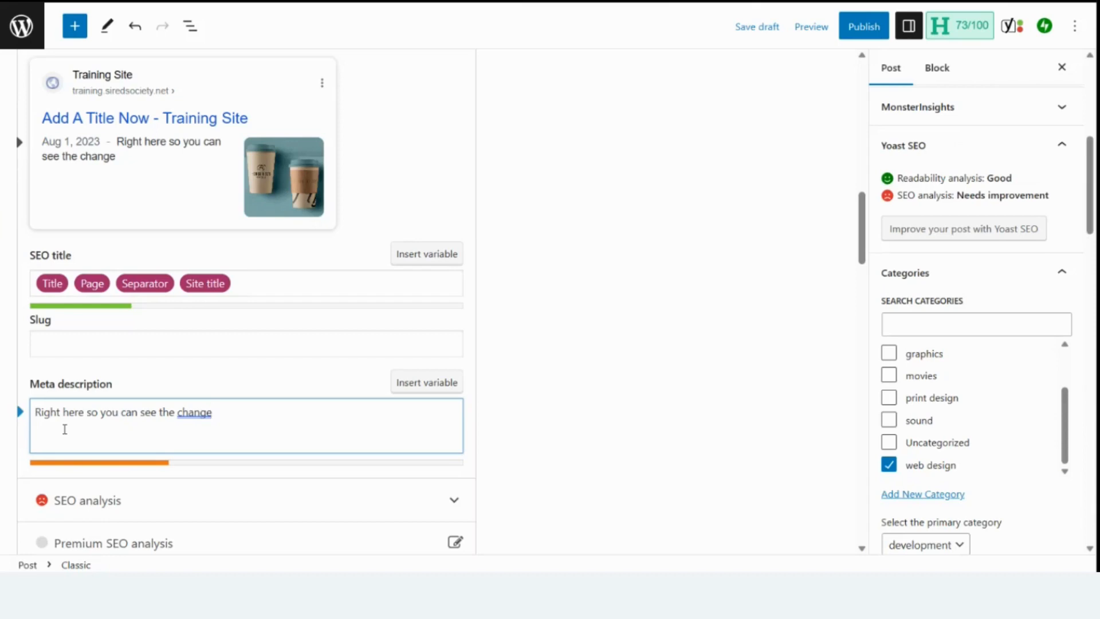
Look over the Advanced Customization options below the SEO section, including the header style, width, transparency and logo settings
scroll(76, 429, "down", 4)
scroll(467, 466, "down", 7)
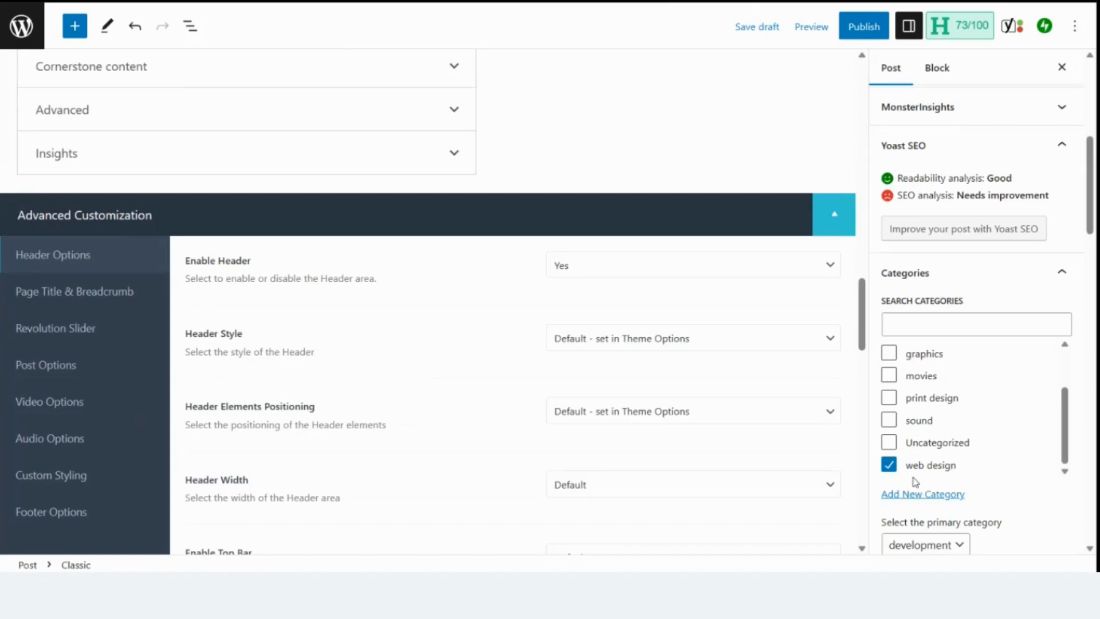
scroll(847, 486, "down", 6)
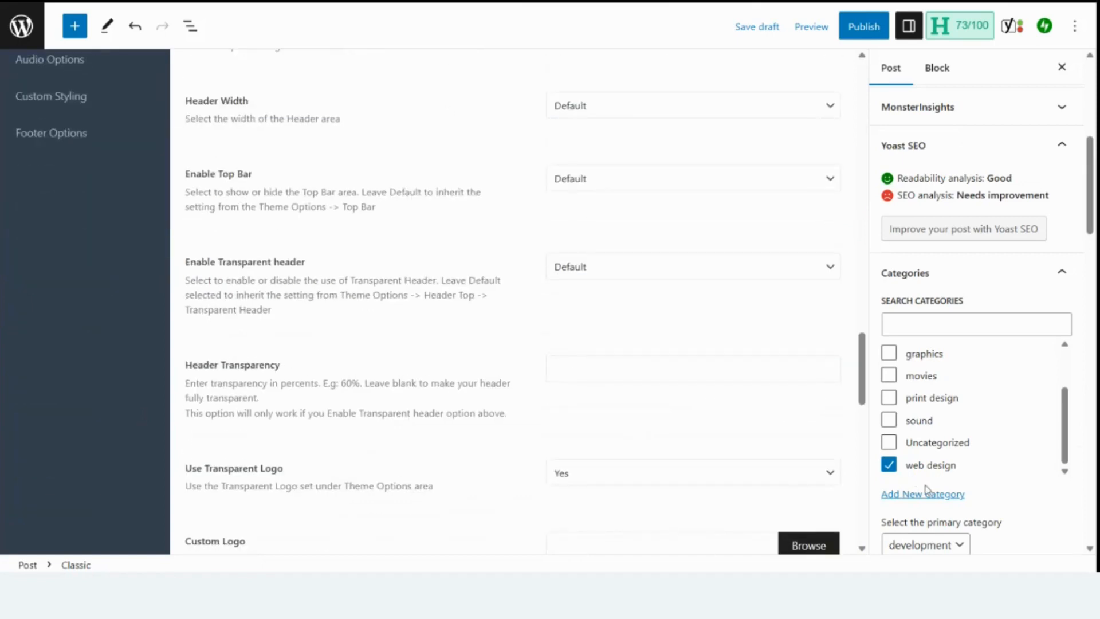
scroll(927, 487, "up", 6)
scroll(658, 462, "down", 15)
scroll(659, 461, "up", 8)
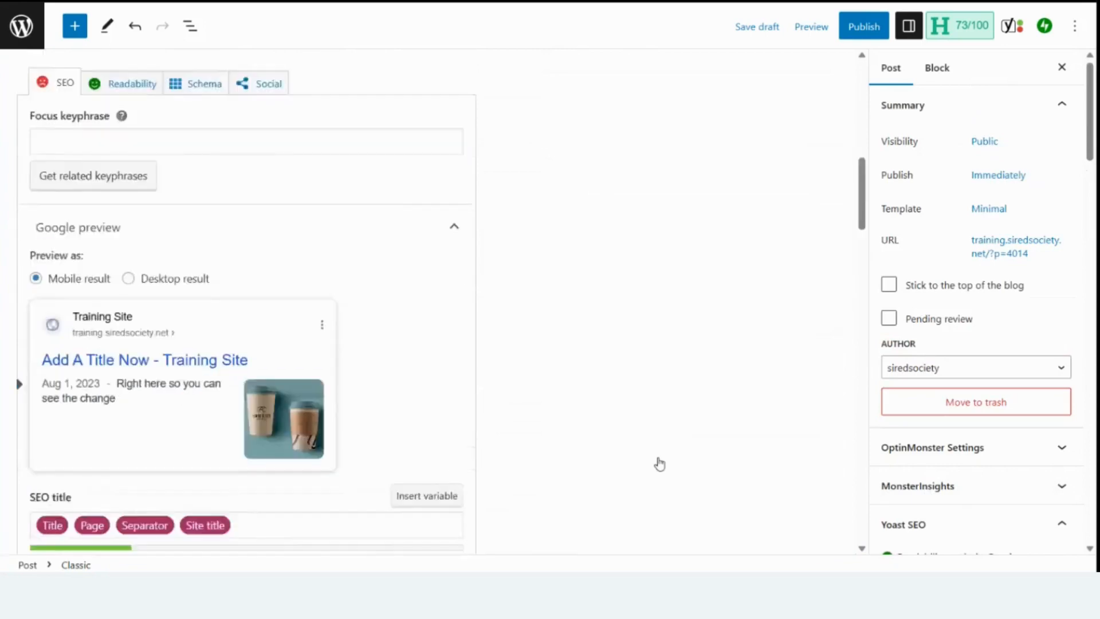
Publish the "Add A Title Now" post on the Training Site and confirm the pre-publish check
scroll(660, 462, "up", 5)
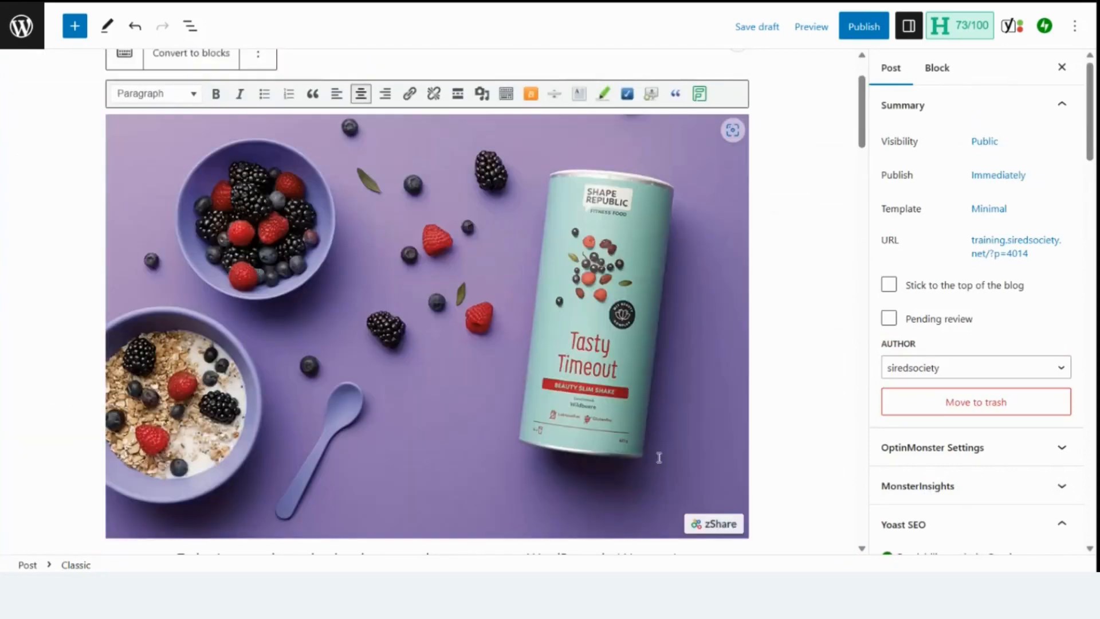
scroll(659, 457, "up", 2)
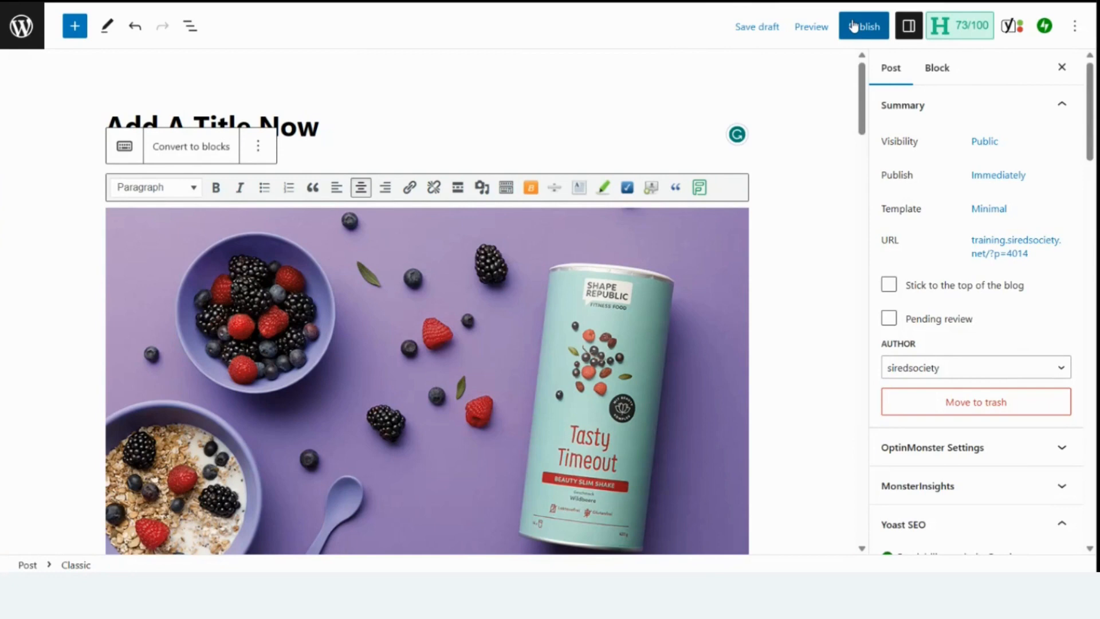
left_click(866, 32)
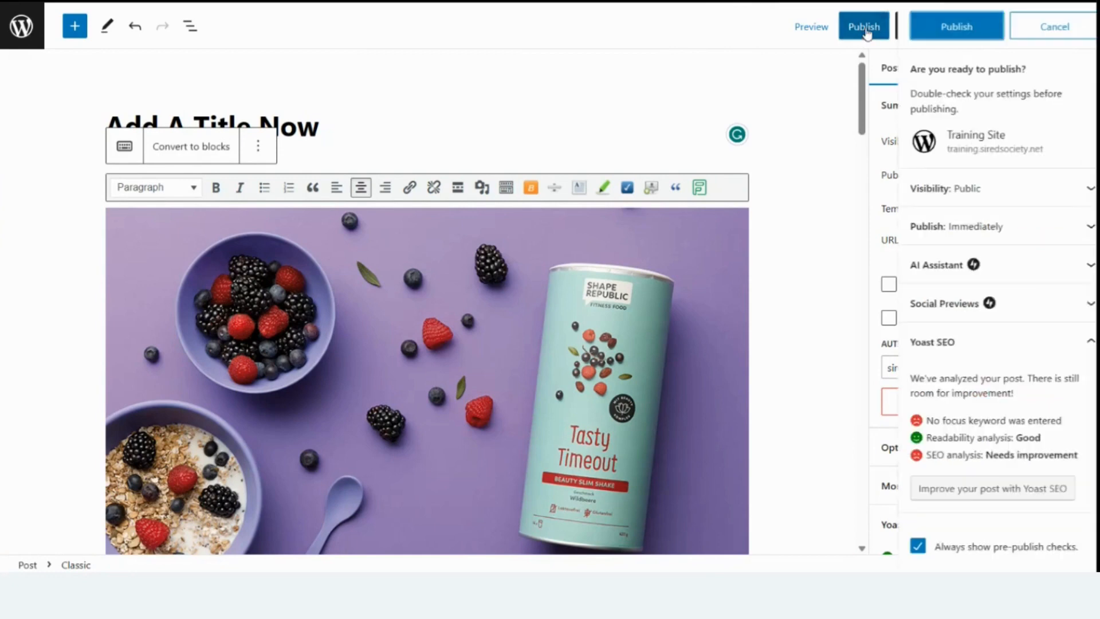
left_click(938, 26)
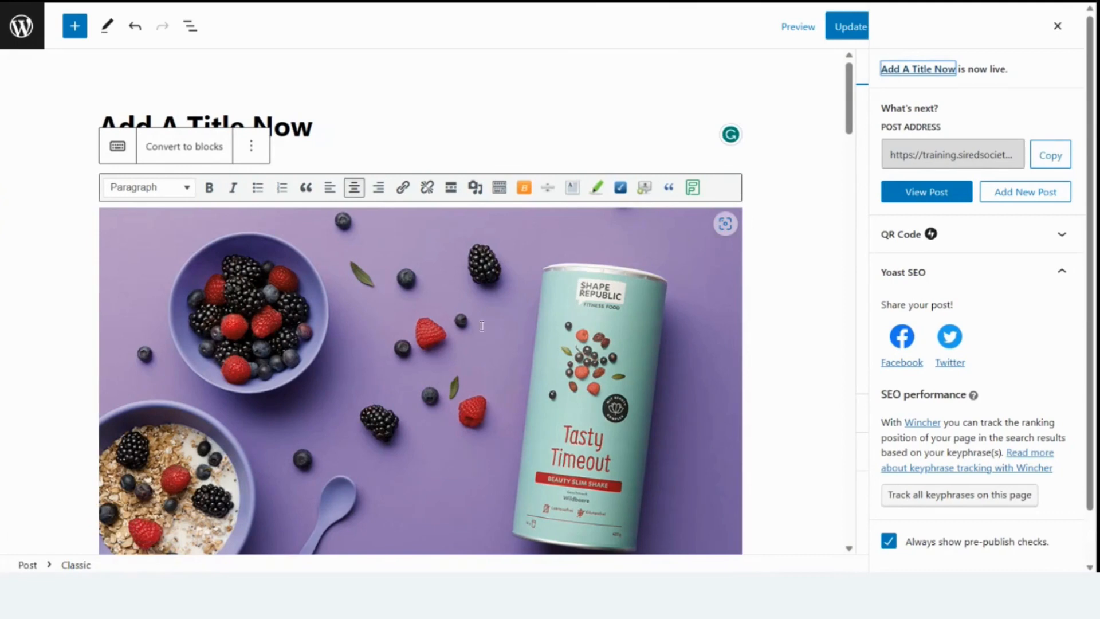
Look over the published post's content and highlight the add-a-title-now/ slug at the end of its post address
scroll(482, 327, "down", 4)
scroll(608, 380, "up", 4)
scroll(608, 379, "down", 3)
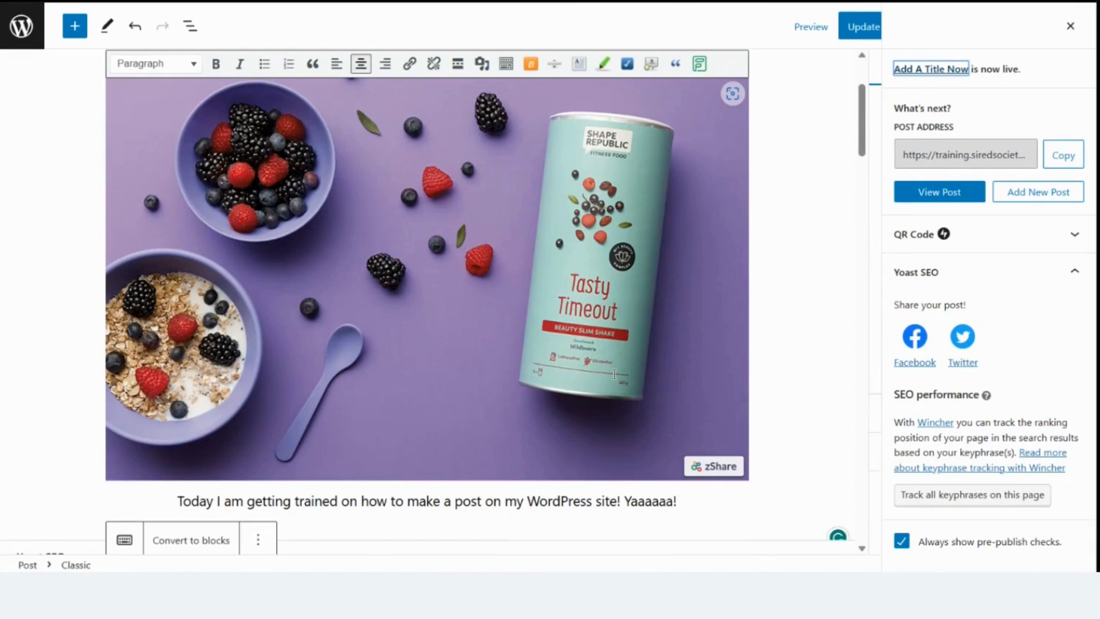
scroll(614, 374, "down", 1)
scroll(615, 374, "up", 3)
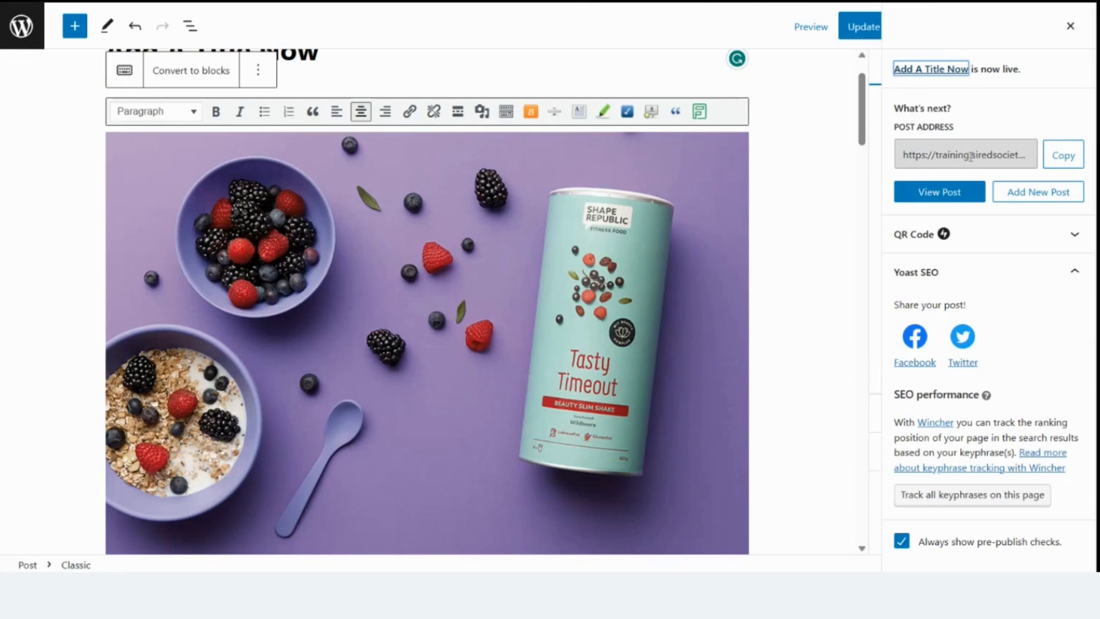
left_click(1000, 153)
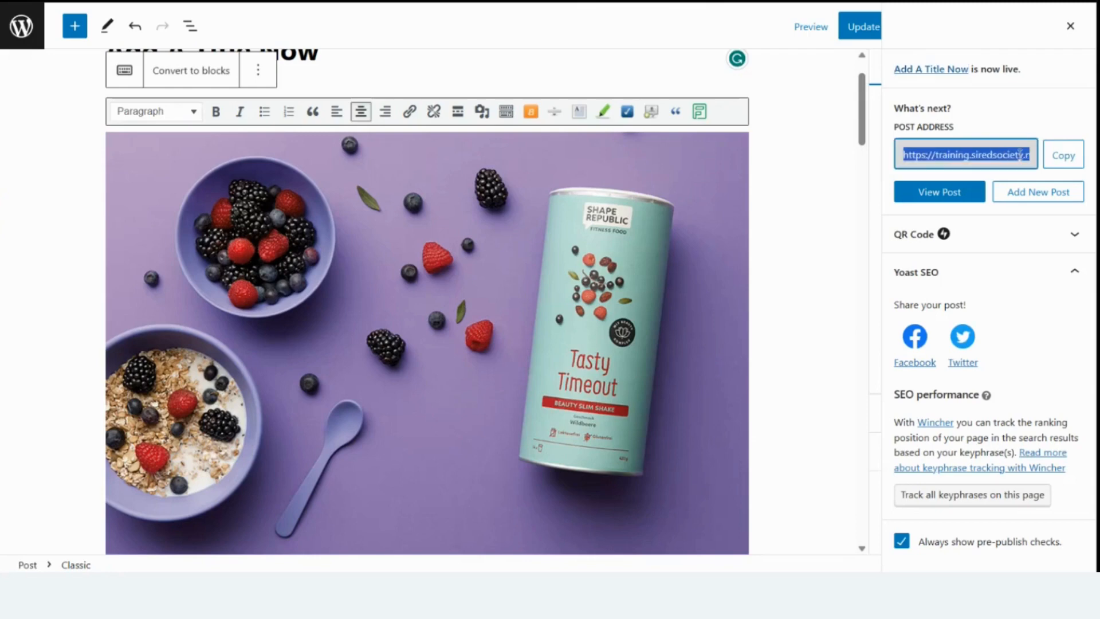
left_click(1020, 153)
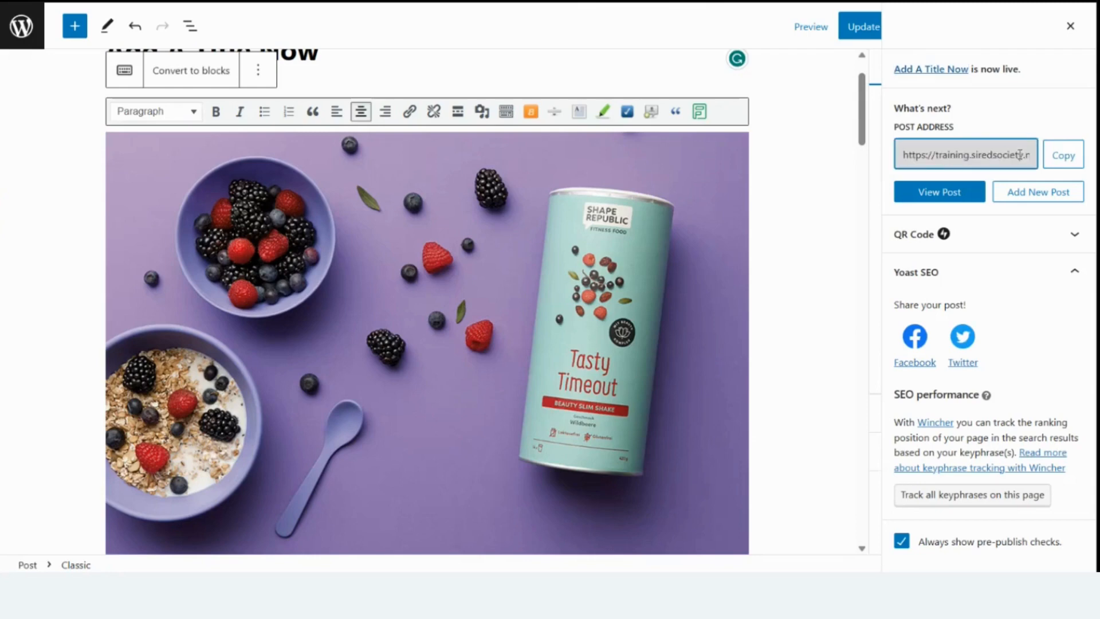
key("Right")
key("Right")
key("Right")
key("Right")
key("Right")
key("Right")
key("Right")
key("Right")
key("Right")
key("Right")
key("Right")
key("Right")
key("Right")
key("Right")
key("Right")
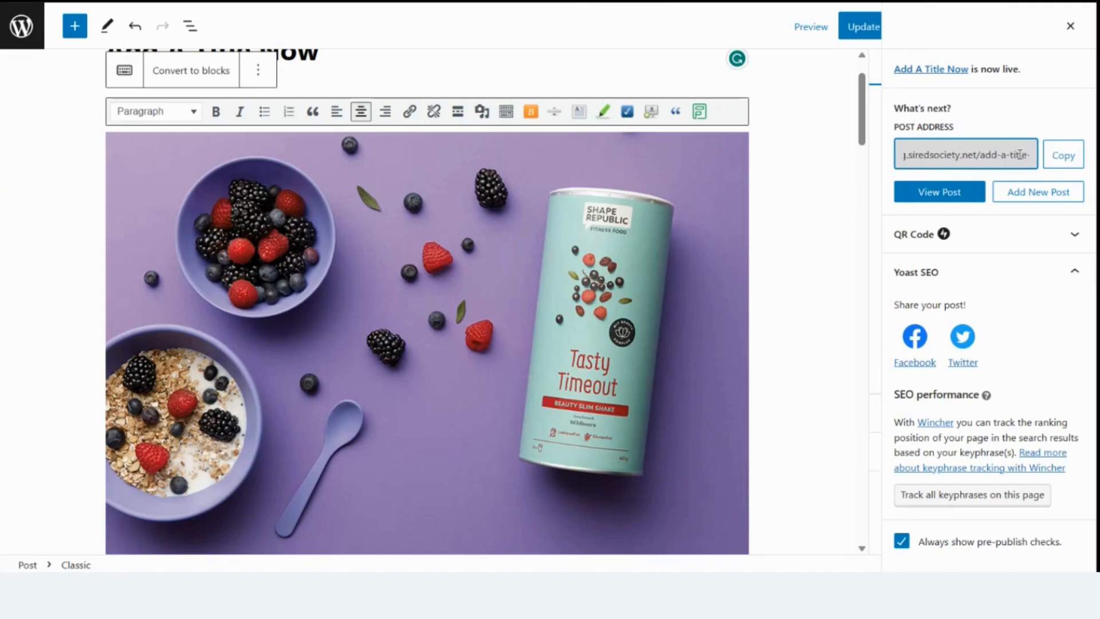
key("Right")
key("Right")
key("Right")
key("Right")
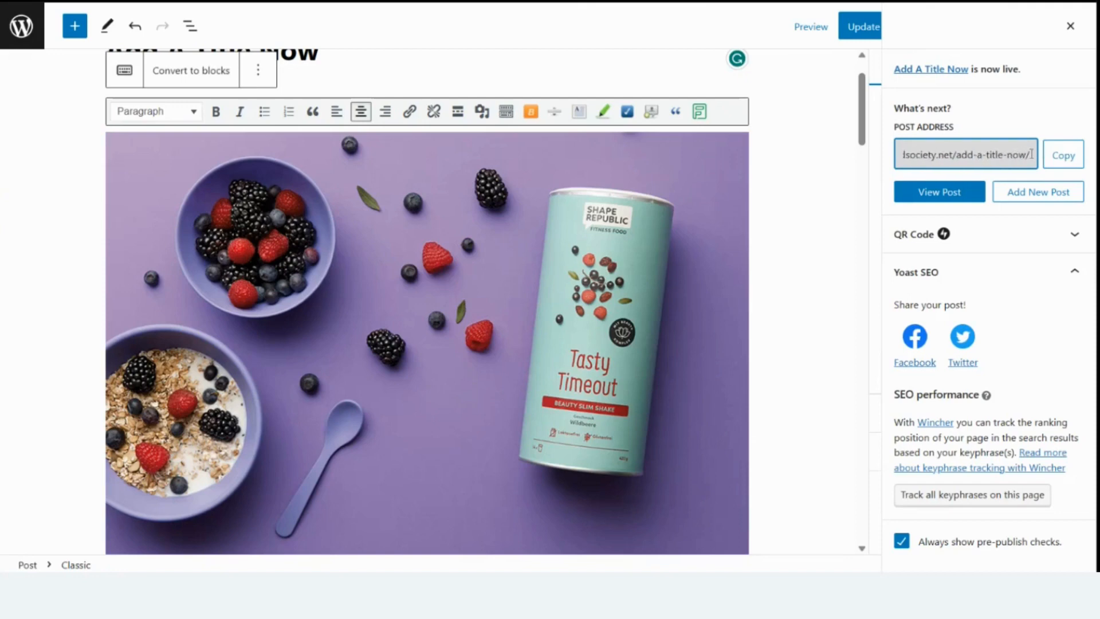
left_click_drag(1030, 154, 957, 152)
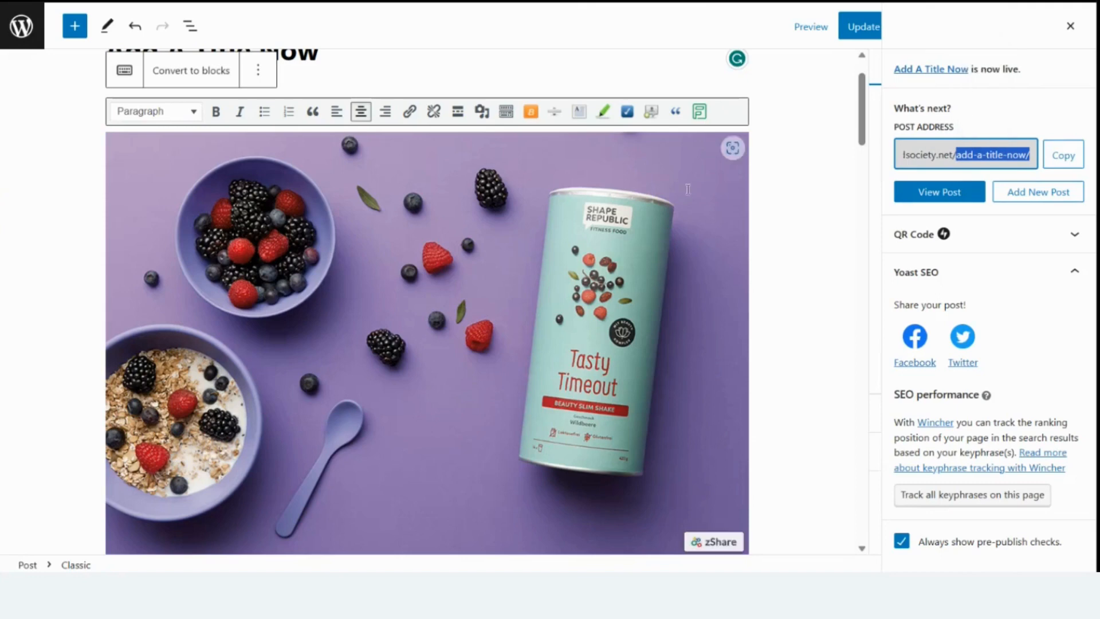
Add an empty line after the post's sentence about getting trained to make a WordPress post
scroll(674, 245, "up", 2)
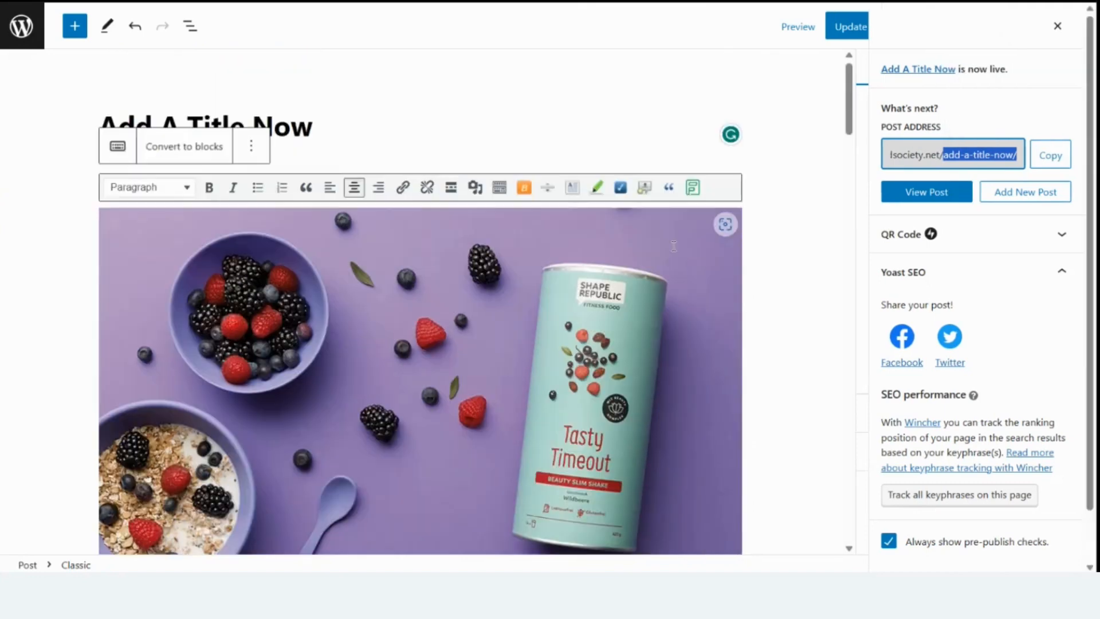
scroll(674, 247, "down", 1)
scroll(674, 245, "down", 3)
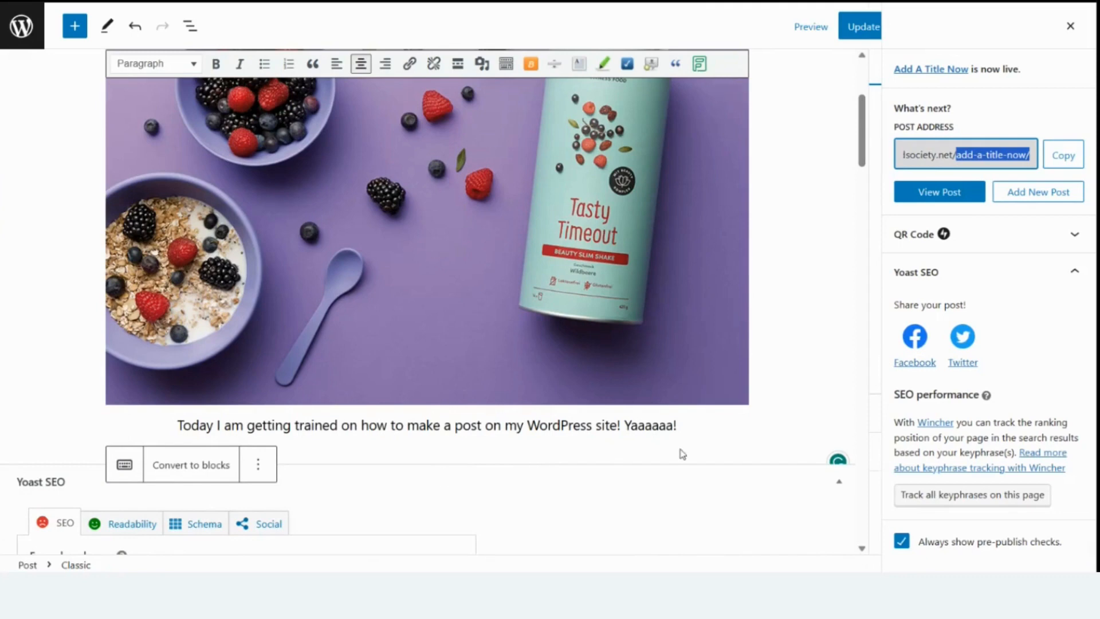
left_click(700, 433)
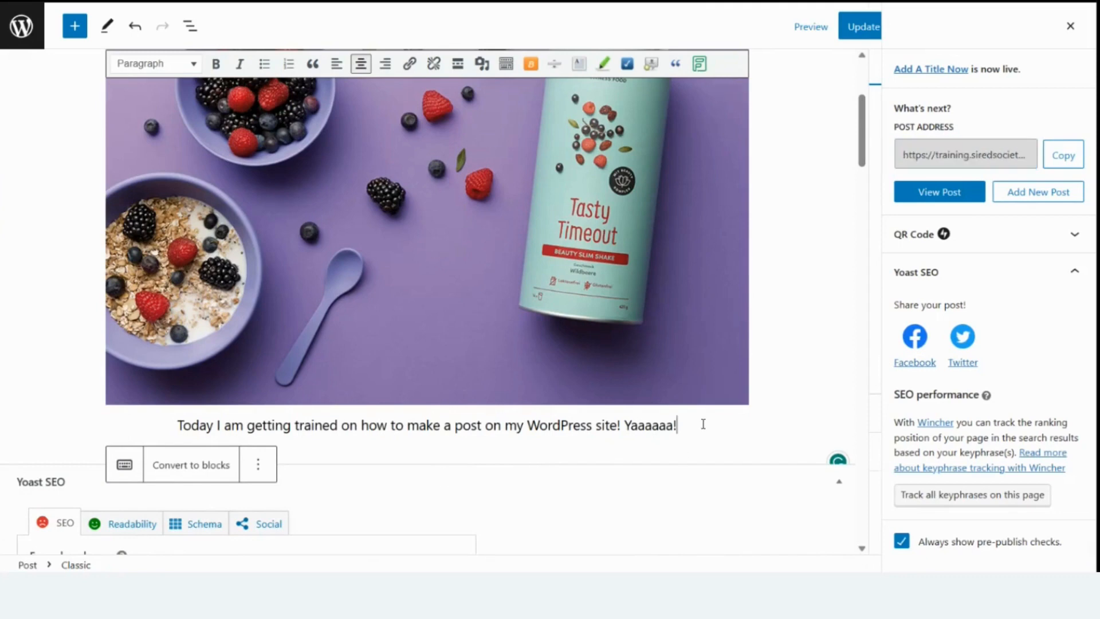
key("Return")
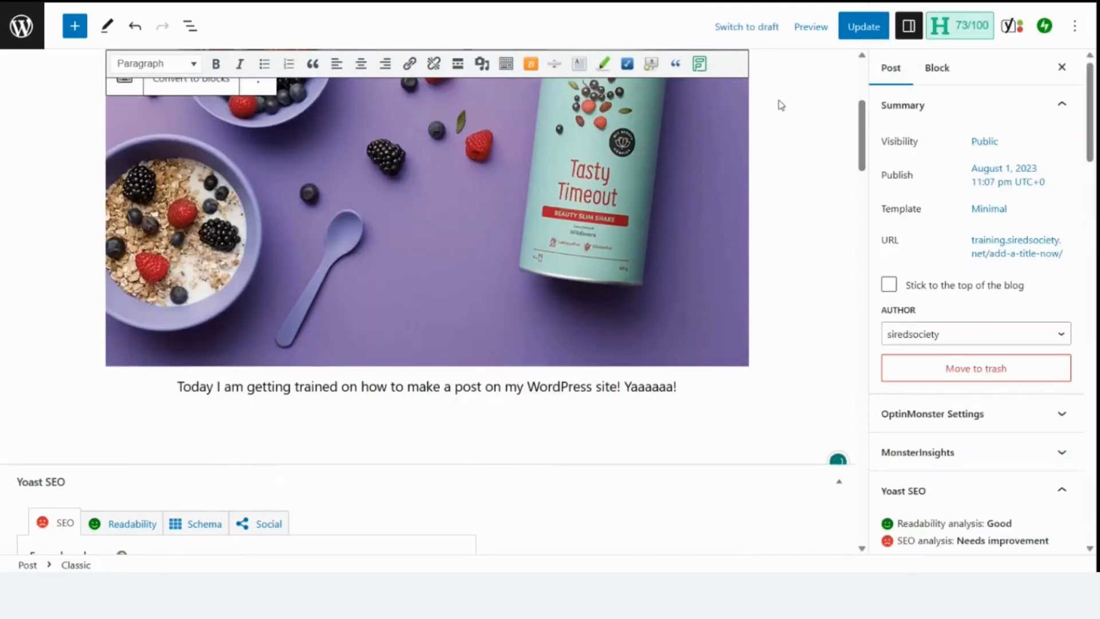
Start inserting a Zoho form below the post's sentence and connect to the account registered on the zoho.com domain
left_click(700, 63)
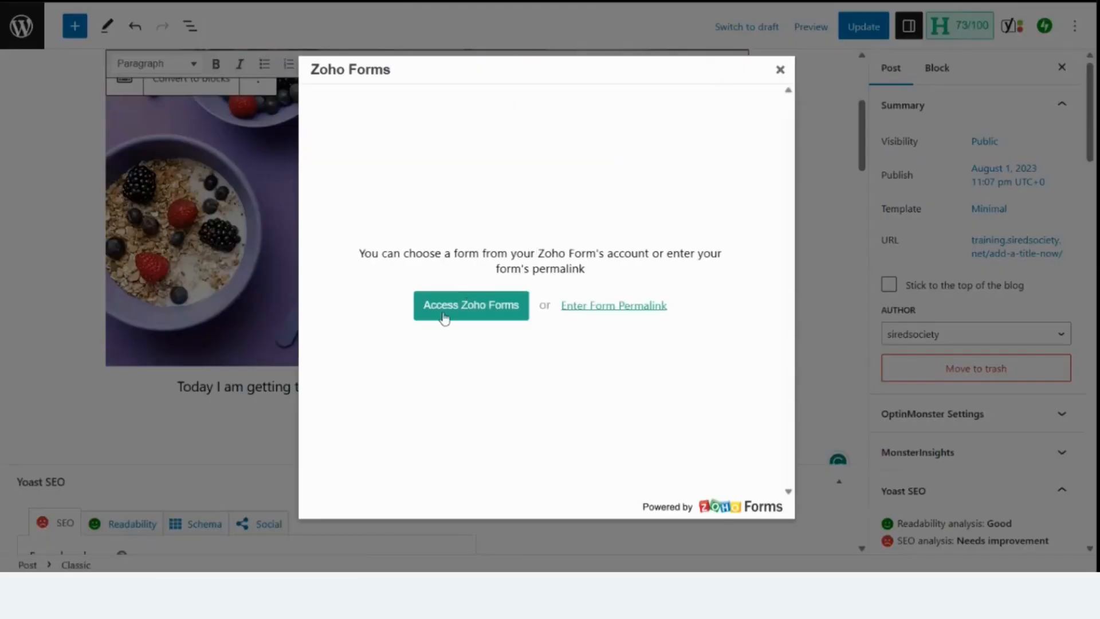
left_click(451, 312)
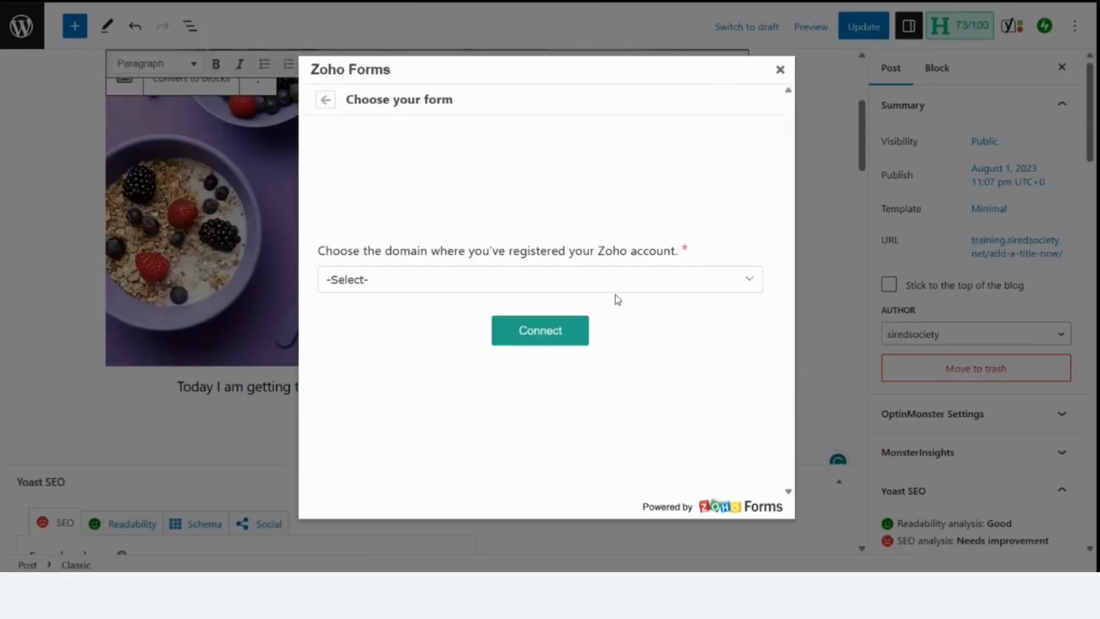
left_click(725, 283)
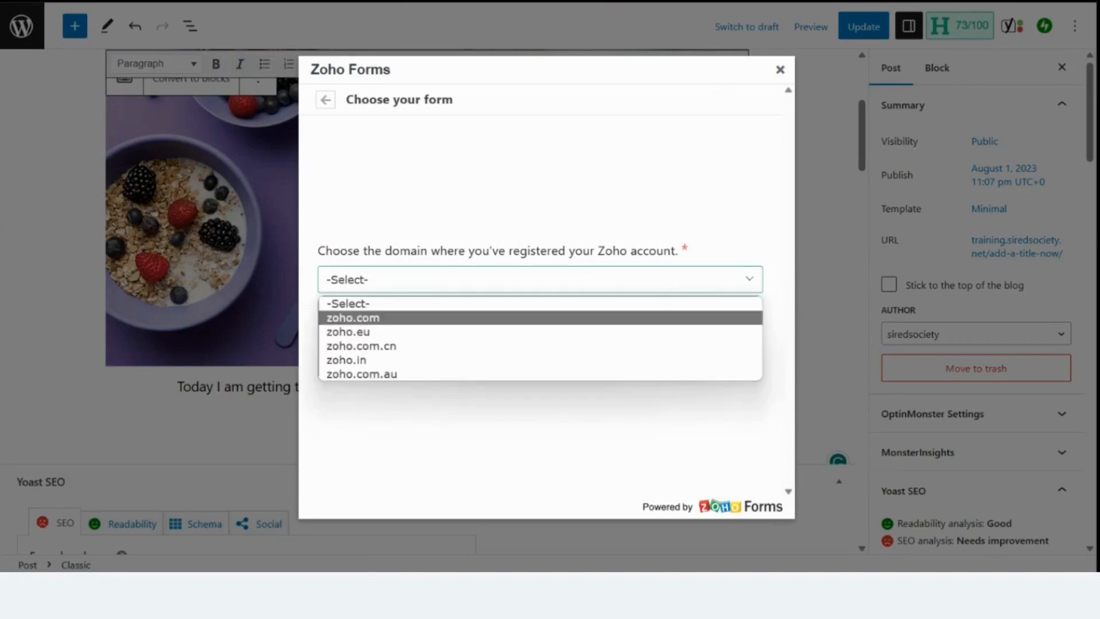
left_click(382, 318)
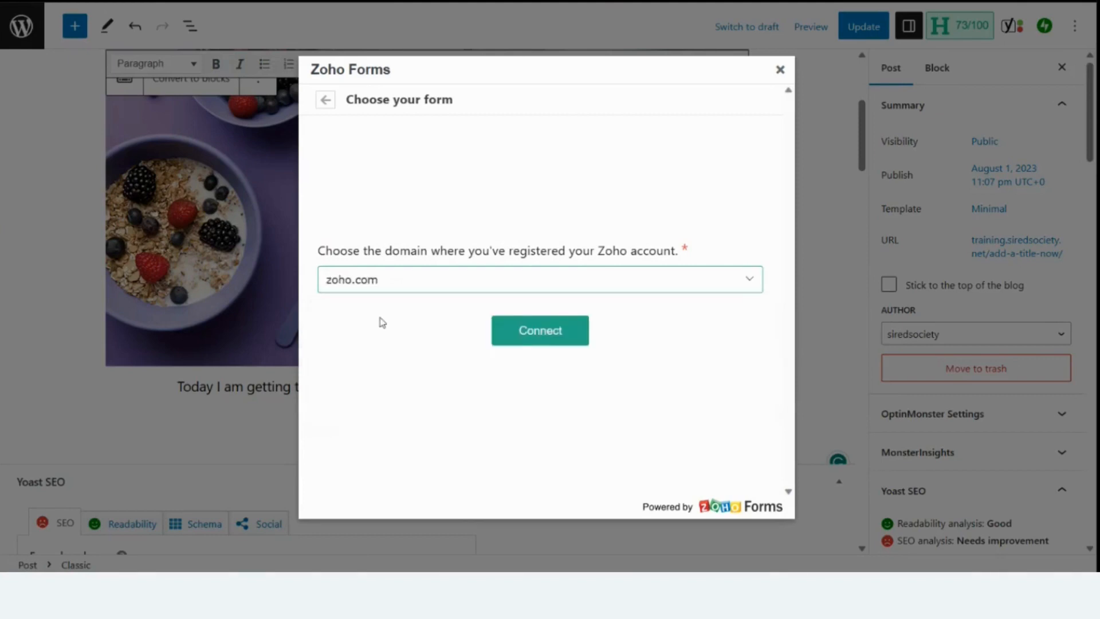
left_click(551, 332)
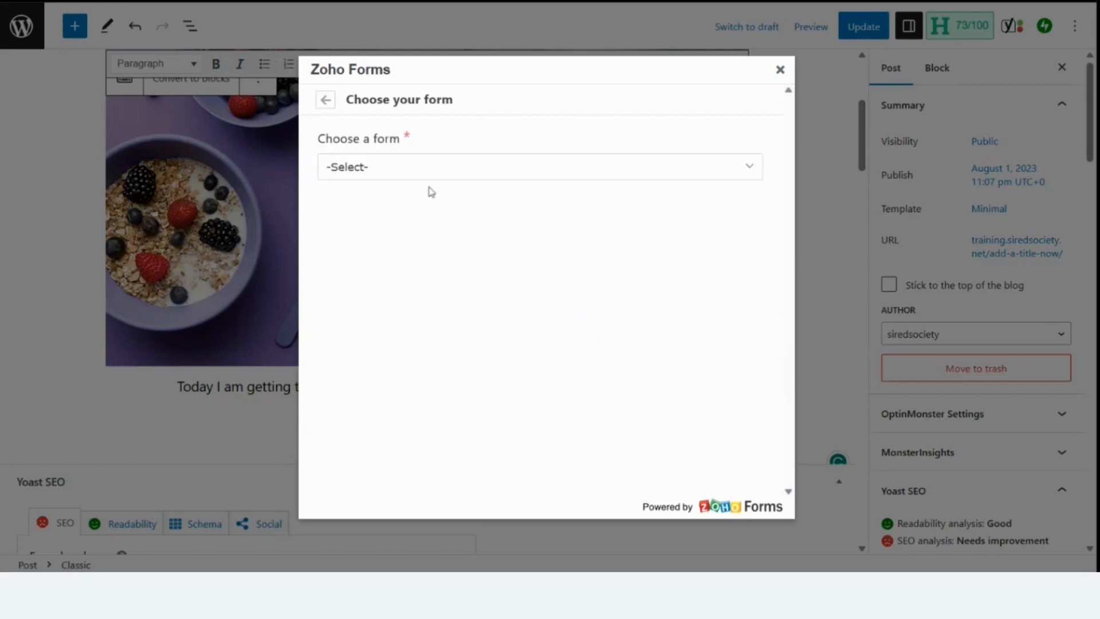
Embed the Email Sign Up form as an Iframe at 100% width and 600px height, and update the post
left_click(555, 167)
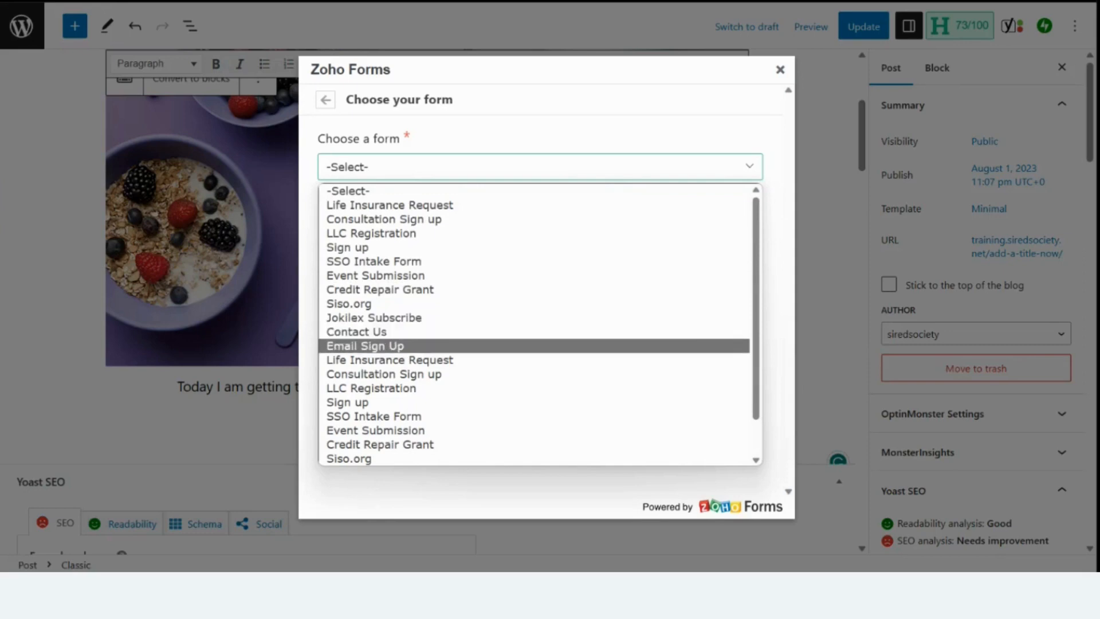
left_click(367, 345)
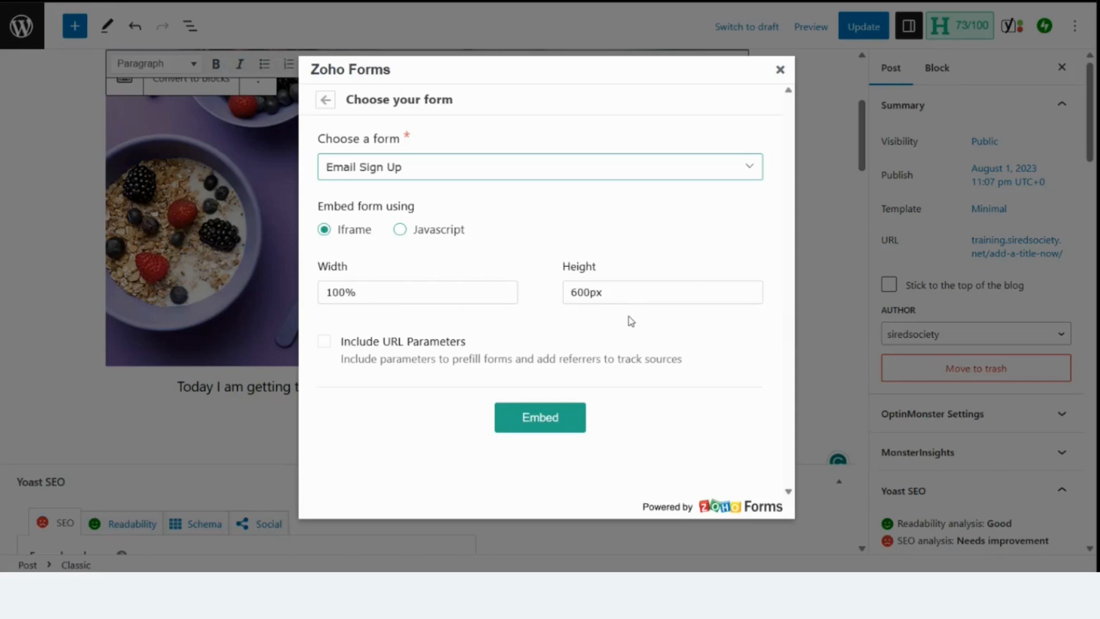
left_click(542, 418)
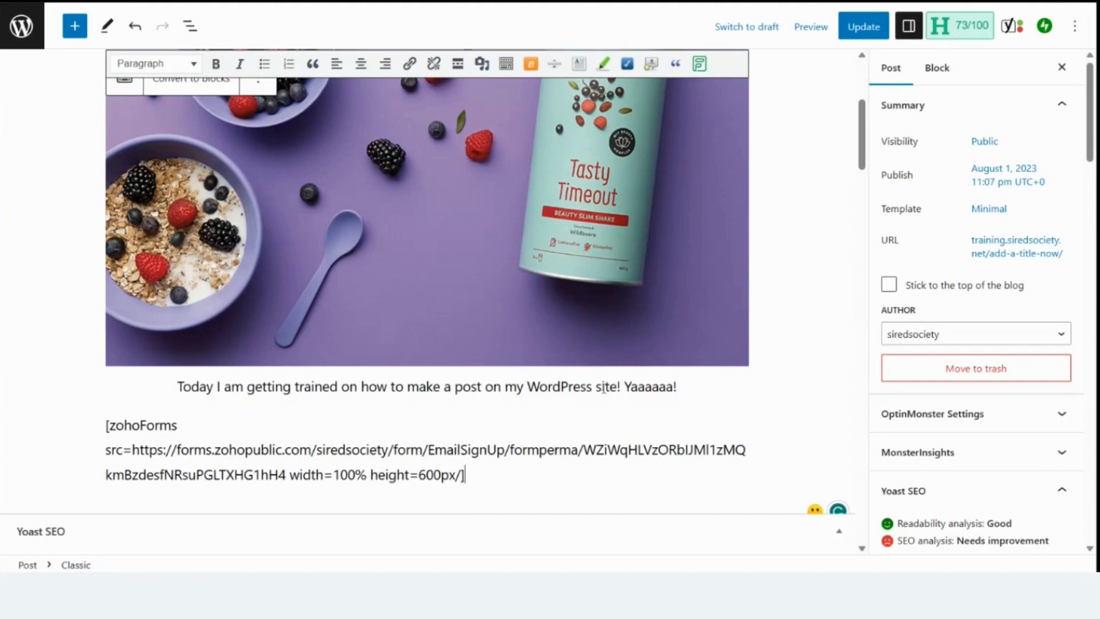
scroll(571, 417, "down", 2)
scroll(572, 417, "up", 2)
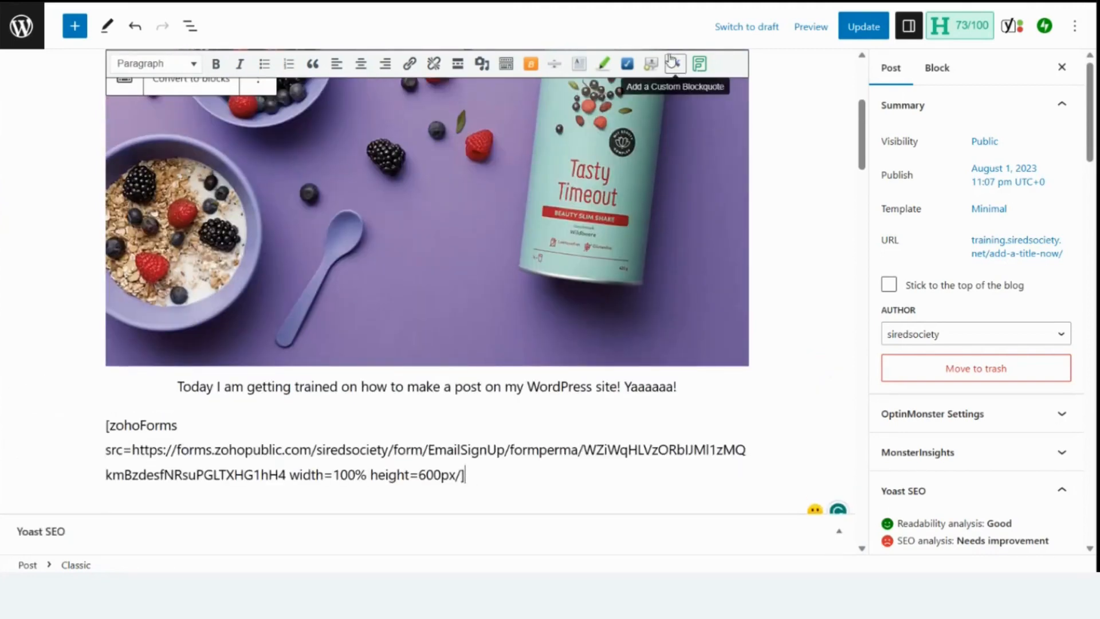
left_click(856, 26)
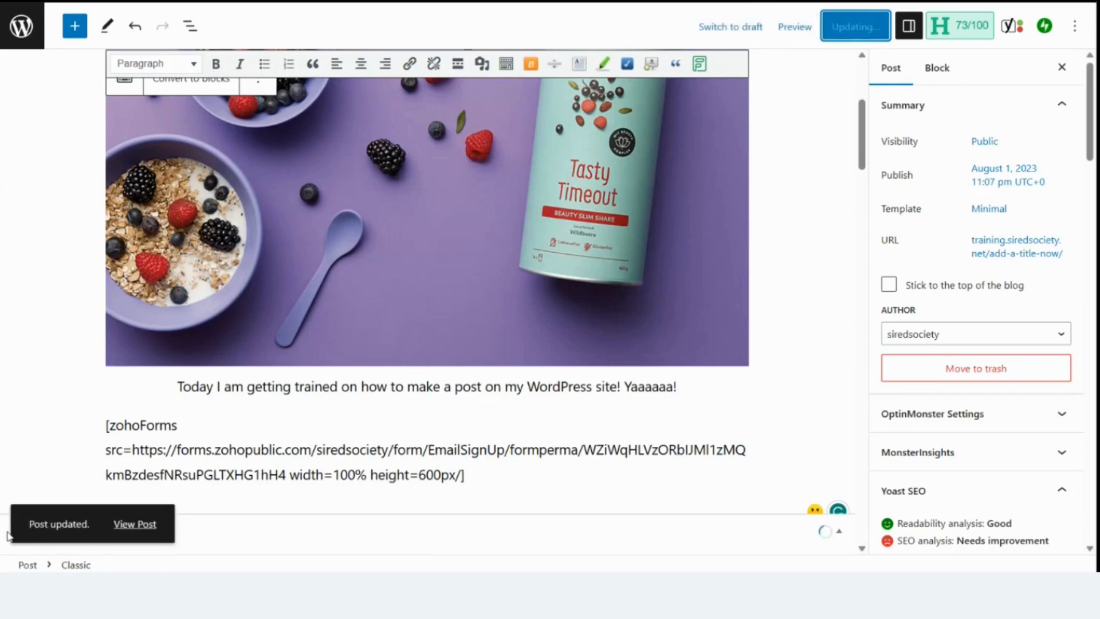
View the updated post on the live site and examine the embedded Email Sign Up form and the content around it
left_click(122, 530)
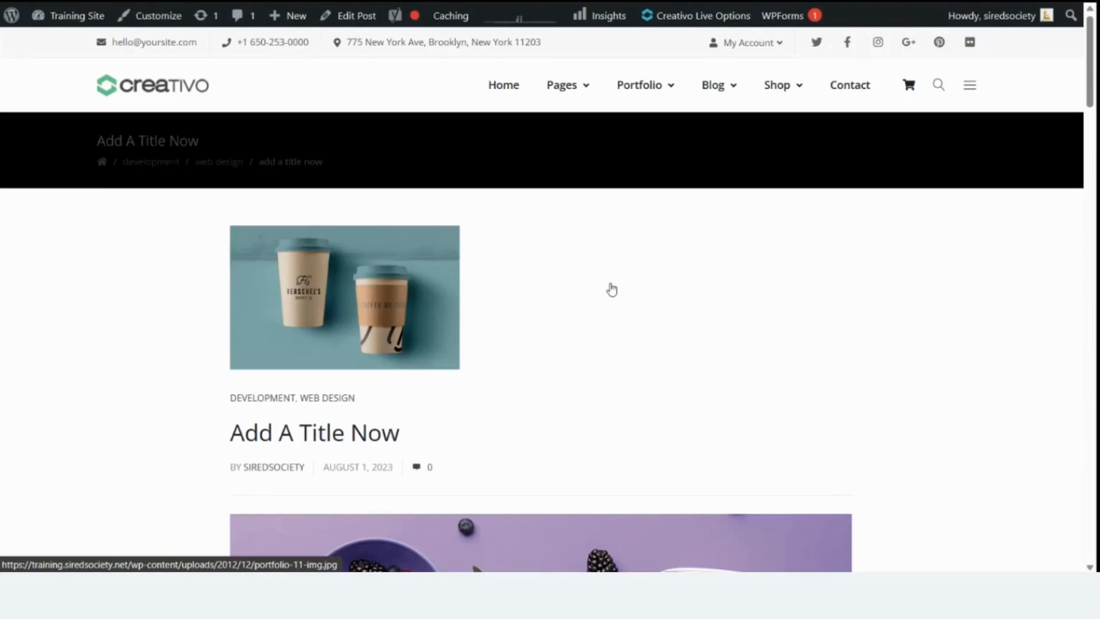
scroll(612, 290, "down", 10)
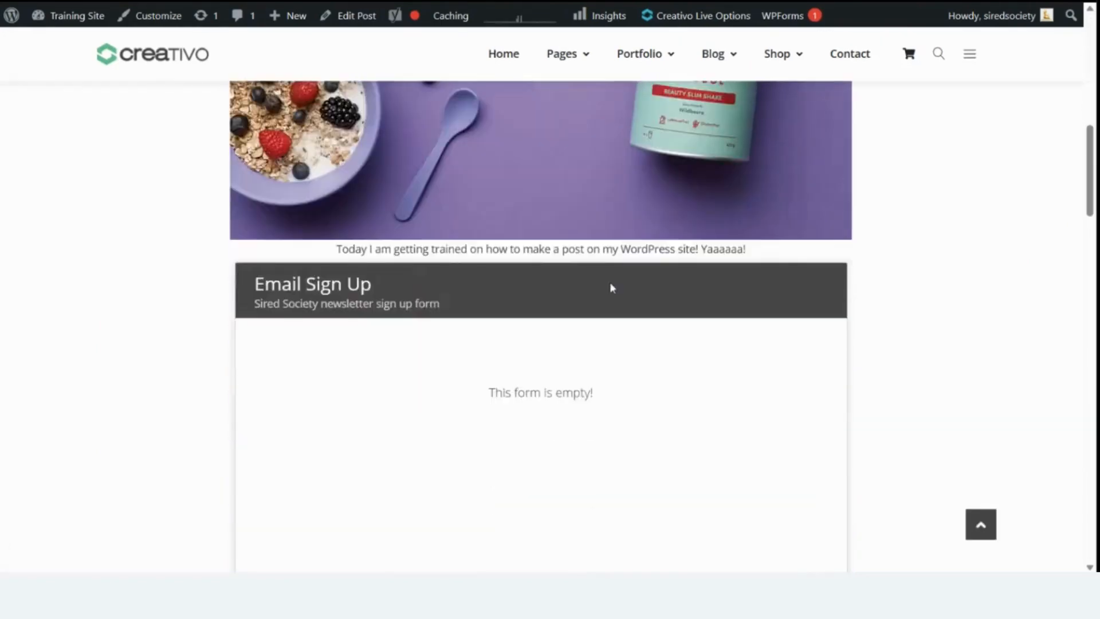
scroll(610, 287, "down", 5)
scroll(612, 288, "up", 4)
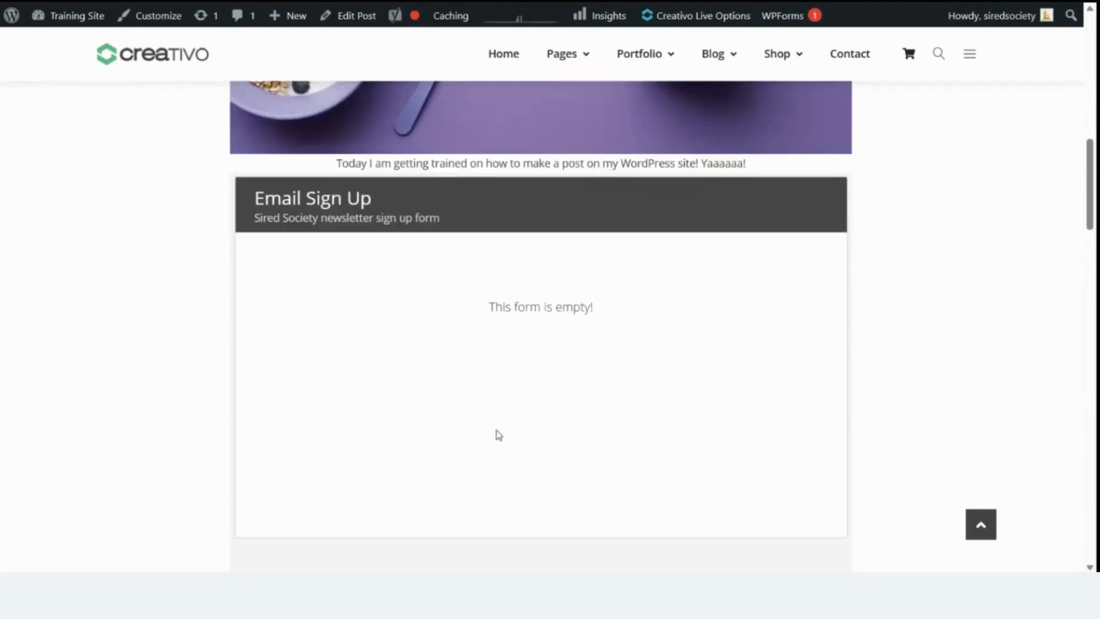
scroll(501, 411, "down", 3)
scroll(501, 412, "up", 3)
scroll(667, 316, "down", 3)
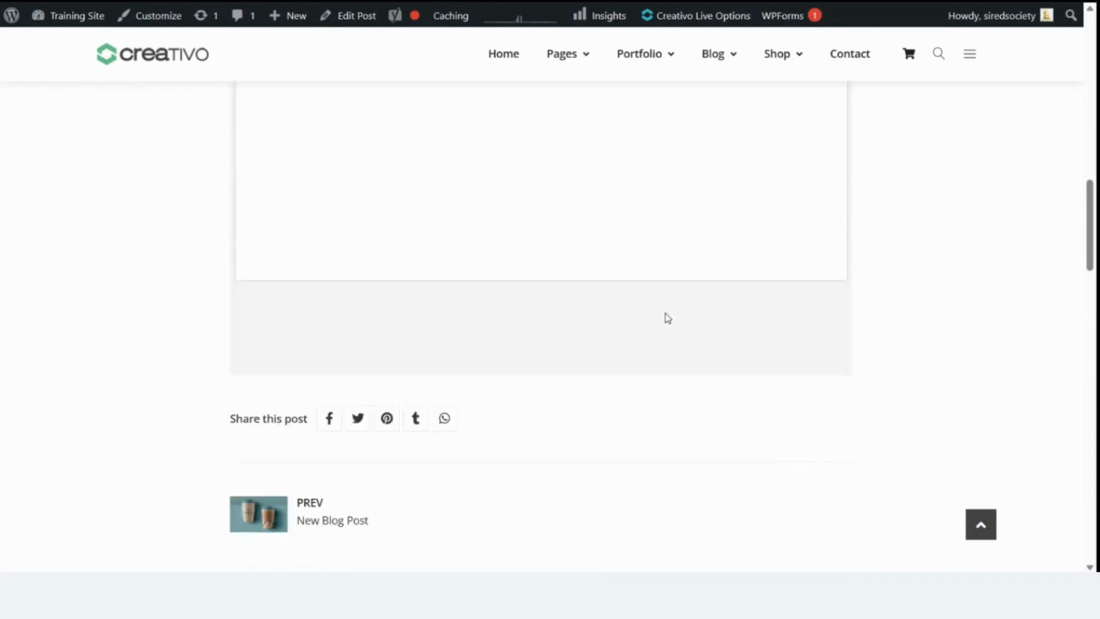
scroll(667, 316, "down", 3)
scroll(668, 317, "down", 3)
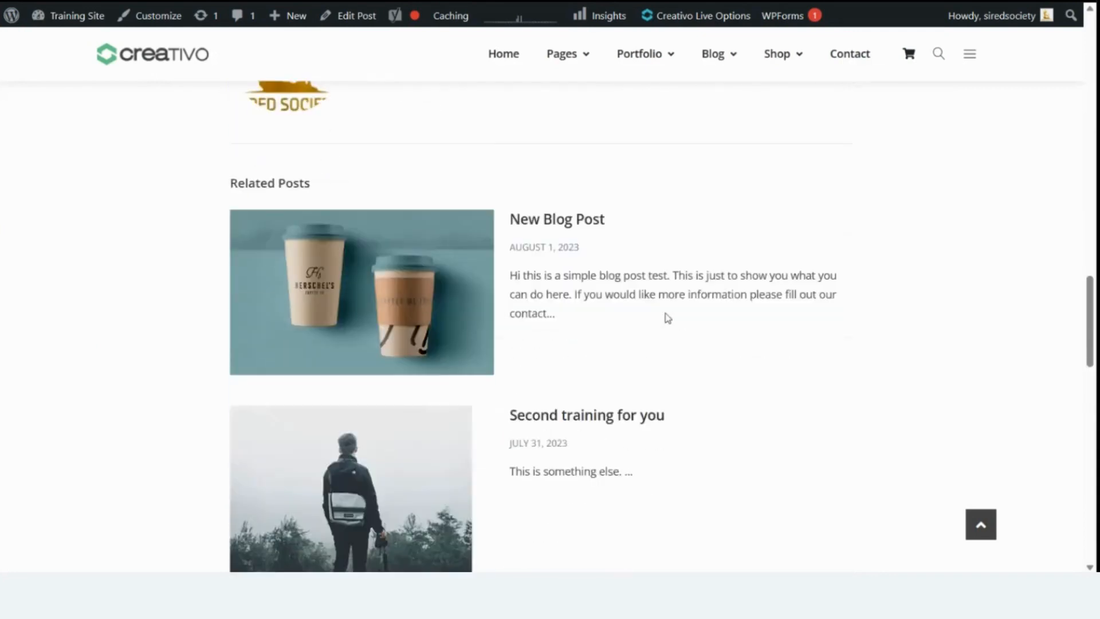
scroll(667, 317, "up", 10)
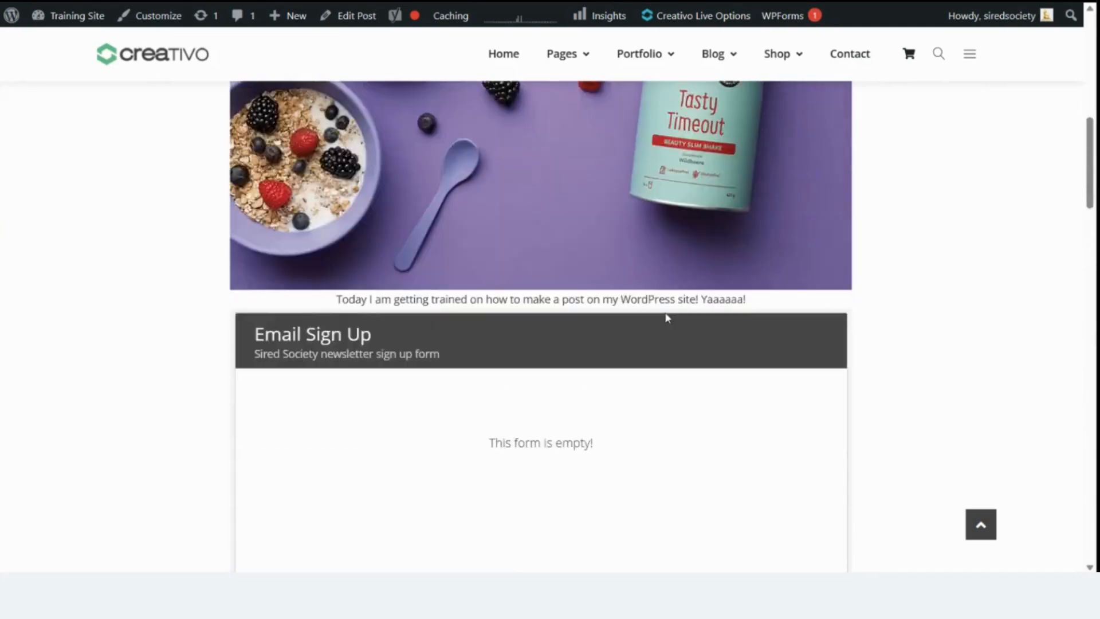
scroll(667, 317, "up", 8)
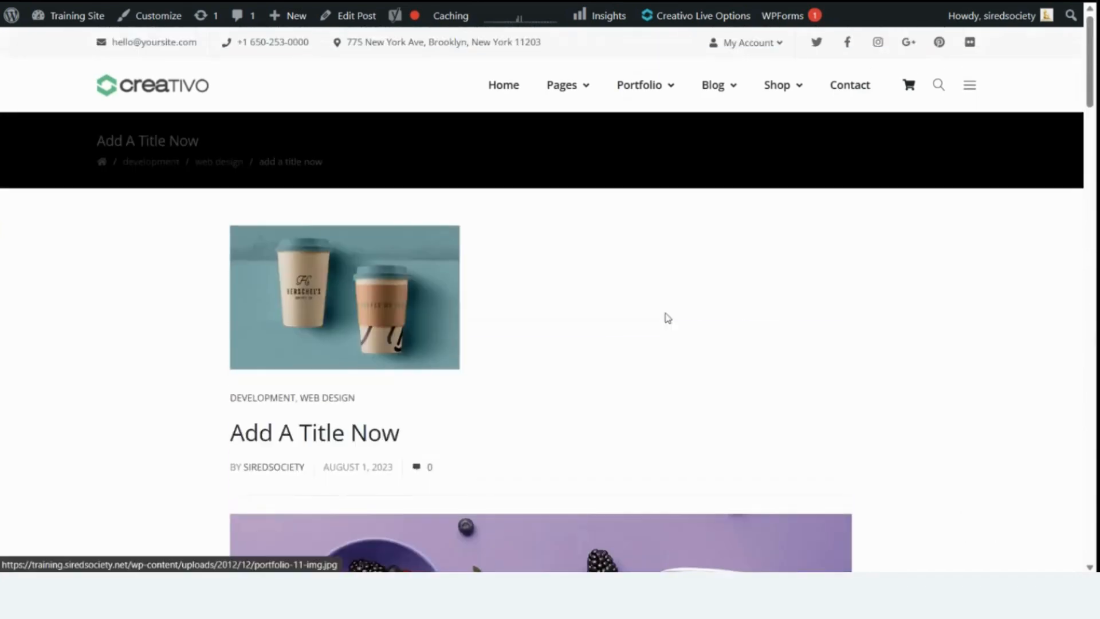
scroll(658, 410, "down", 6)
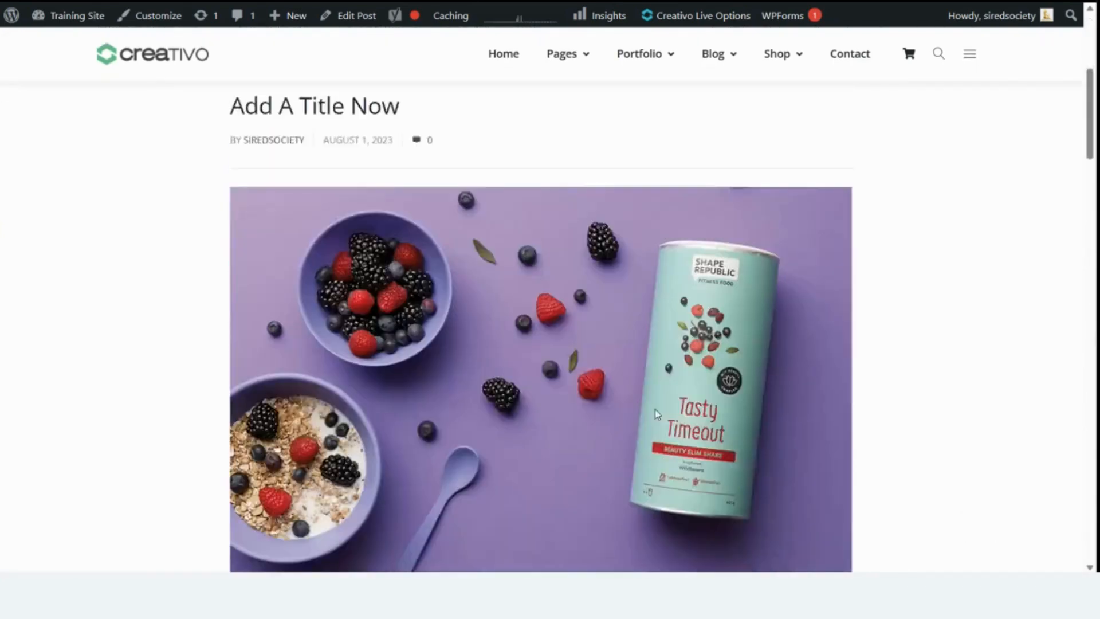
scroll(655, 408, "up", 6)
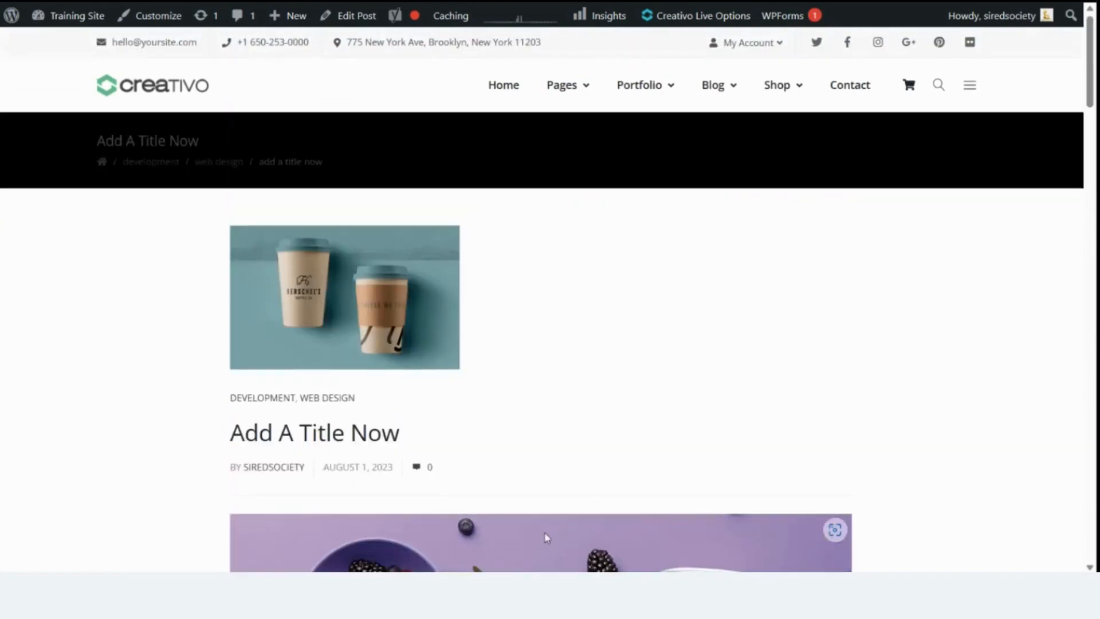
scroll(776, 455, "down", 4)
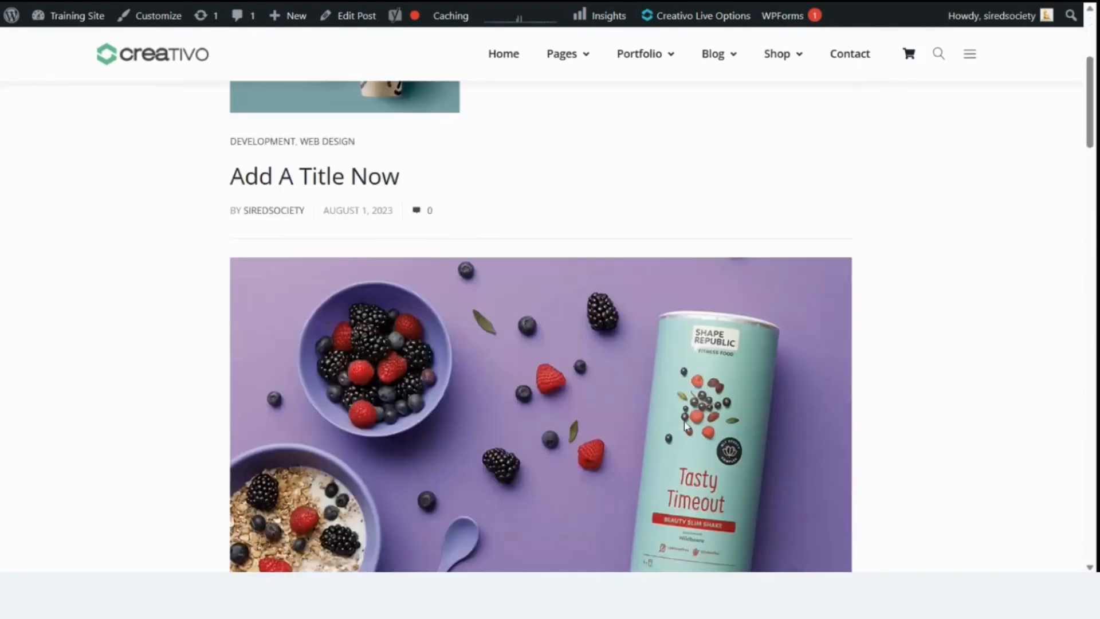
scroll(854, 481, "up", 3)
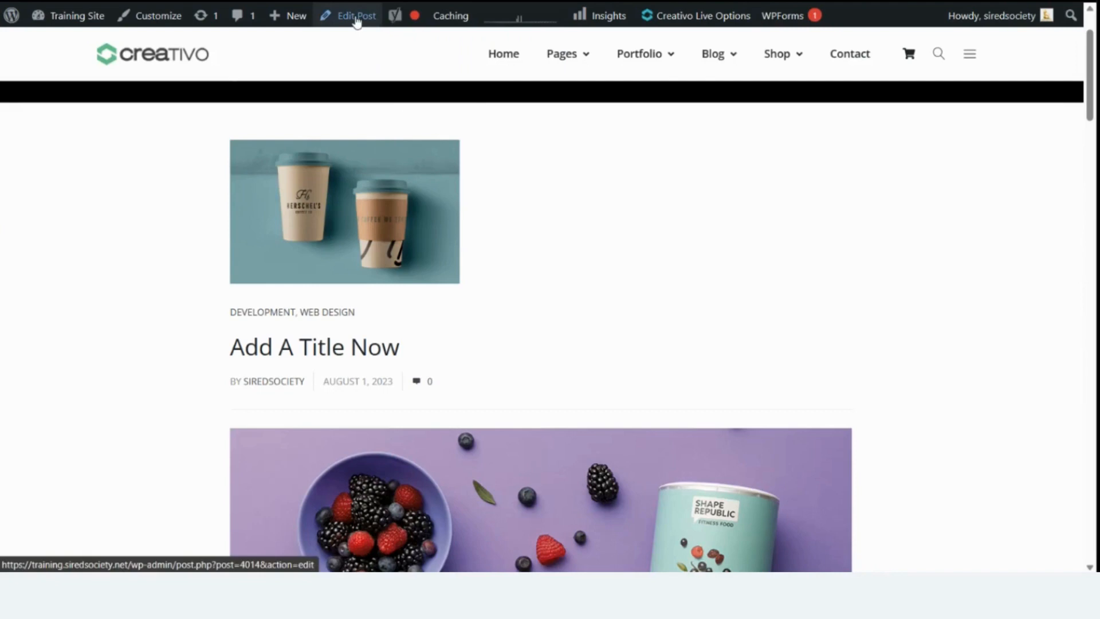
Reopen the post for editing and delete the Email Sign Up form's zohoForms shortcode below the sentence
left_click(356, 18)
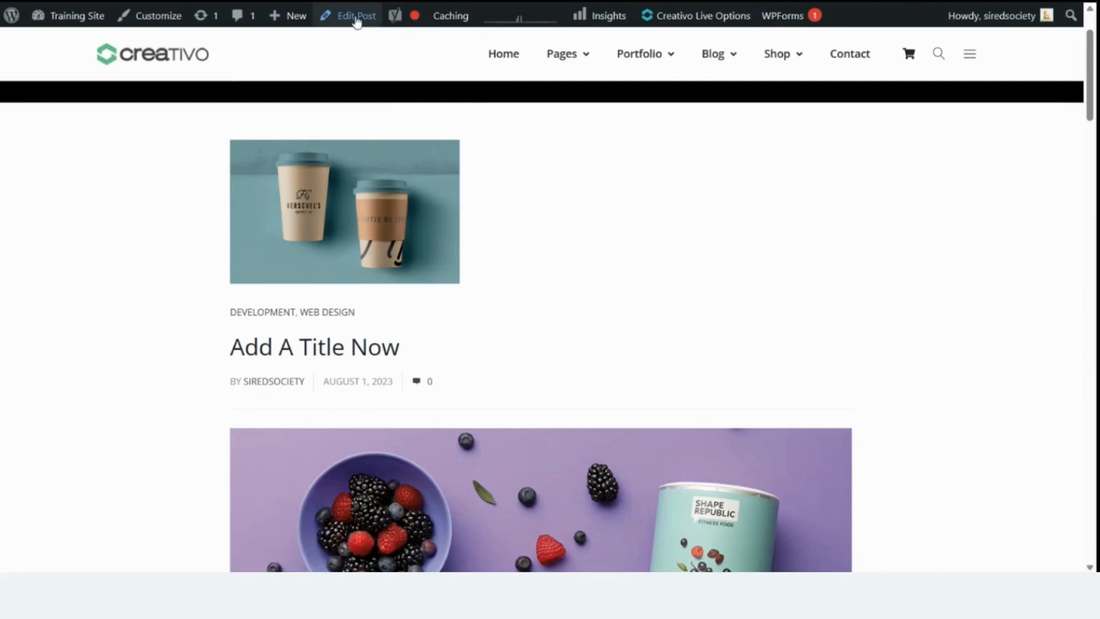
left_click(356, 17)
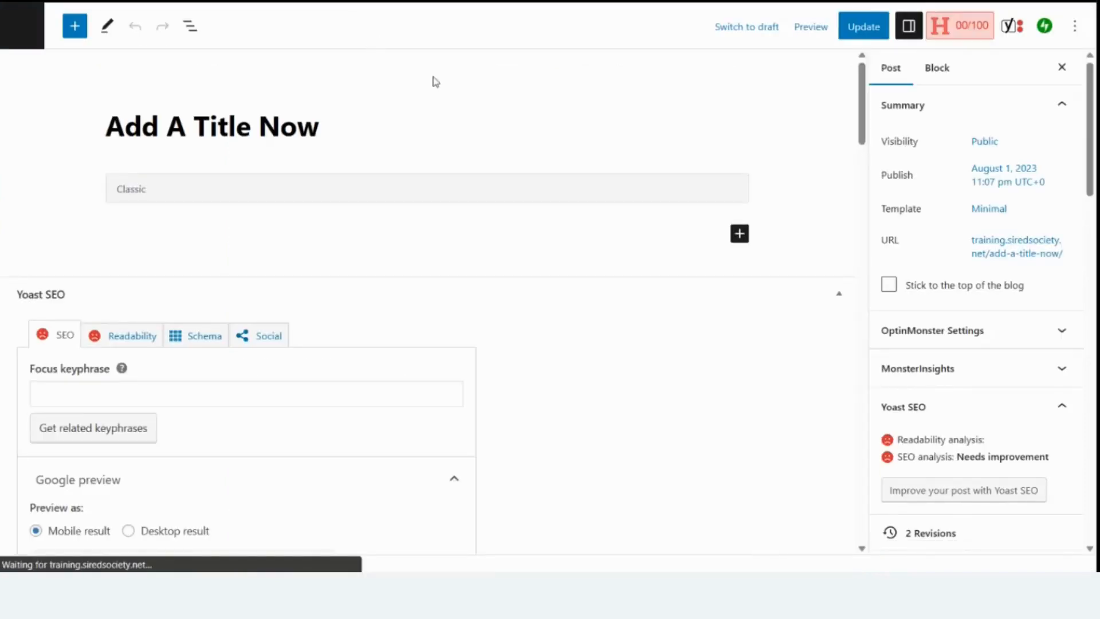
scroll(435, 80, "down", 5)
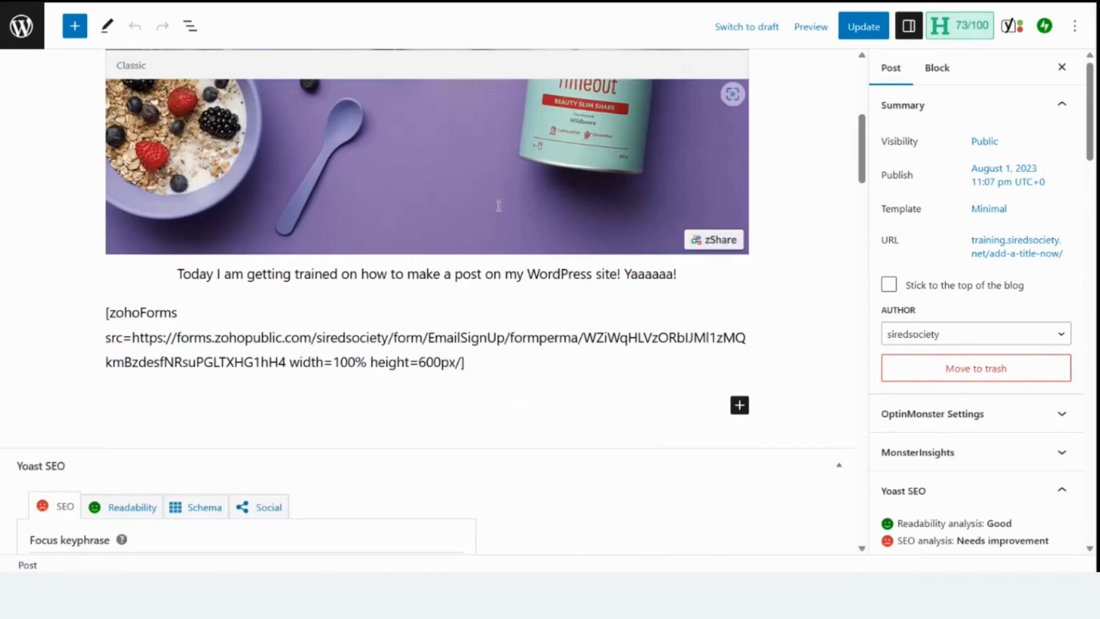
left_click(485, 365)
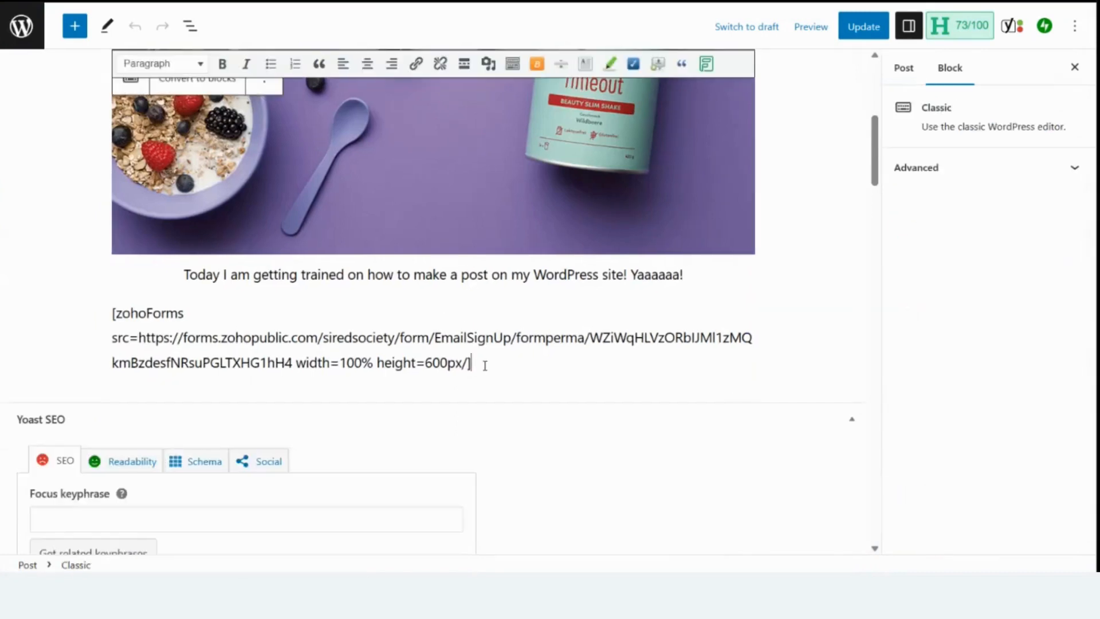
left_click_drag(484, 365, 105, 303)
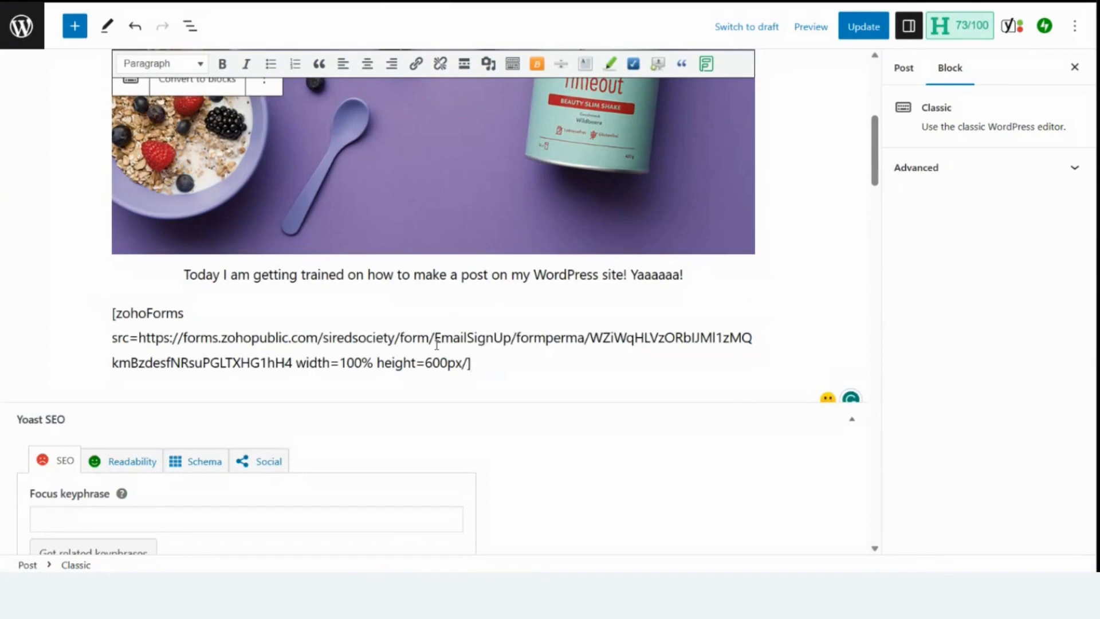
left_click_drag(160, 329, 113, 316)
key("BackSpace")
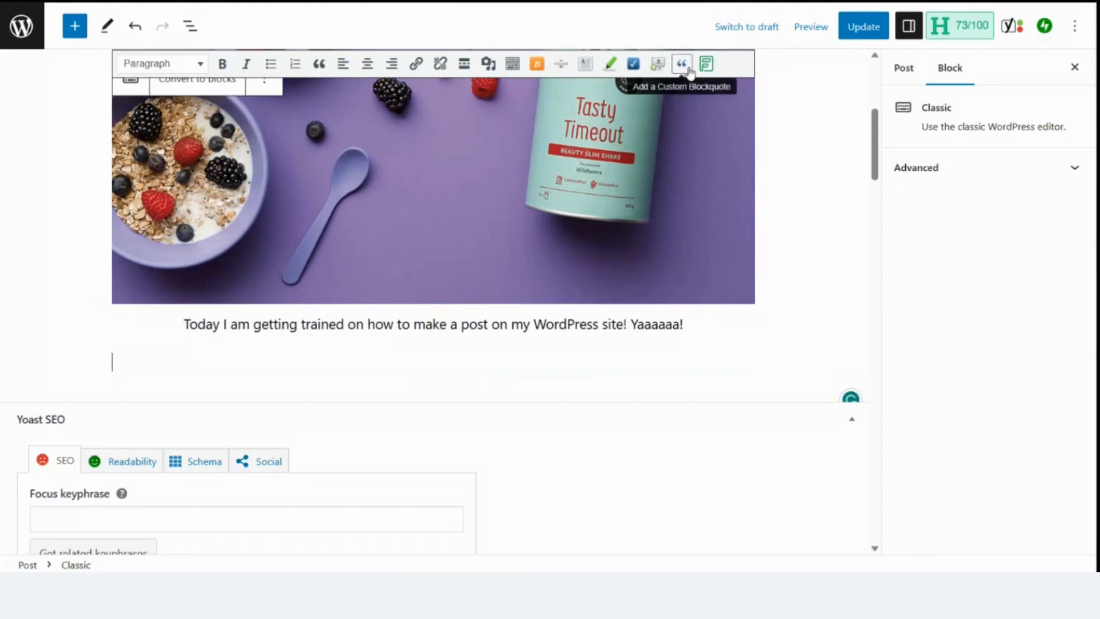
Start a new Zoho form insertion on the empty line and connect to the zoho.com account domain
left_click(707, 64)
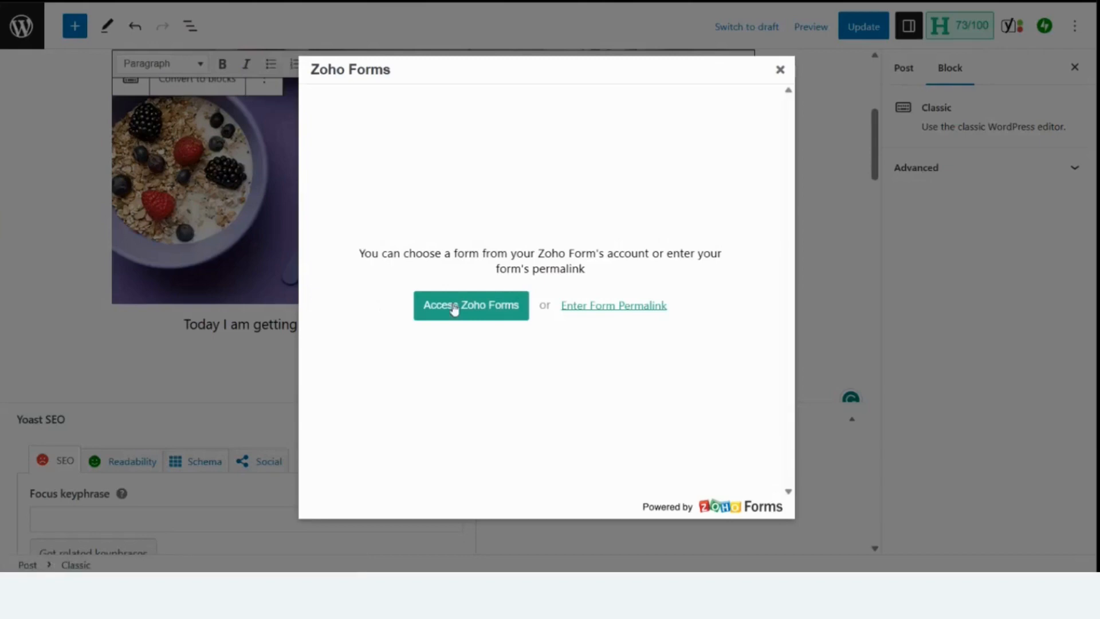
left_click(456, 308)
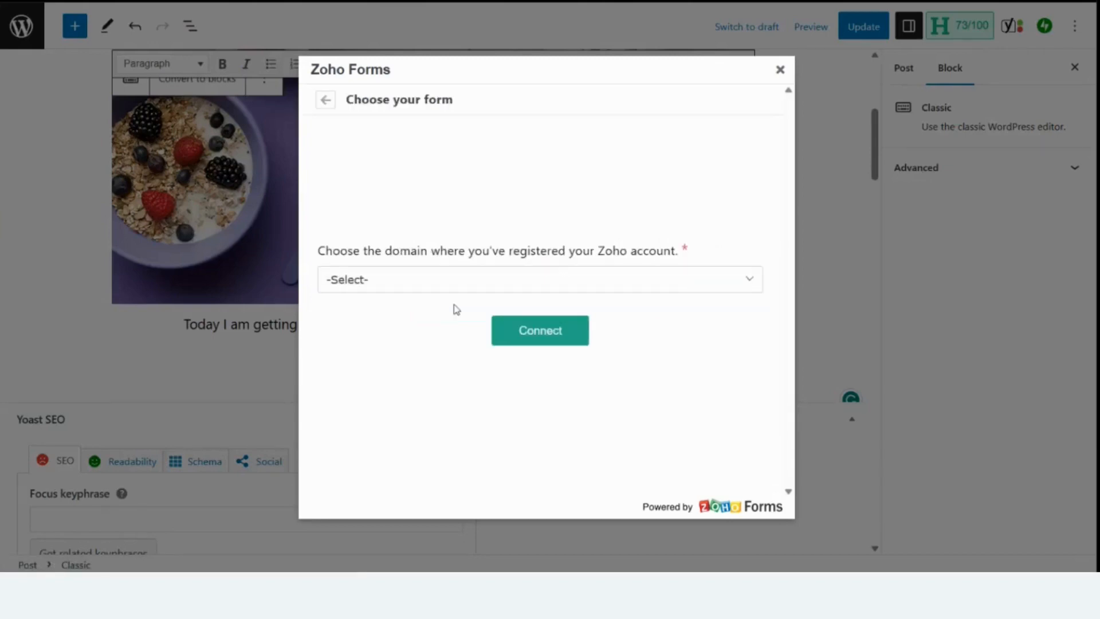
left_click(531, 285)
left_click(369, 317)
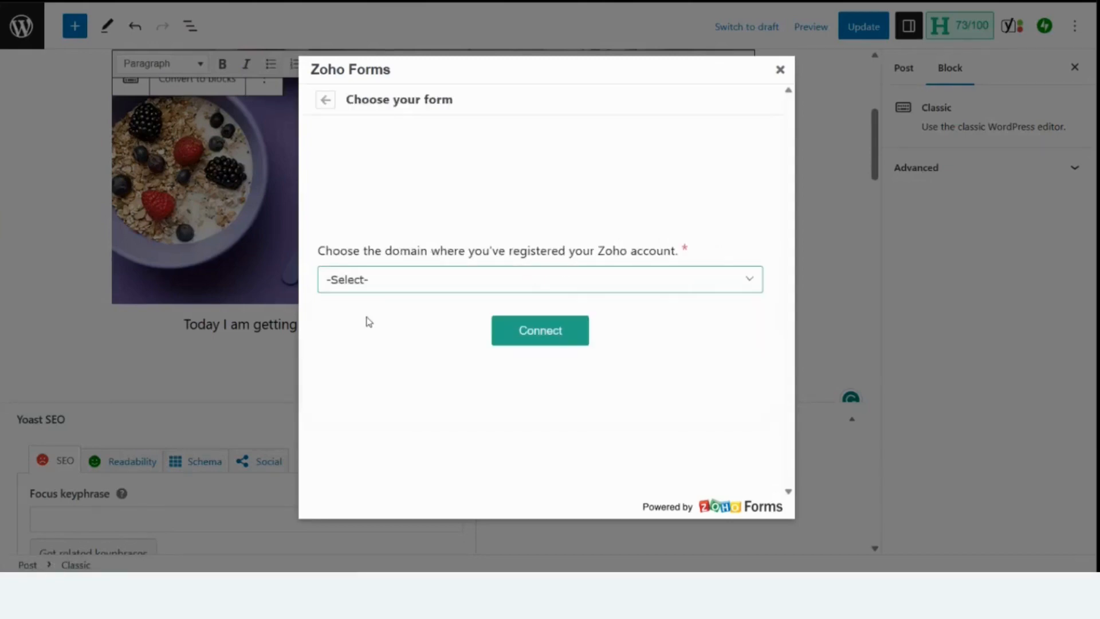
left_click(551, 339)
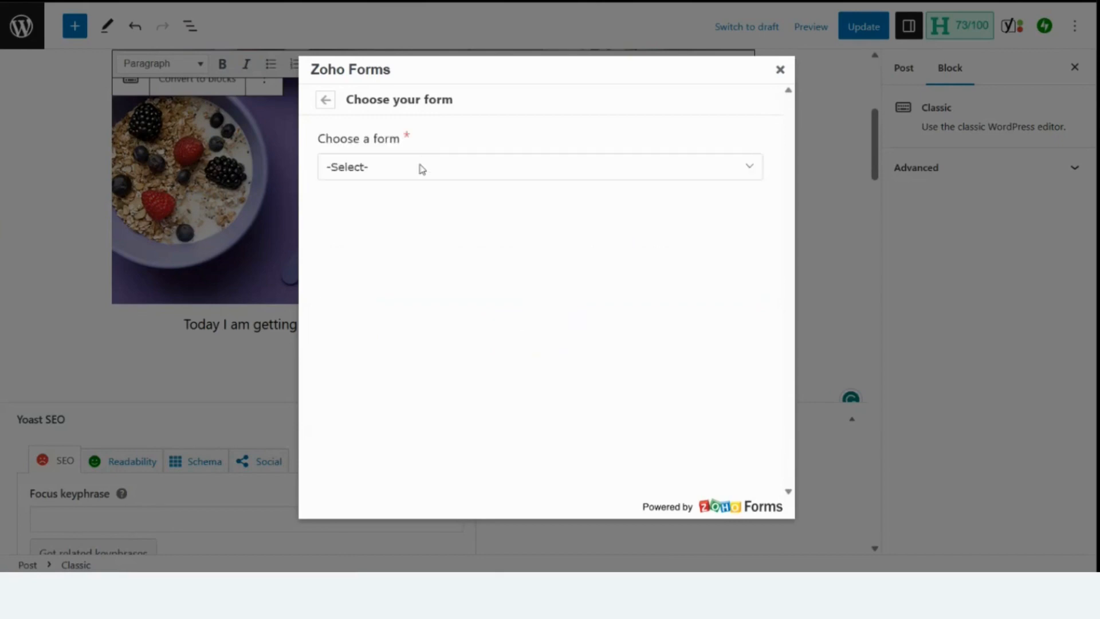
Embed the Contact Us form in the post as an Iframe at 100% width and 600px height
left_click(421, 167)
key("Down")
key("Down")
key("Down")
key("Down")
key("Down")
key("Down")
key("Down")
key("Down")
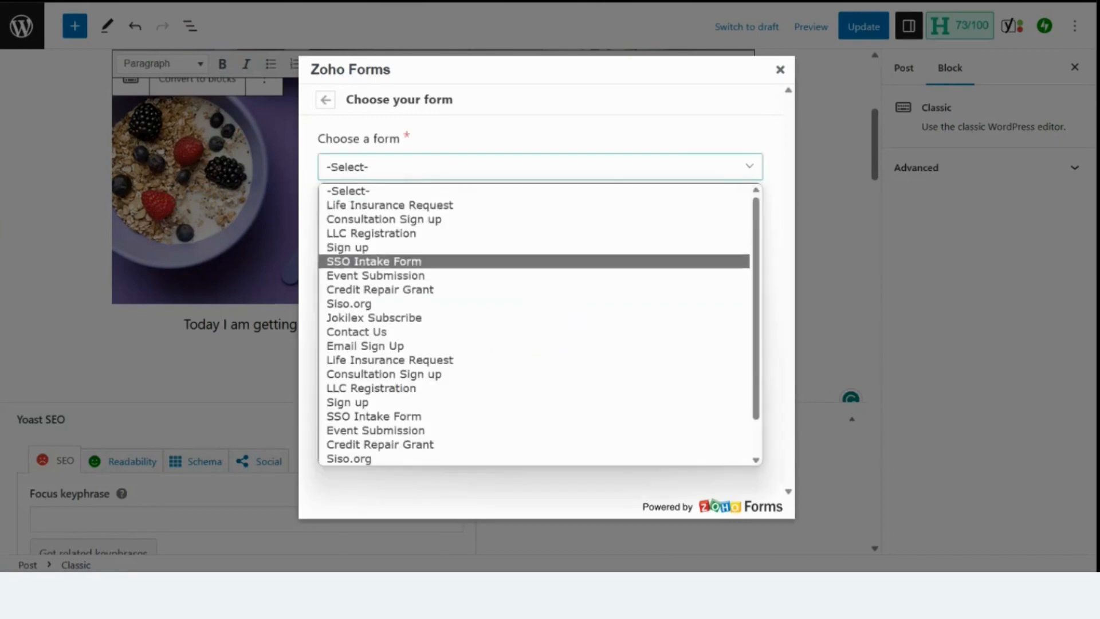
key("Down")
key("Down")
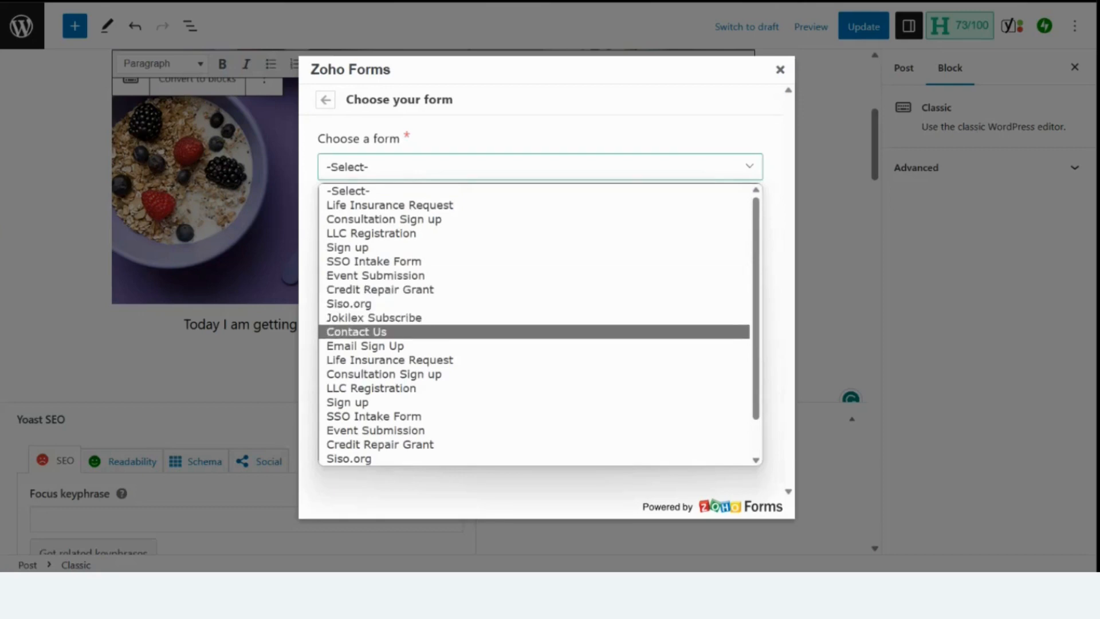
key("Return")
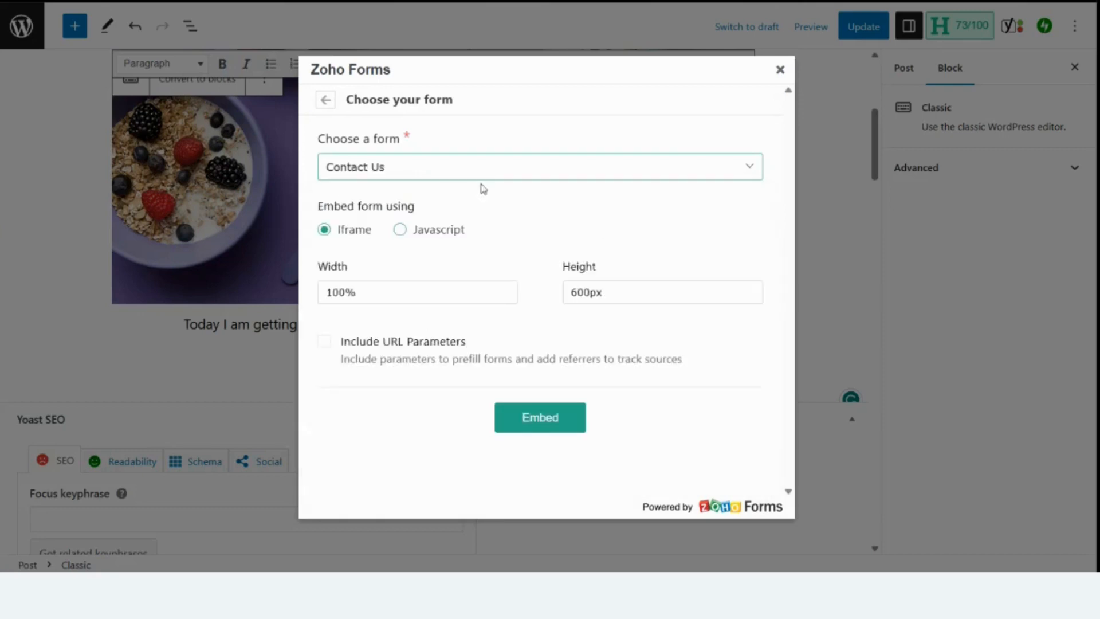
left_click(540, 418)
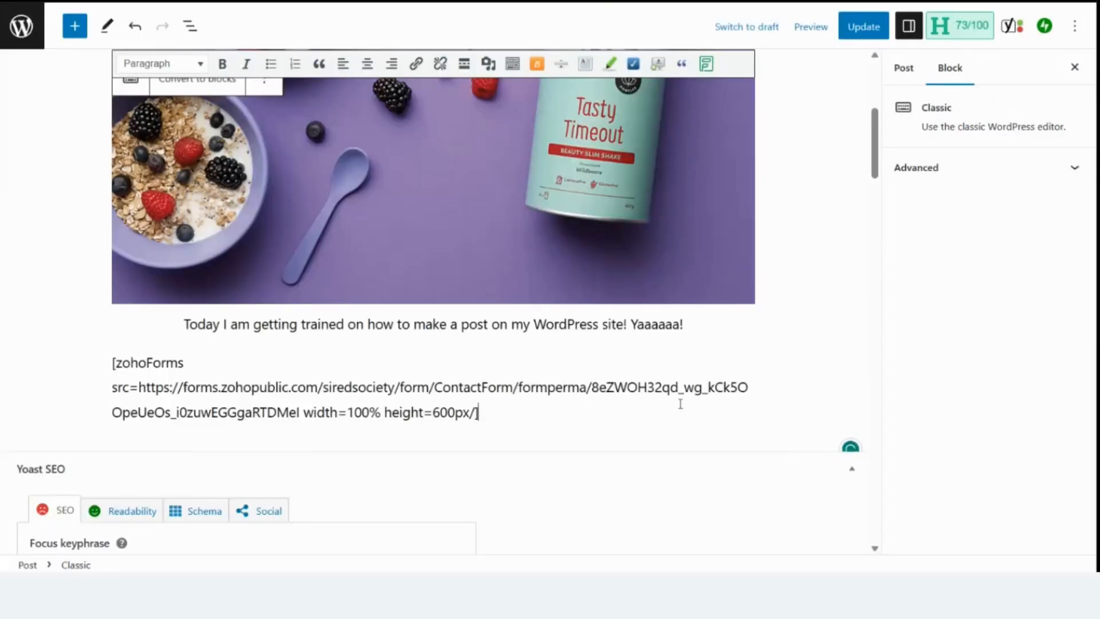
Change the post's template to Manhattan and update the published post
scroll(807, 395, "up", 4)
scroll(805, 391, "up", 2)
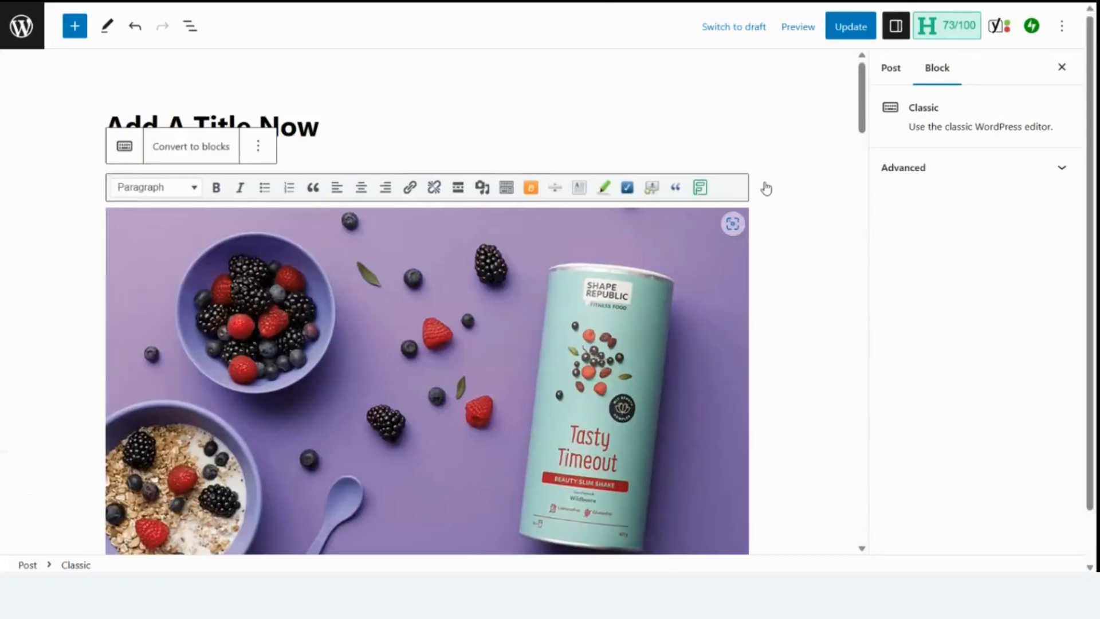
scroll(459, 277, "down", 5)
scroll(460, 277, "down", 4)
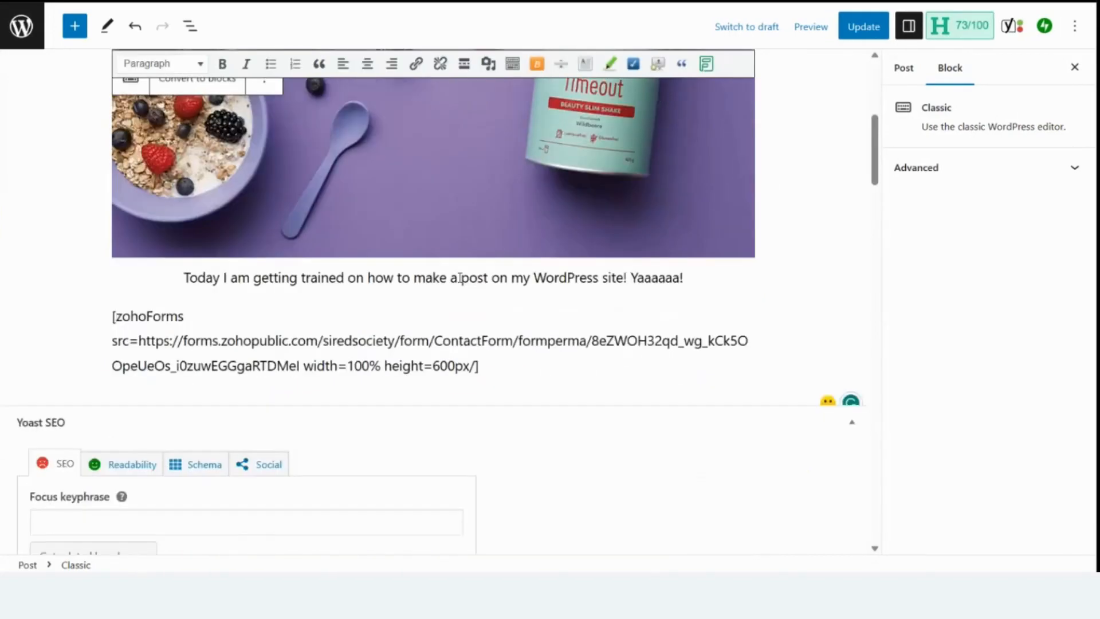
scroll(459, 282, "up", 8)
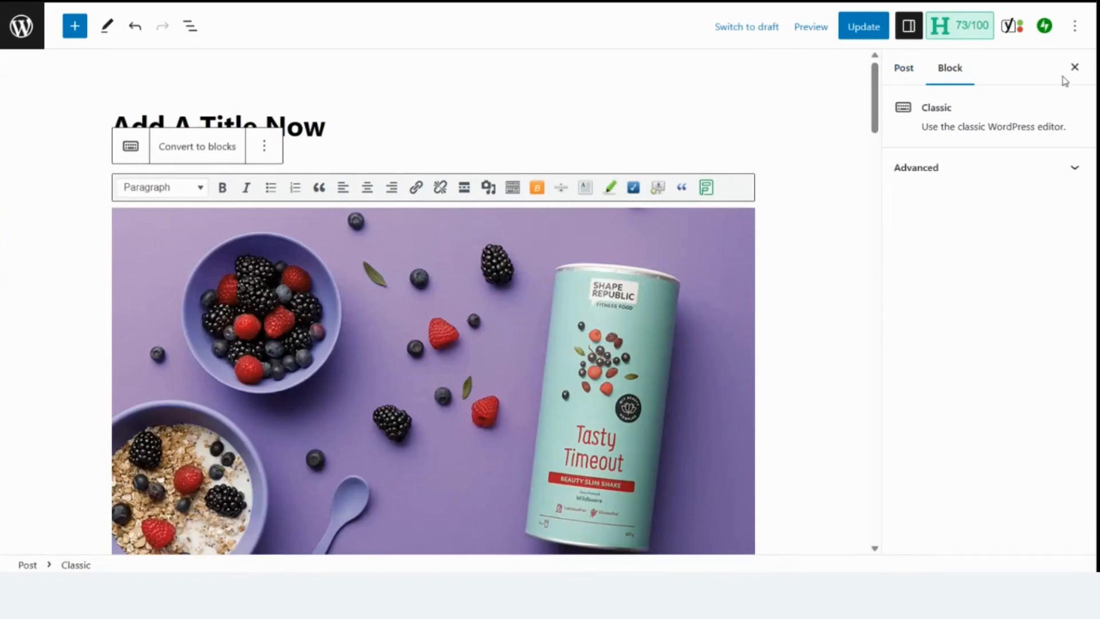
left_click(904, 69)
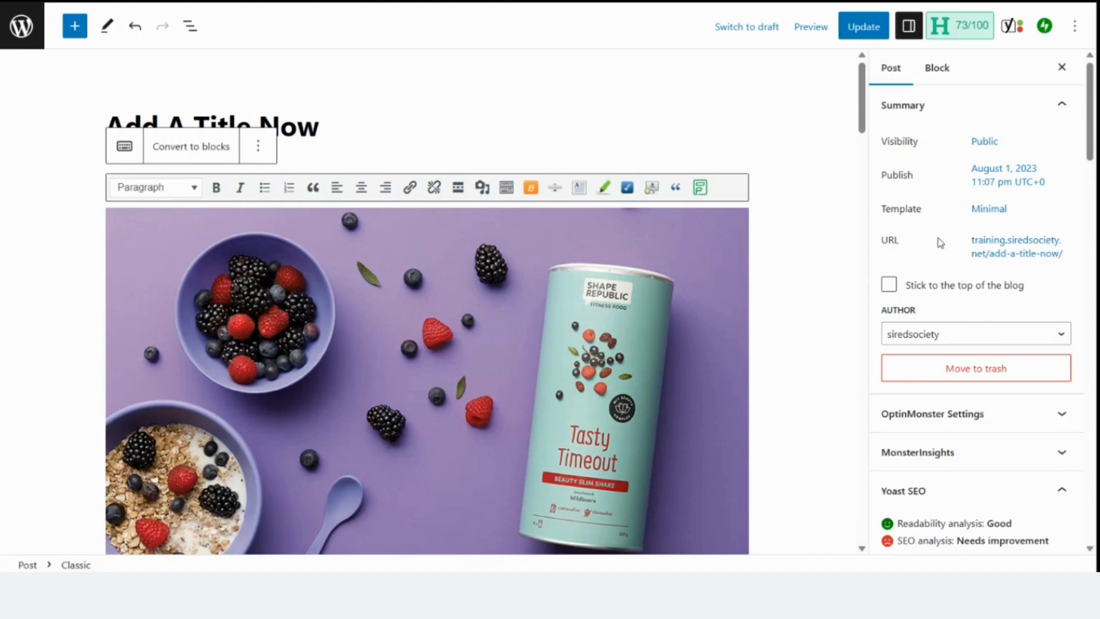
left_click(994, 215)
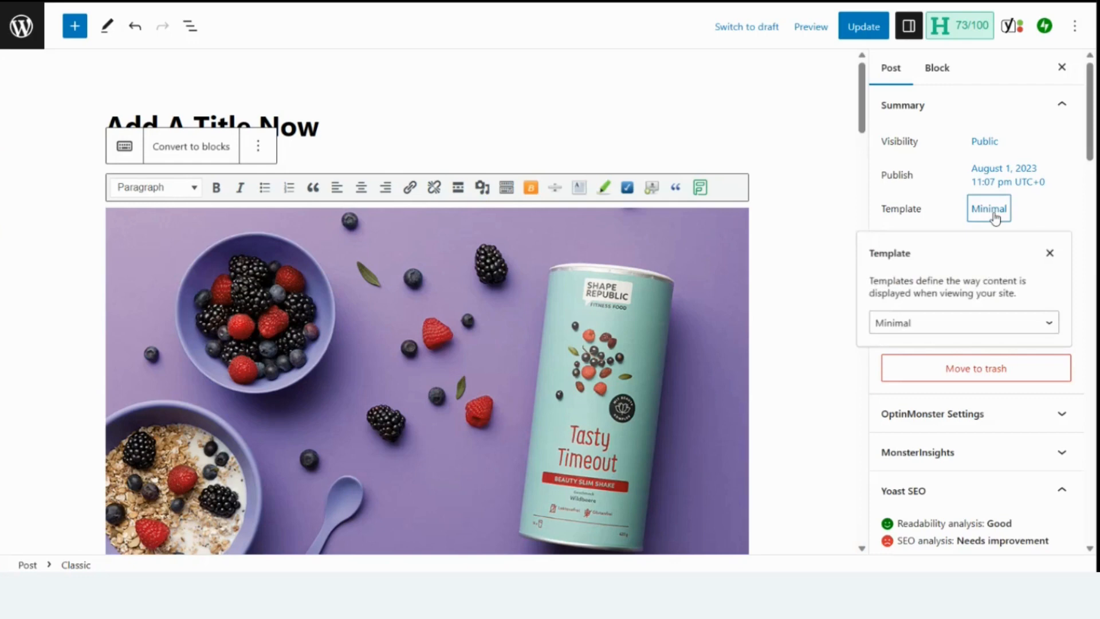
left_click(927, 326)
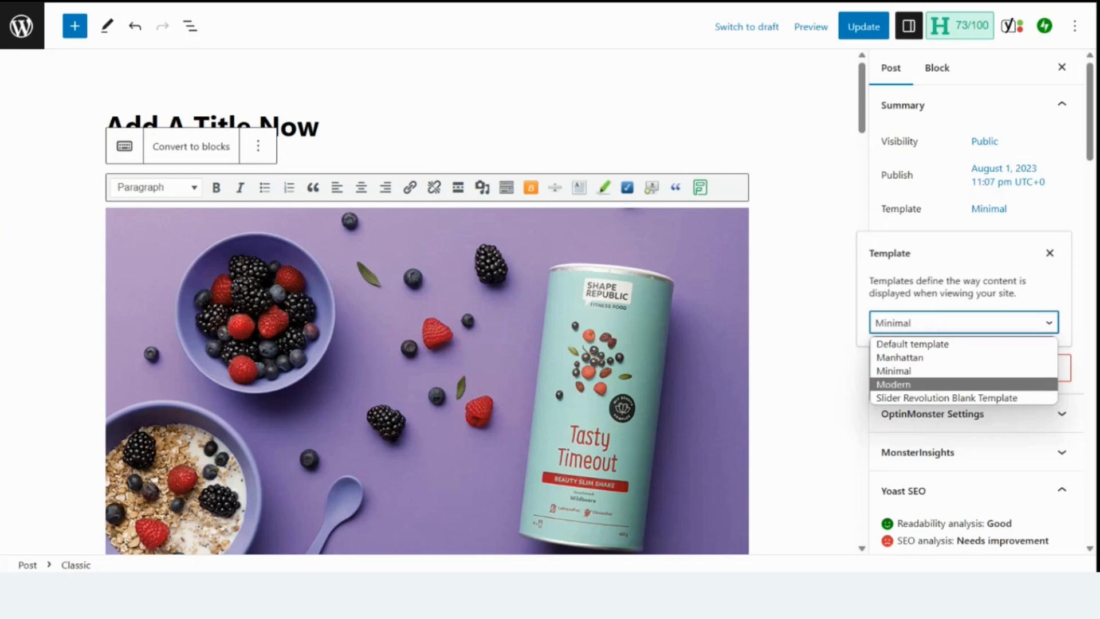
left_click(910, 357)
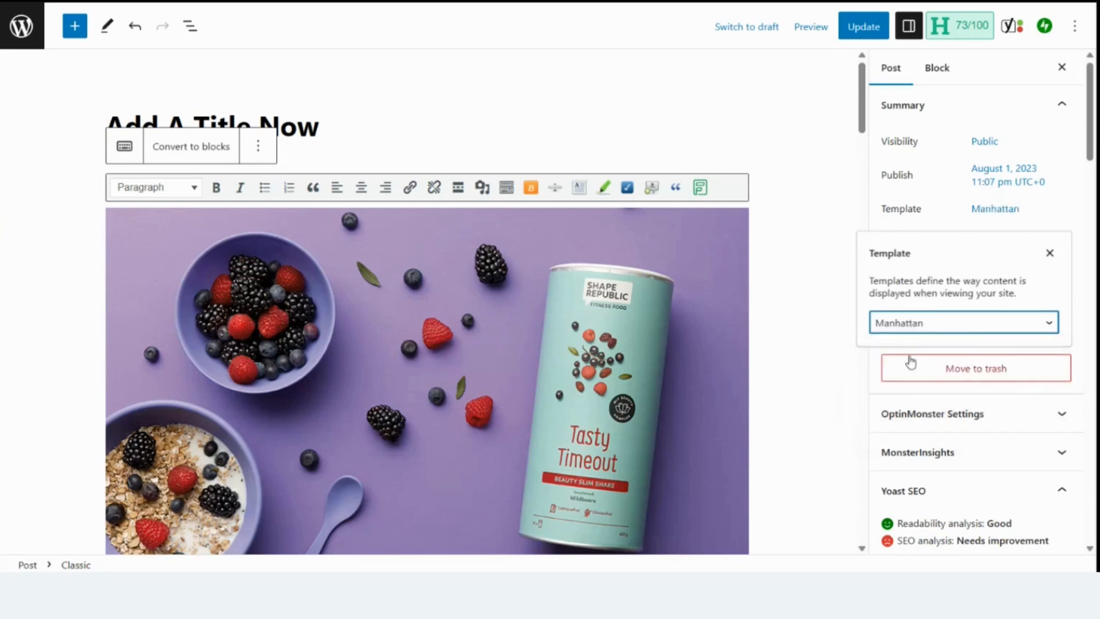
left_click(863, 30)
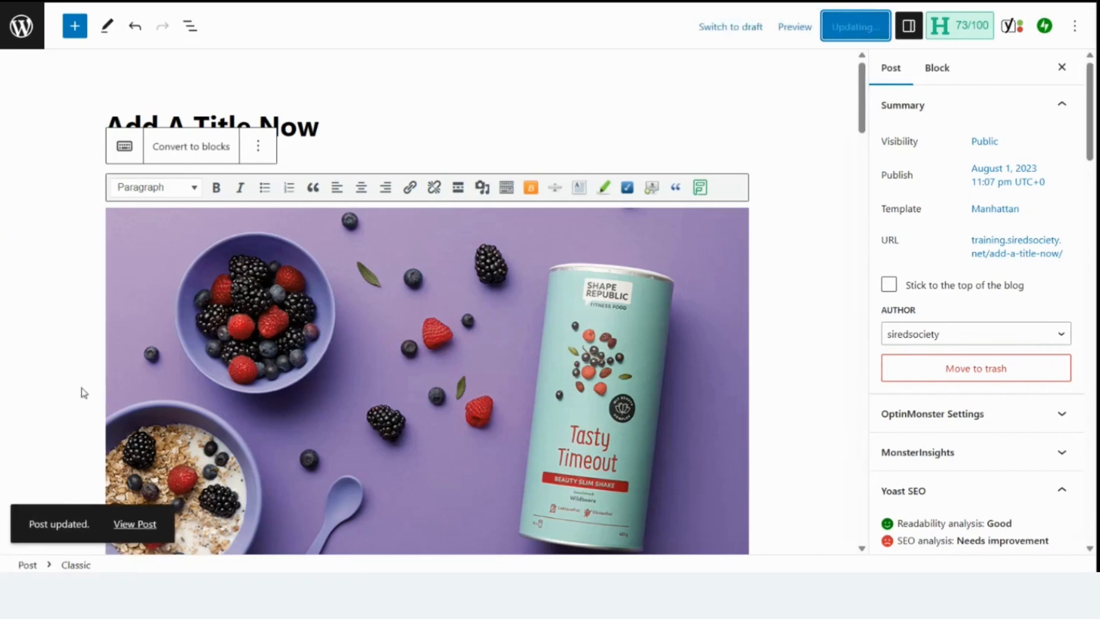
View the updated post on the live site and examine its header, images and sidebar sections
left_click(133, 527)
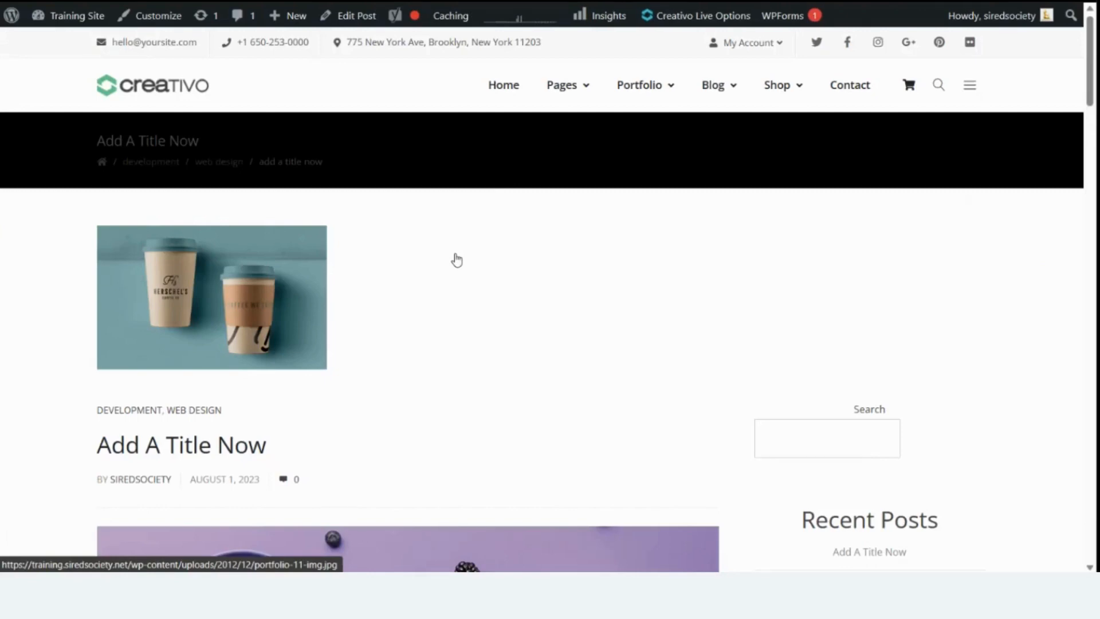
scroll(457, 260, "down", 5)
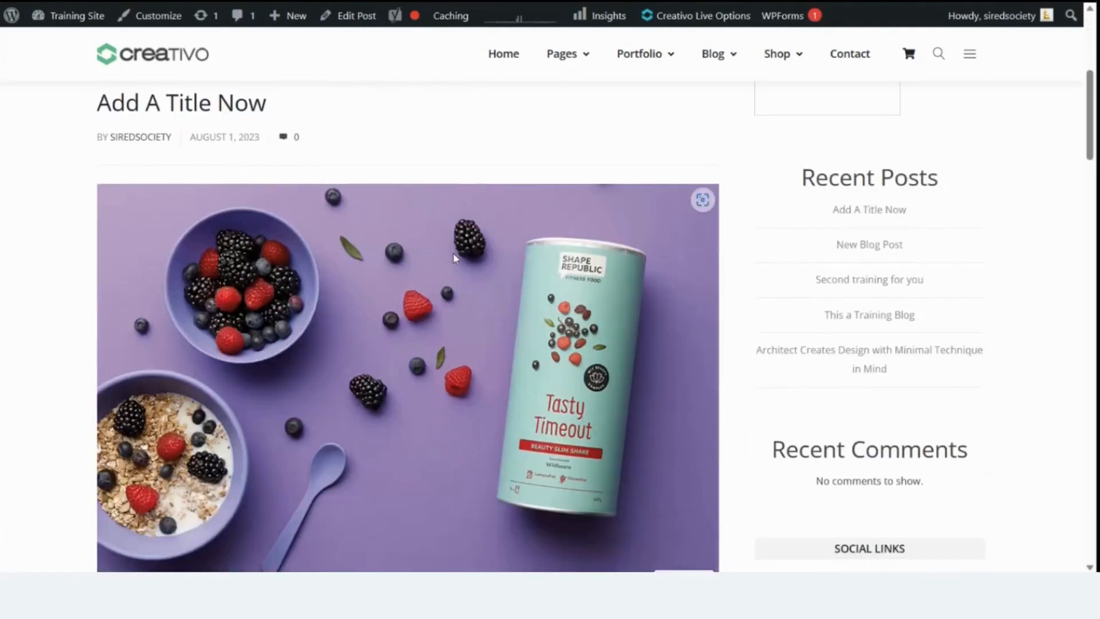
scroll(454, 258, "up", 2)
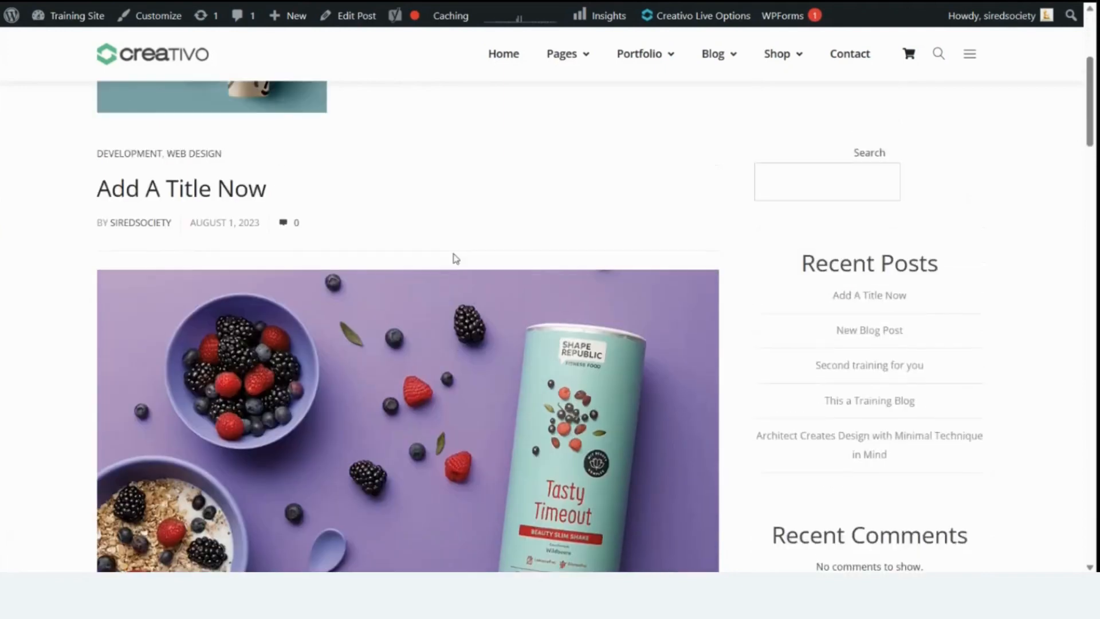
scroll(456, 259, "up", 3)
scroll(455, 260, "down", 6)
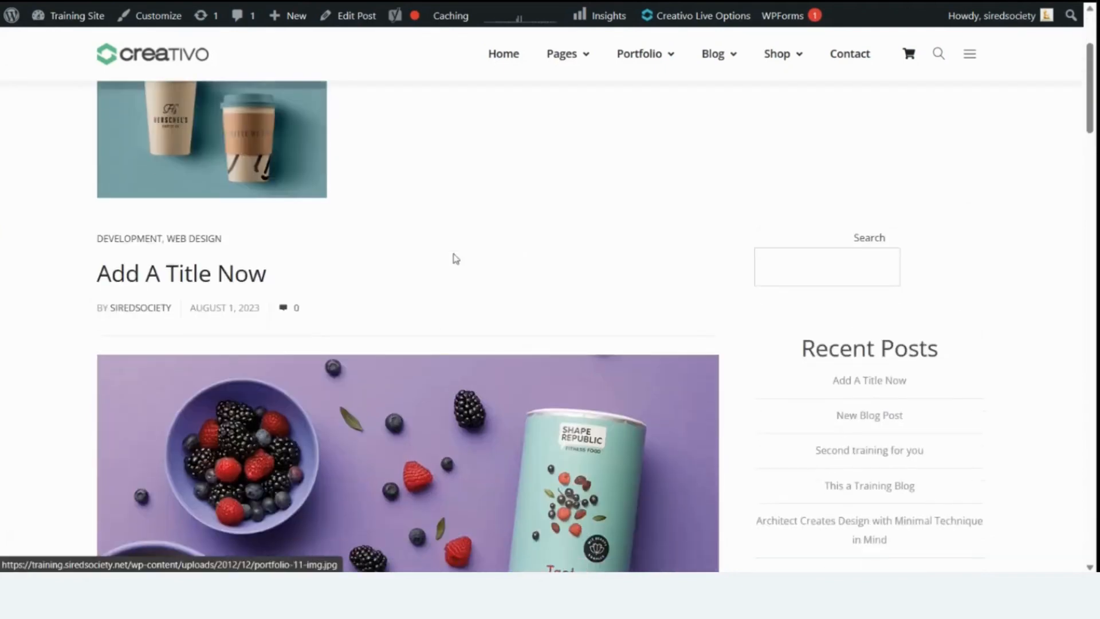
scroll(827, 333, "up", 3)
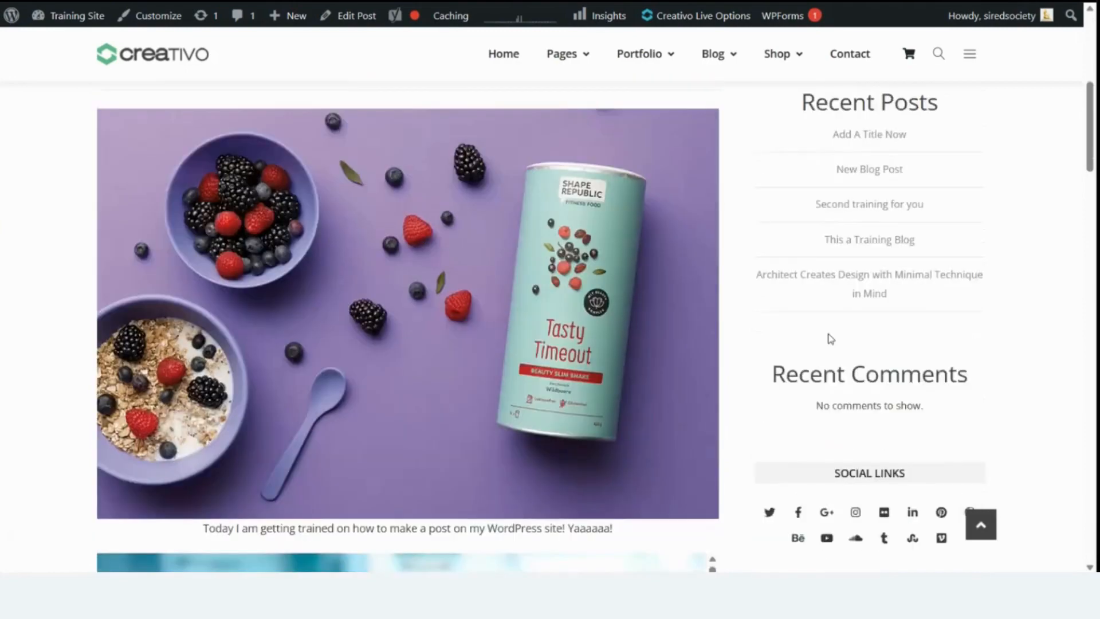
scroll(938, 370, "down", 4)
scroll(940, 378, "down", 1)
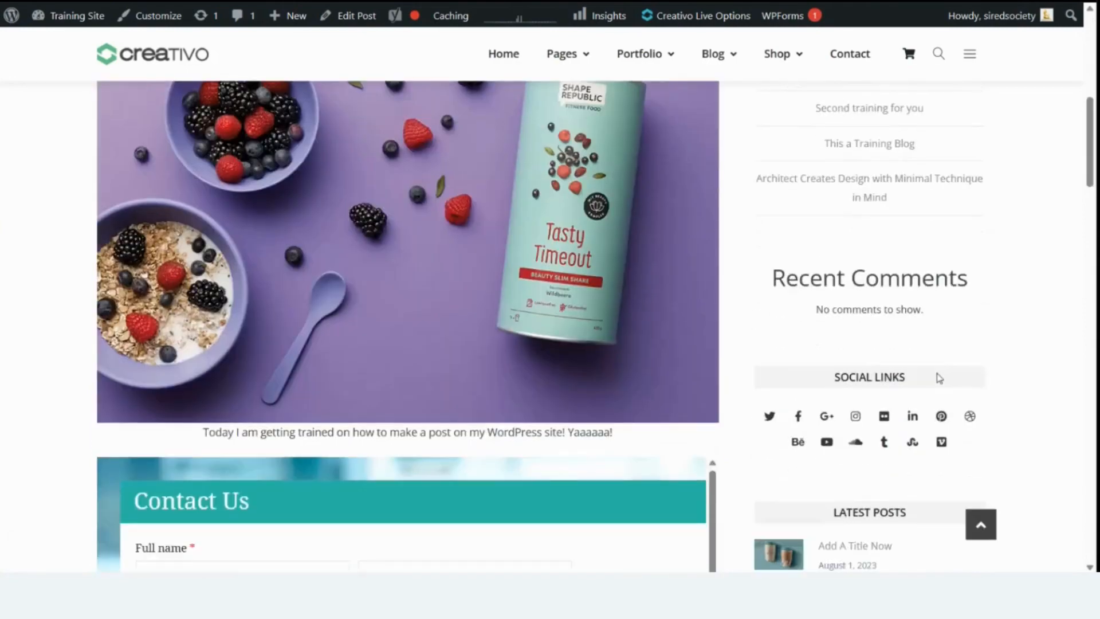
scroll(879, 326, "down", 3)
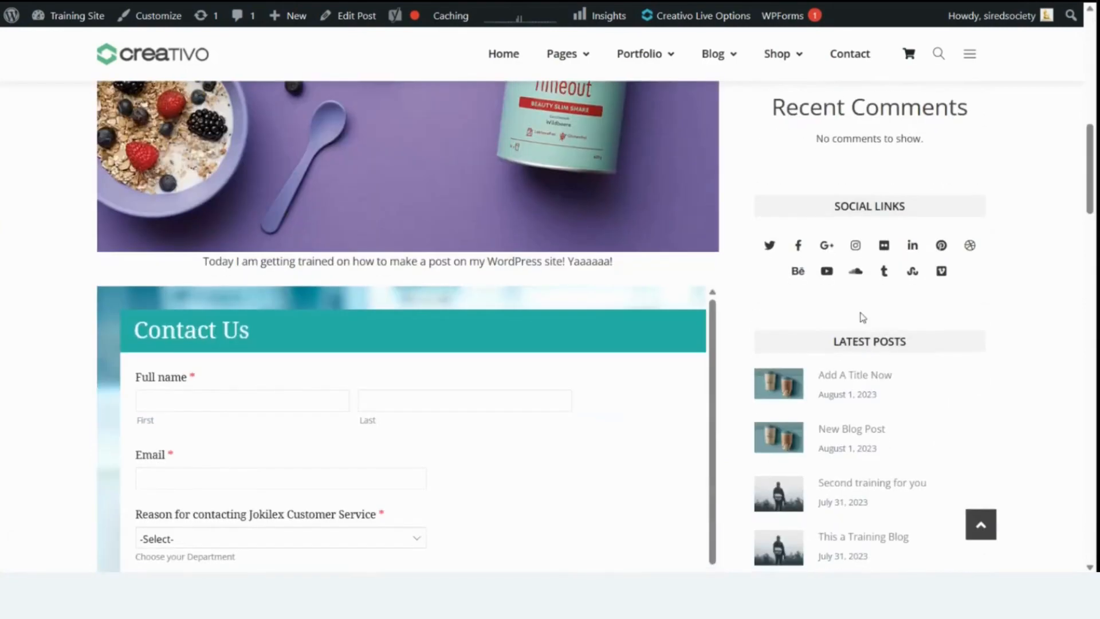
scroll(828, 318, "down", 3)
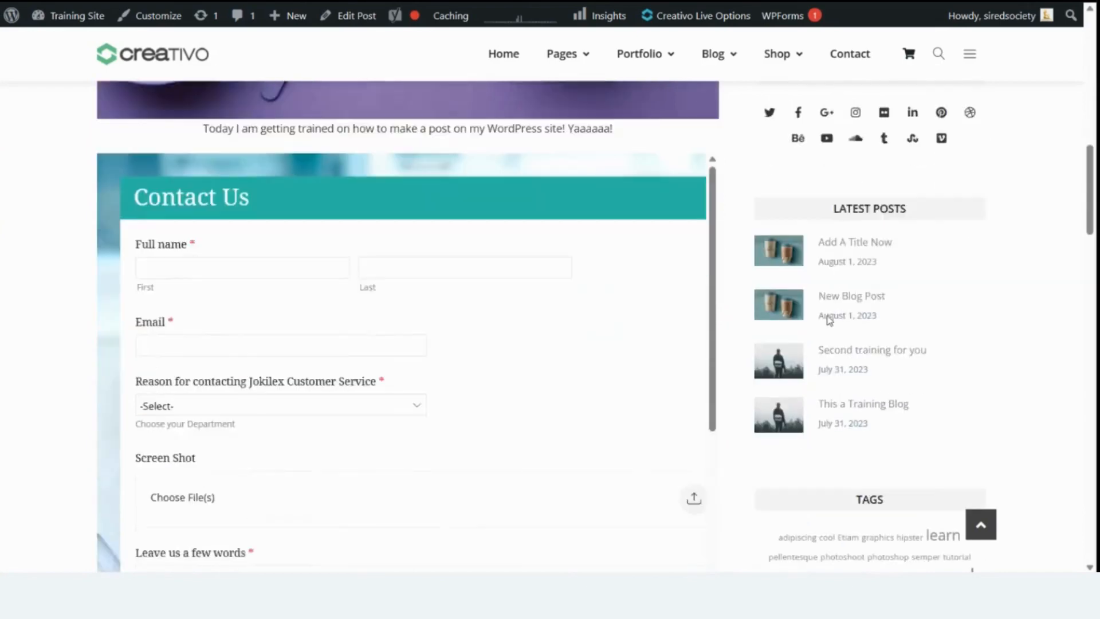
scroll(827, 320, "down", 7)
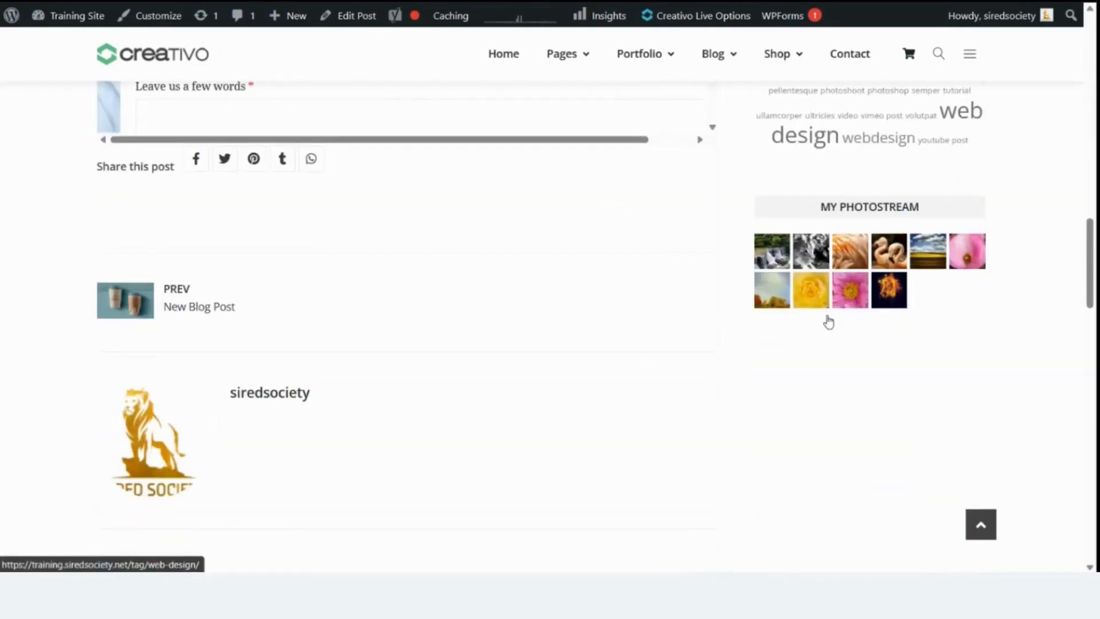
scroll(828, 319, "up", 3)
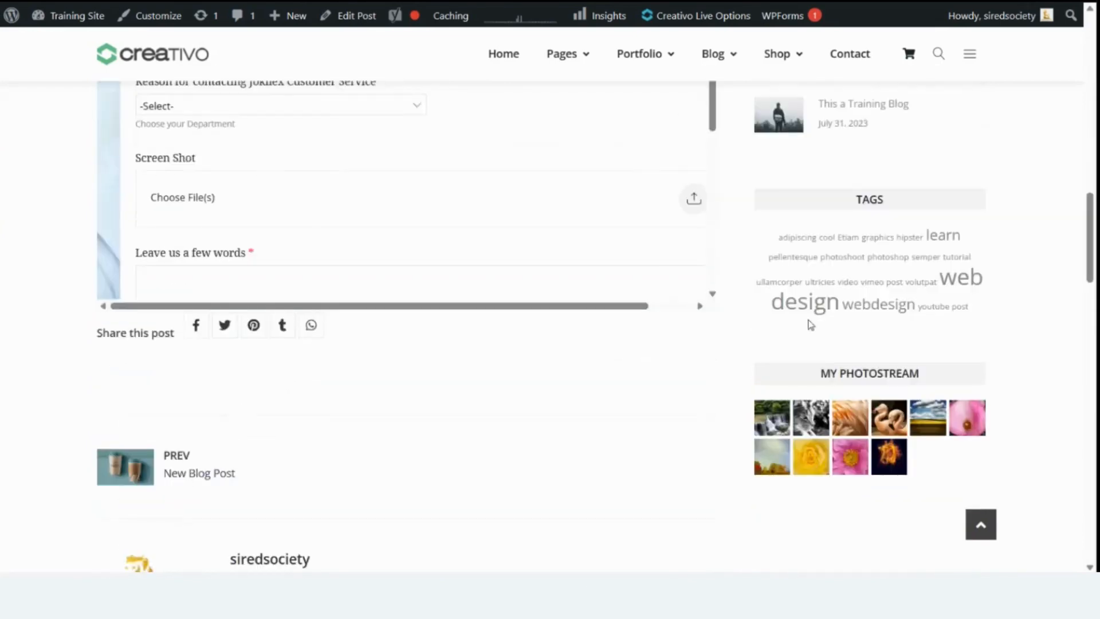
Examine the embedded Contact Us form from its name fields through the verification code to the submit area
scroll(482, 352, "up", 6)
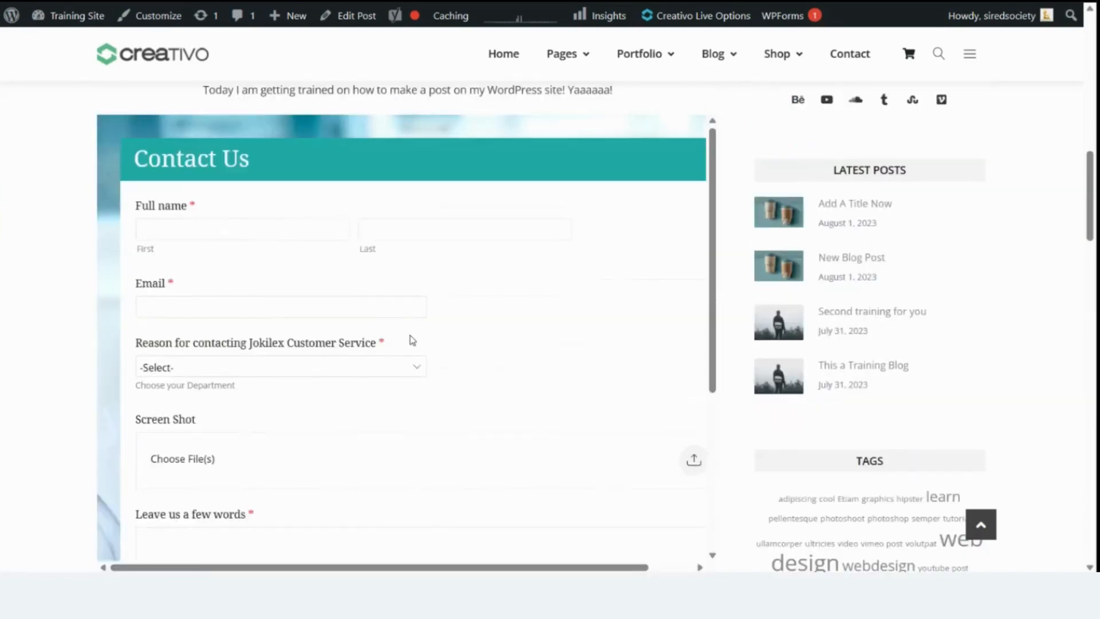
scroll(401, 335, "up", 2)
scroll(318, 274, "up", 2)
scroll(376, 272, "down", 5)
scroll(436, 301, "down", 2)
scroll(435, 302, "up", 5)
scroll(435, 302, "up", 4)
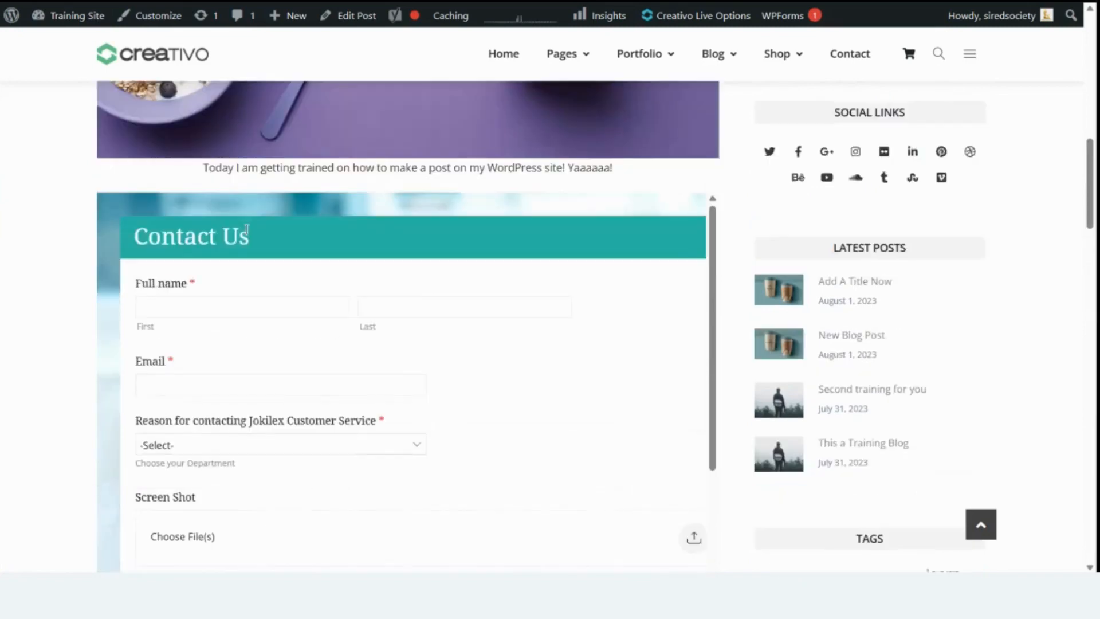
scroll(243, 229, "down", 6)
scroll(242, 229, "down", 2)
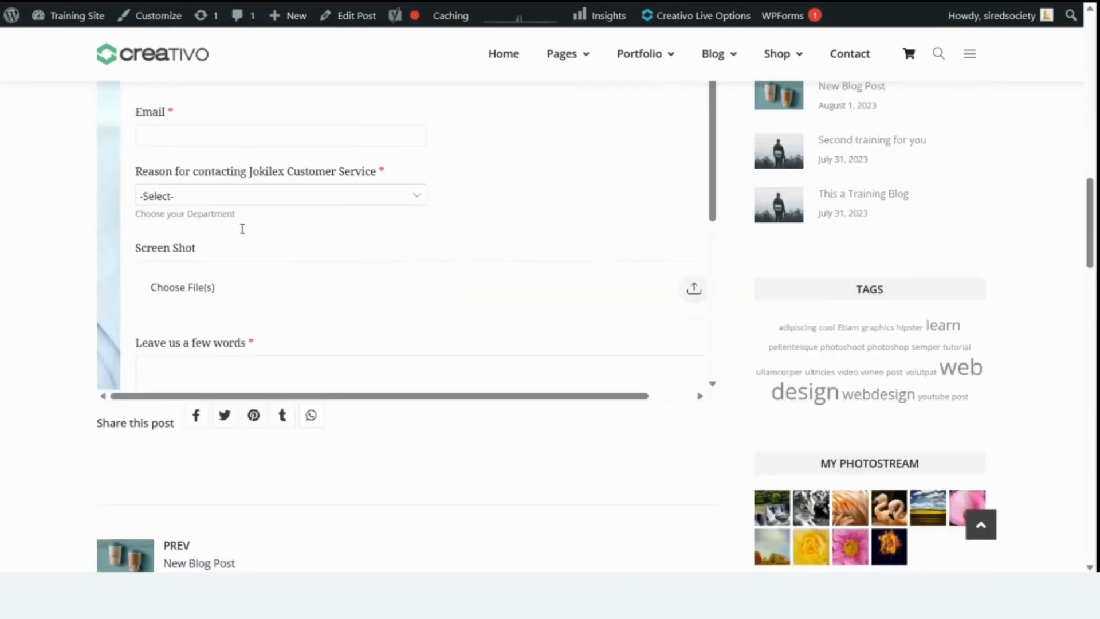
scroll(240, 226, "up", 2)
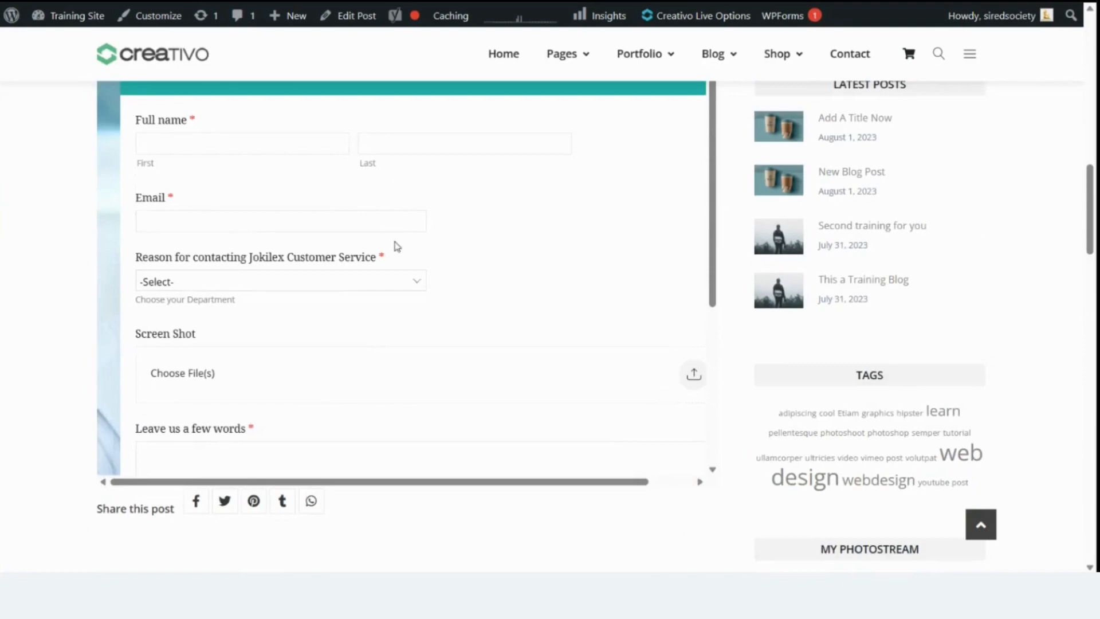
scroll(395, 246, "up", 3)
scroll(395, 245, "down", 5)
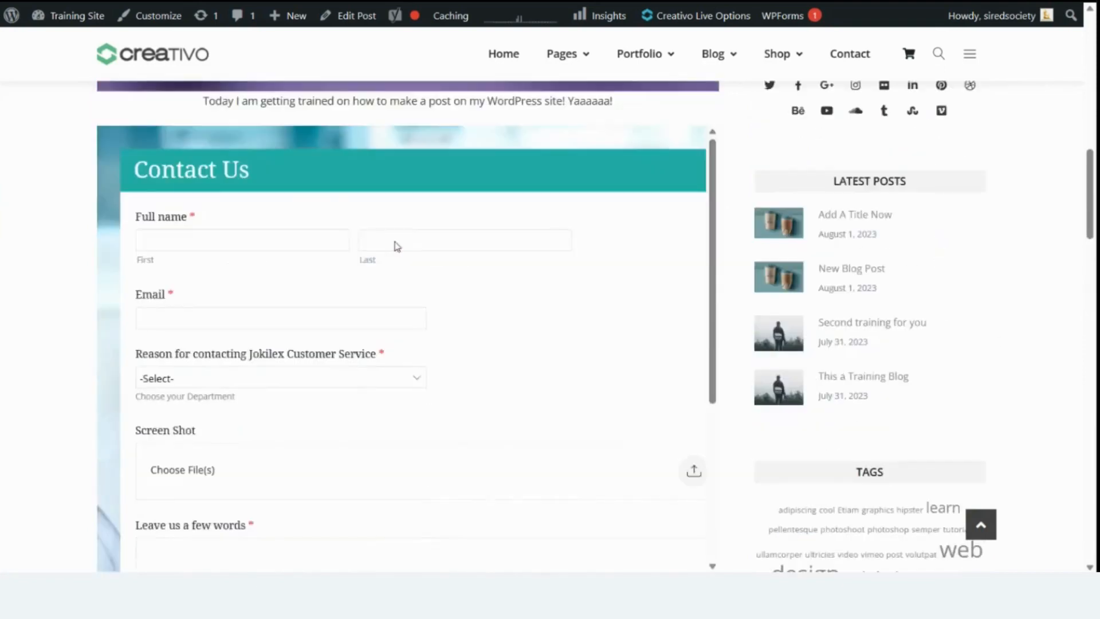
scroll(553, 281, "up", 4)
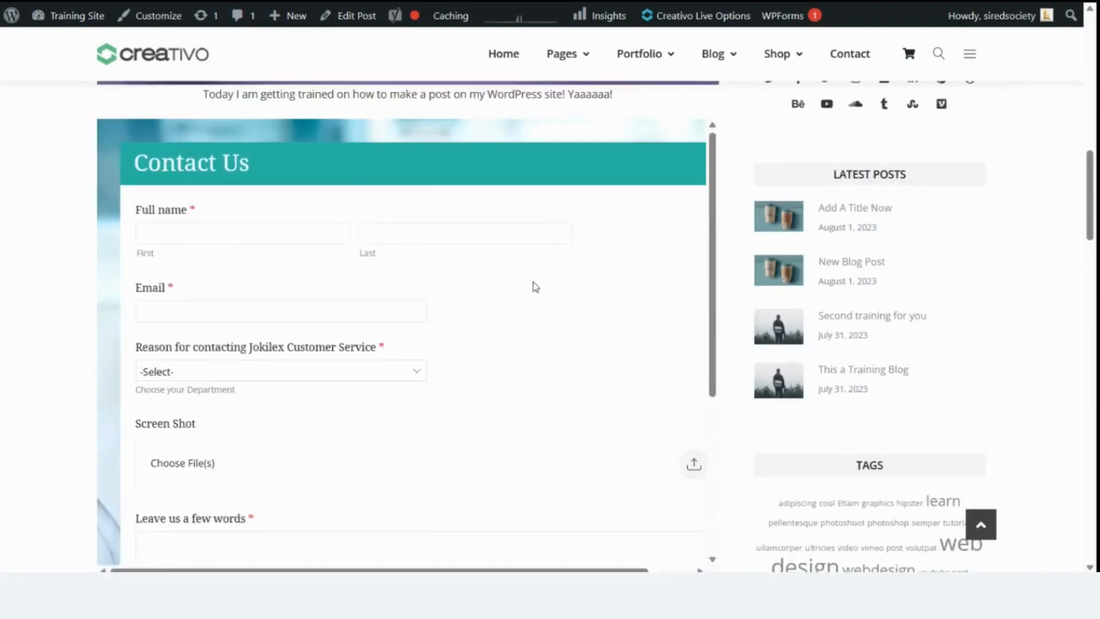
scroll(408, 366, "down", 3)
scroll(414, 401, "down", 5)
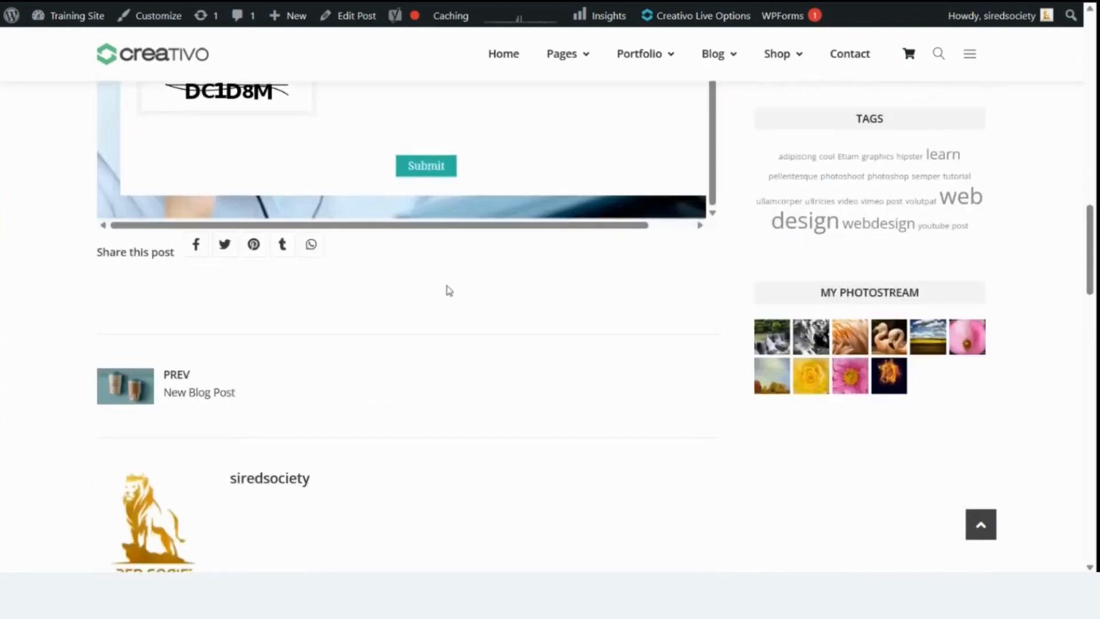
scroll(447, 289, "up", 4)
scroll(557, 321, "up", 1)
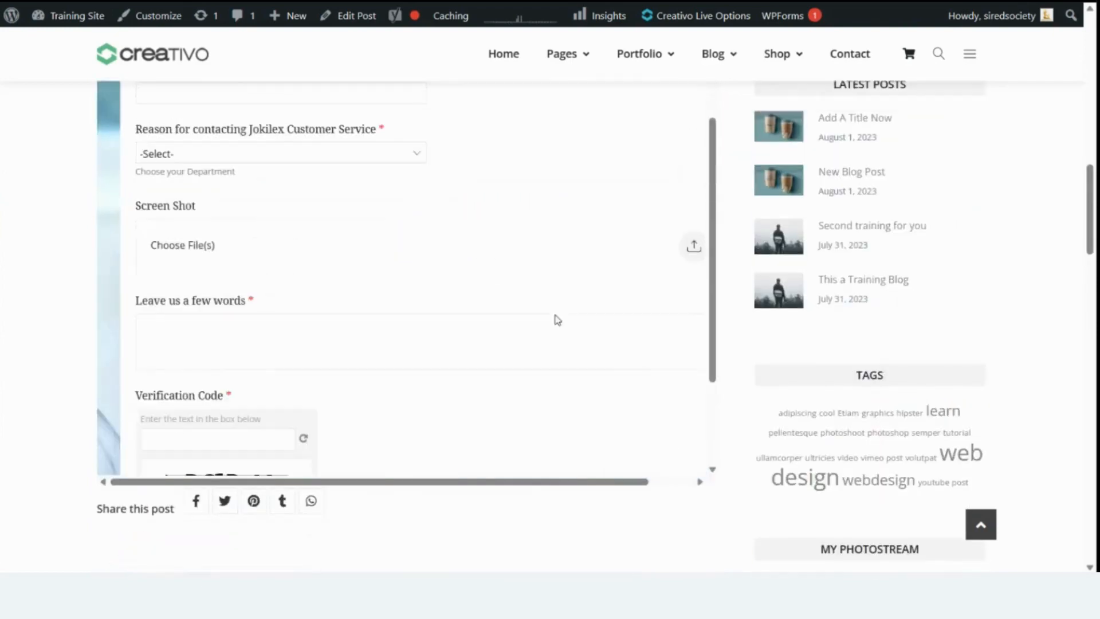
scroll(558, 320, "up", 2)
scroll(412, 381, "down", 2)
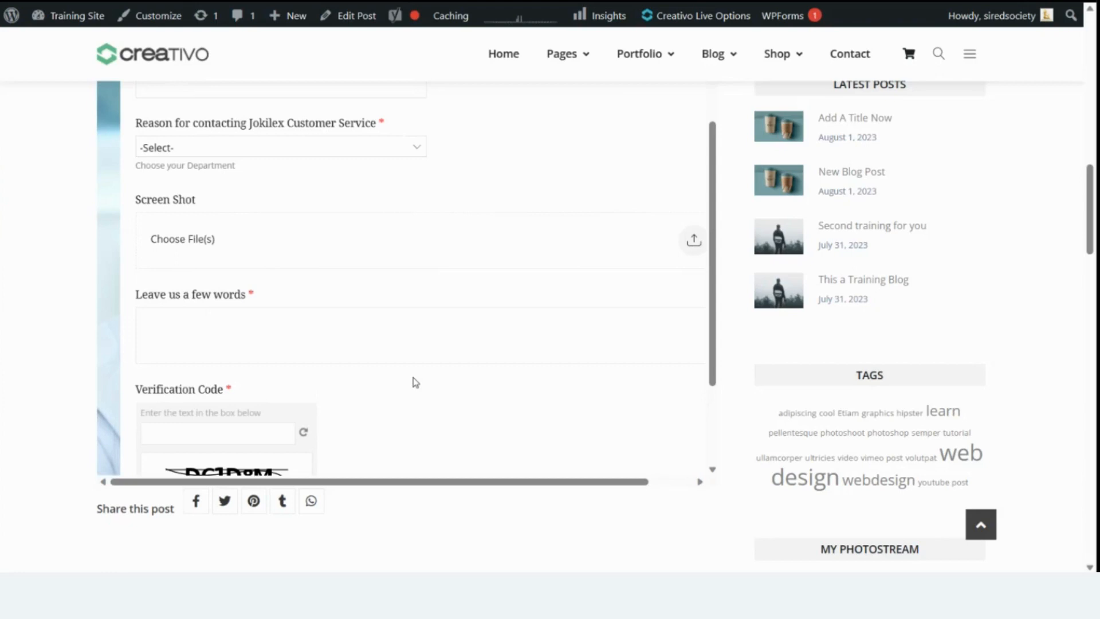
scroll(413, 382, "down", 3)
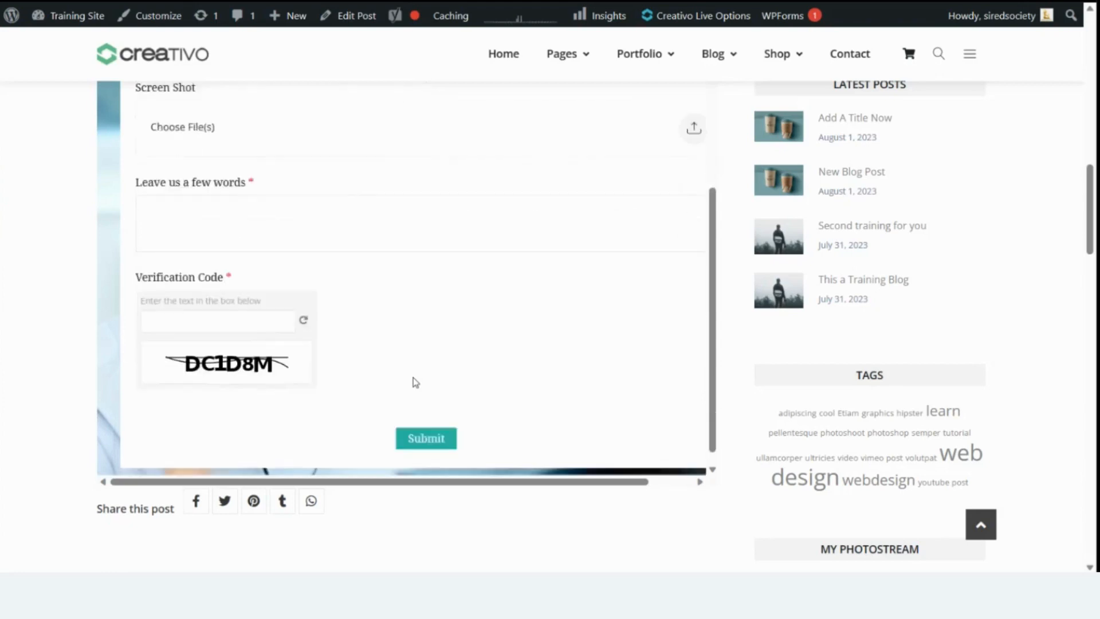
scroll(596, 395, "down", 5)
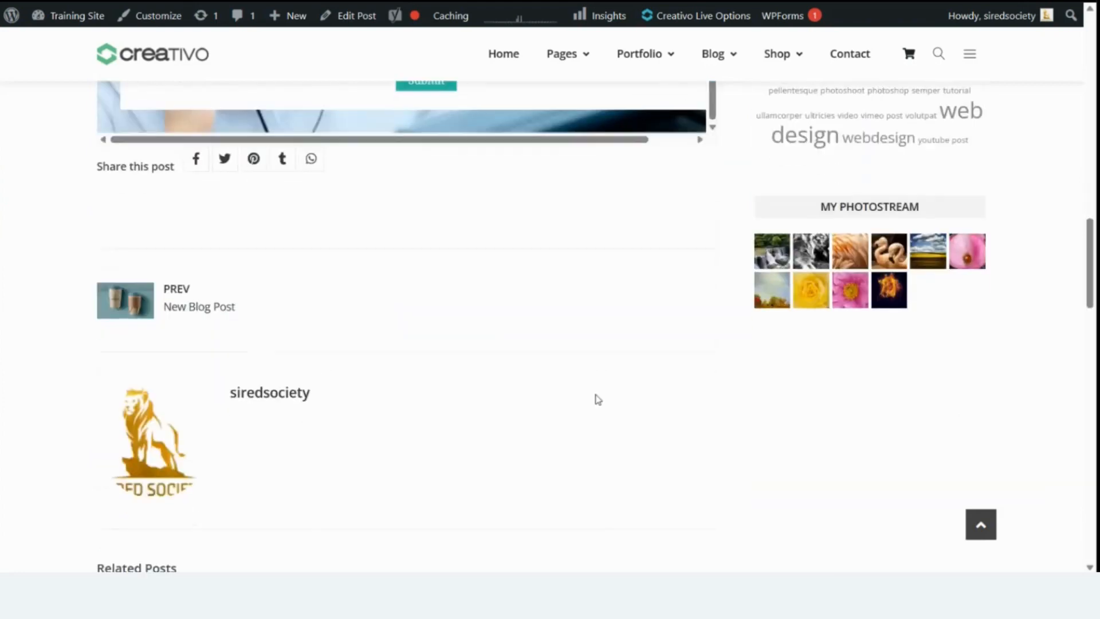
Review the live post's sharing options, the sidebar's social links and the related posts below the author section
scroll(596, 397, "up", 4)
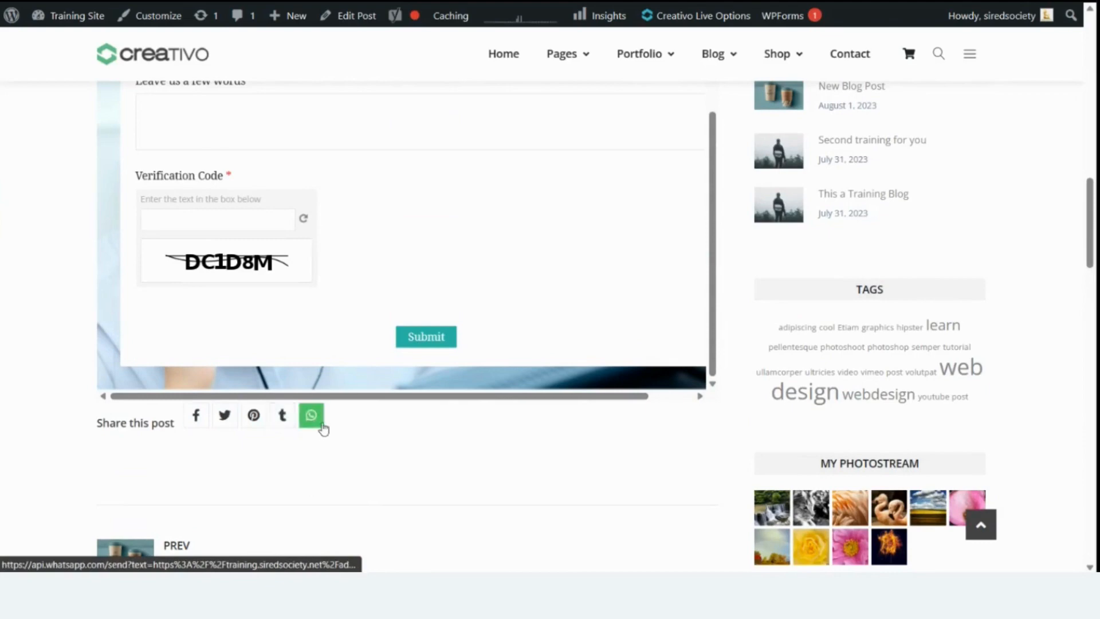
scroll(417, 437, "up", 7)
scroll(417, 439, "up", 6)
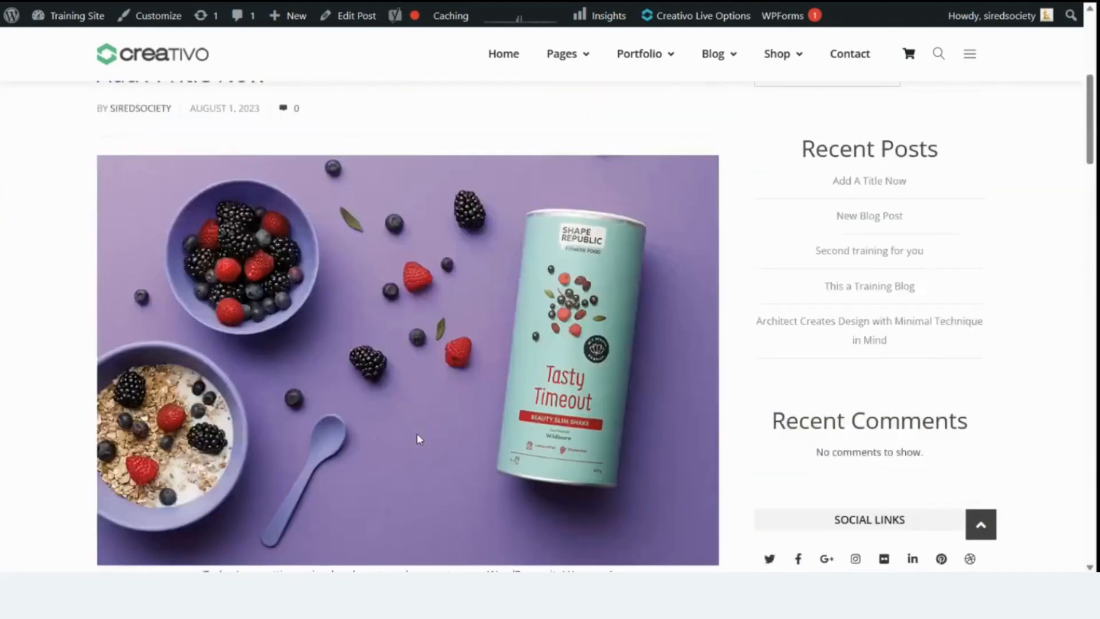
scroll(417, 439, "down", 11)
scroll(359, 435, "down", 5)
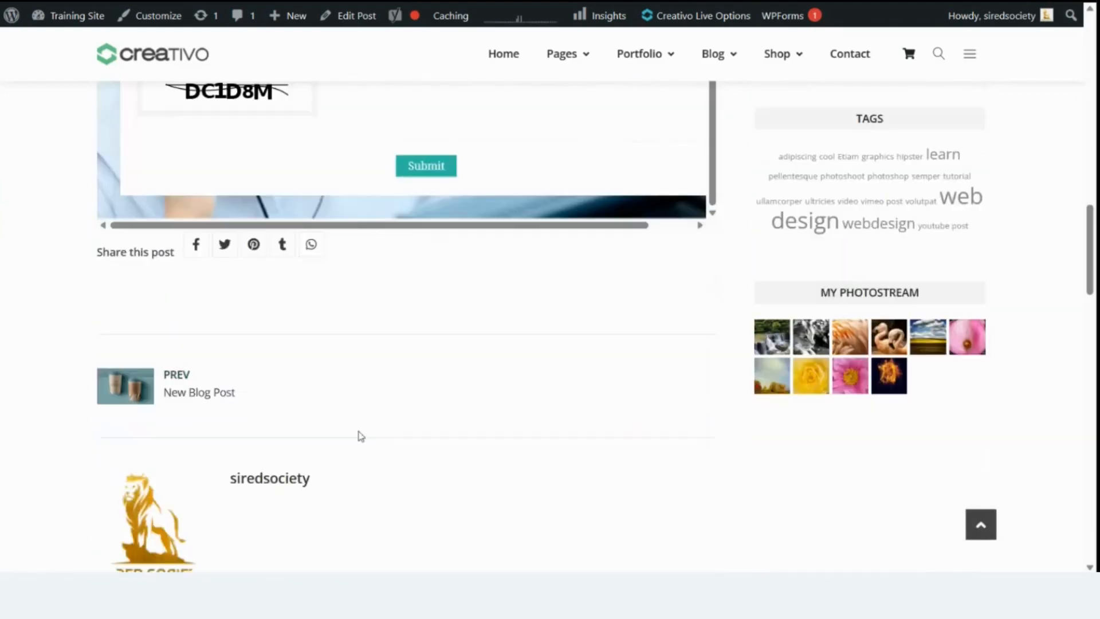
scroll(378, 433, "up", 7)
scroll(390, 432, "up", 2)
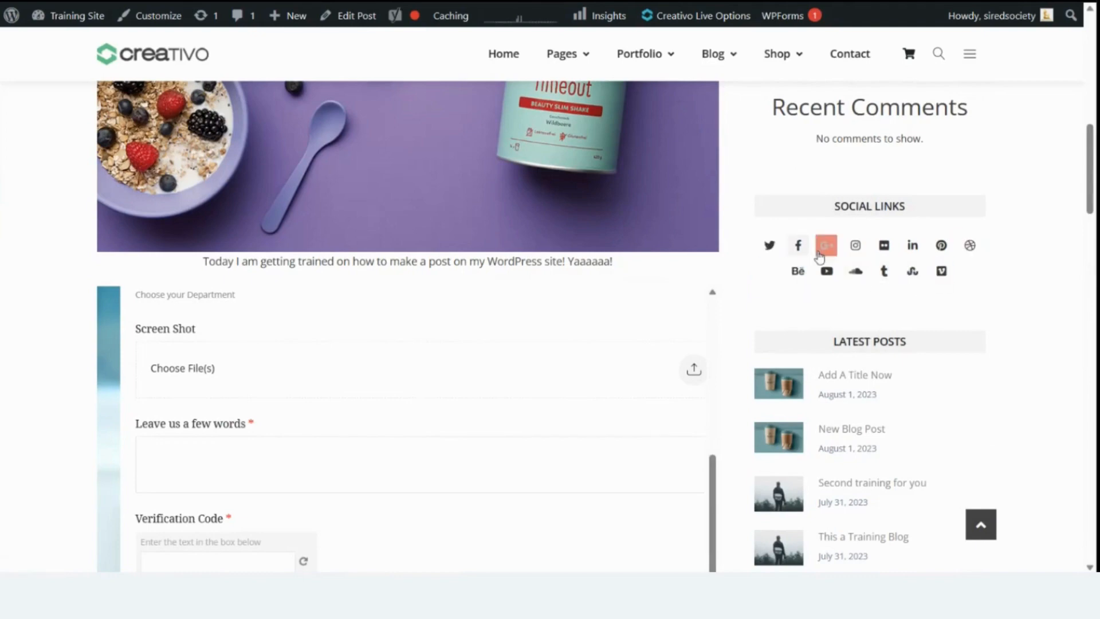
scroll(532, 399, "down", 15)
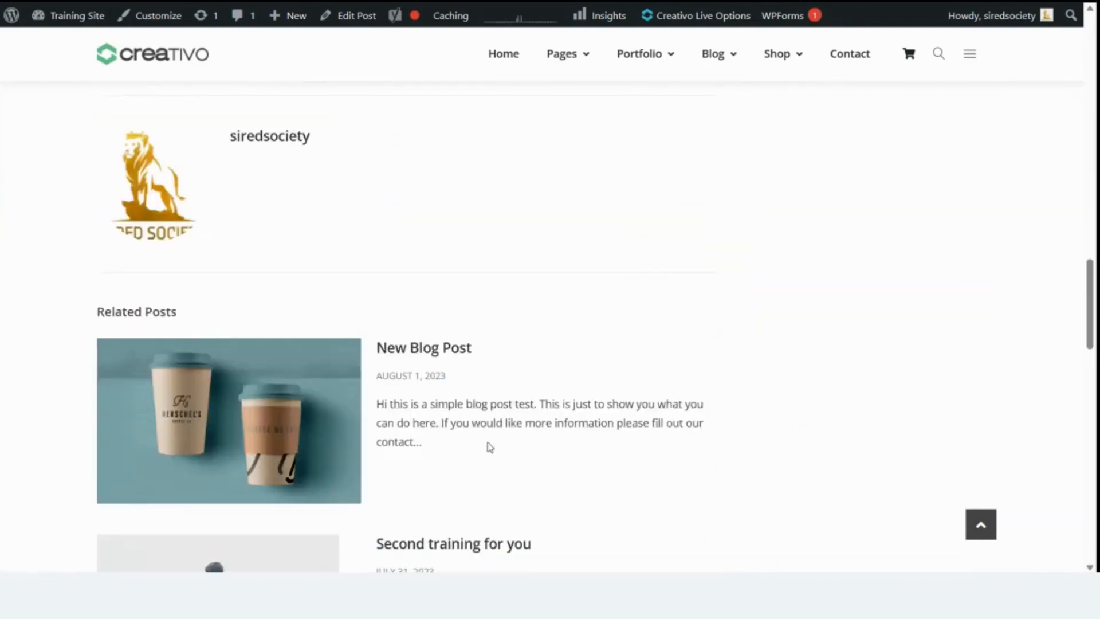
scroll(490, 447, "down", 2)
scroll(490, 447, "down", 2)
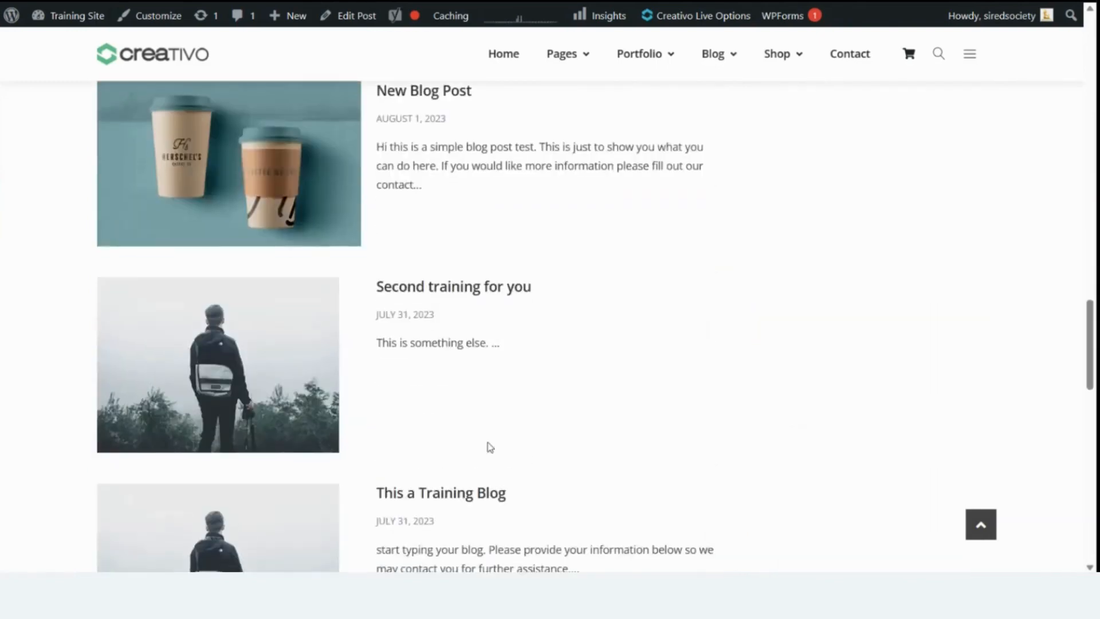
Submit the comment "hello i like this" in the comment section below the live post's related posts
scroll(490, 447, "up", 4)
scroll(488, 447, "up", 3)
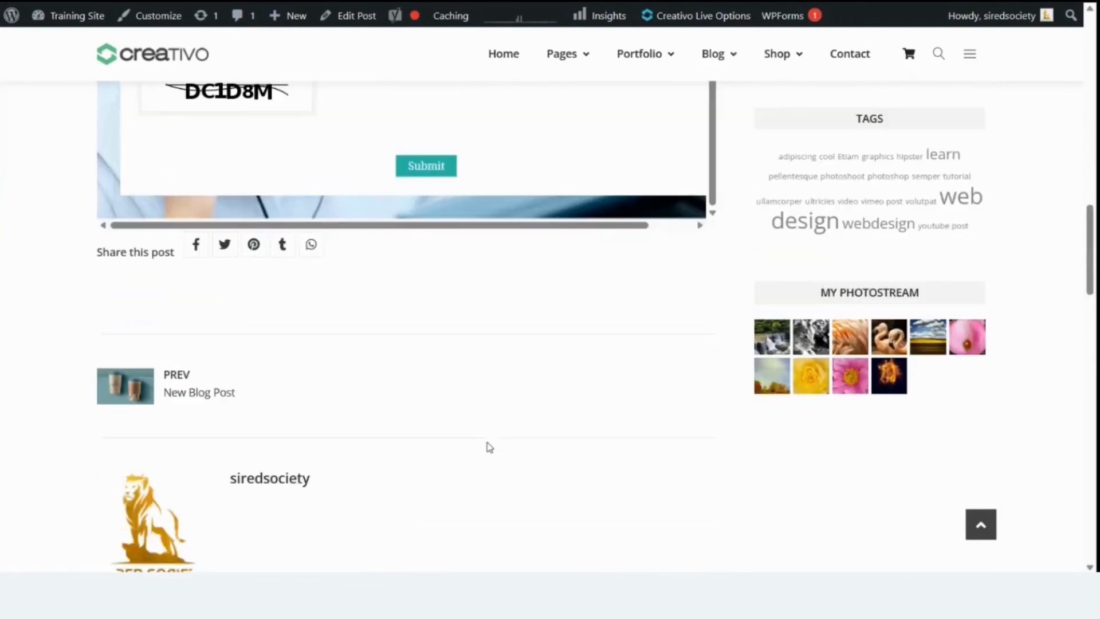
scroll(297, 397, "down", 5)
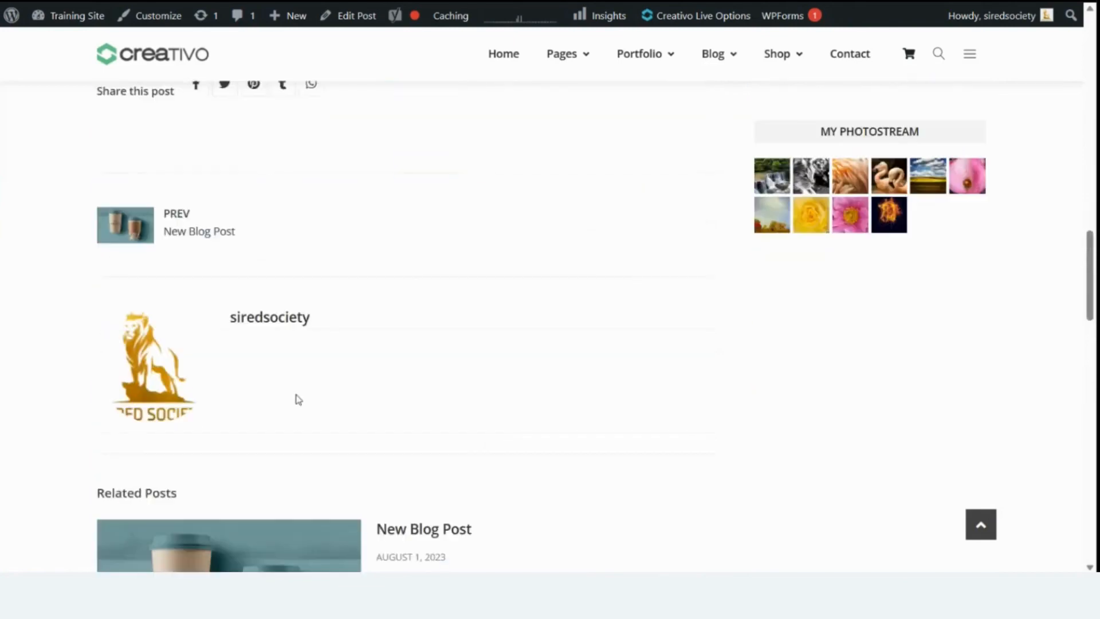
scroll(276, 408, "down", 18)
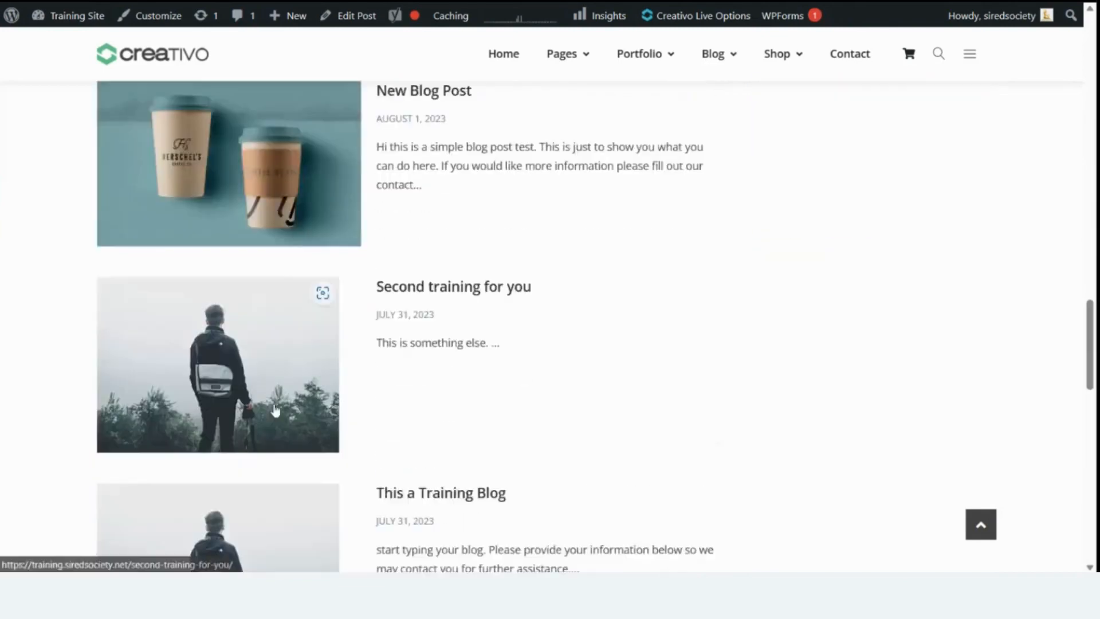
scroll(95, 190, "up", 3)
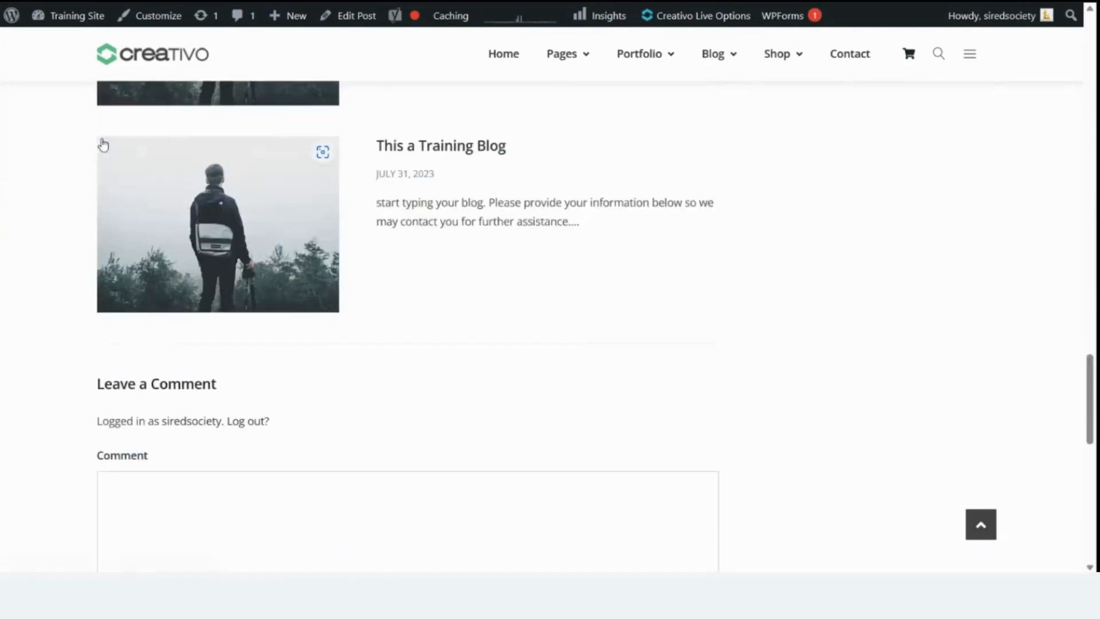
scroll(114, 287, "down", 1)
left_click(125, 429)
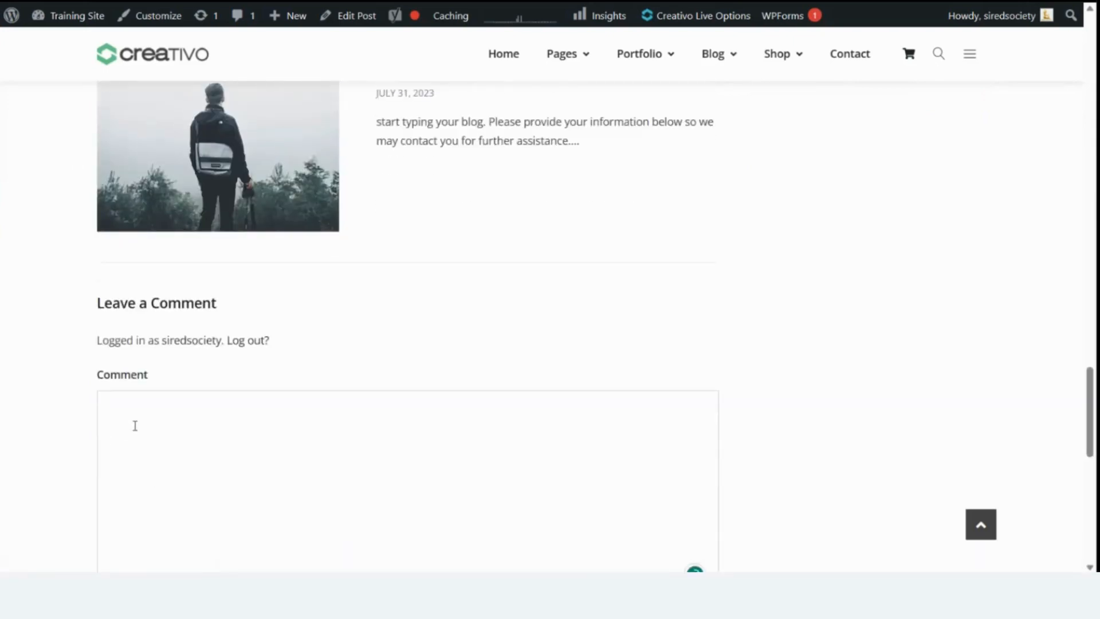
type("lo i like this")
scroll(135, 426, "down", 4)
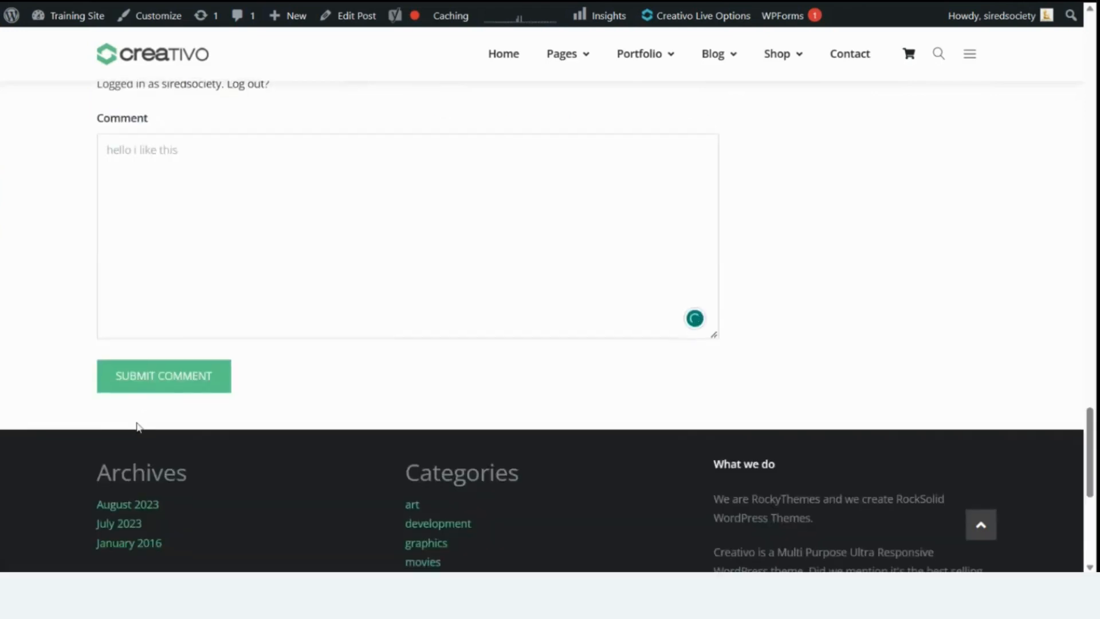
left_click(158, 386)
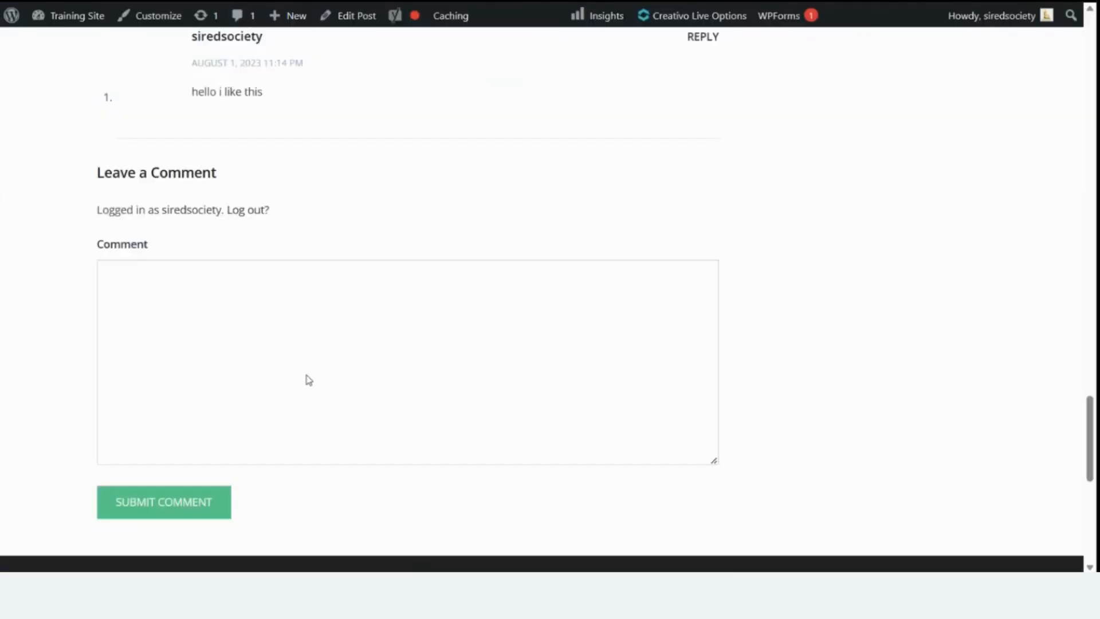
Check the article comments and their reply option, and look back over the live post up to its main image
scroll(309, 380, "up", 3)
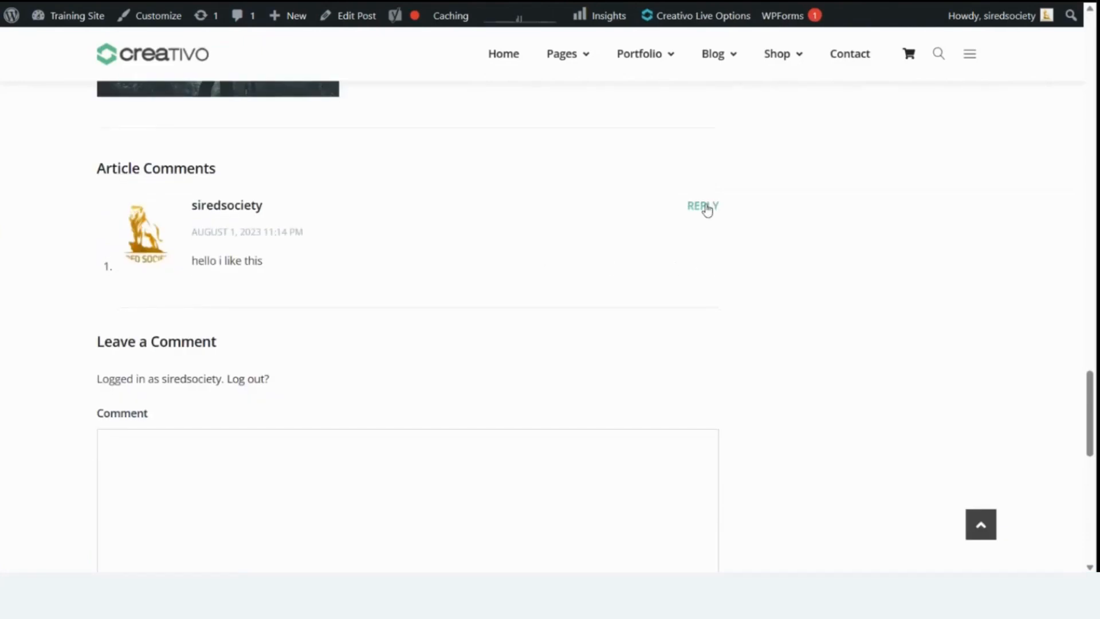
scroll(461, 250, "up", 15)
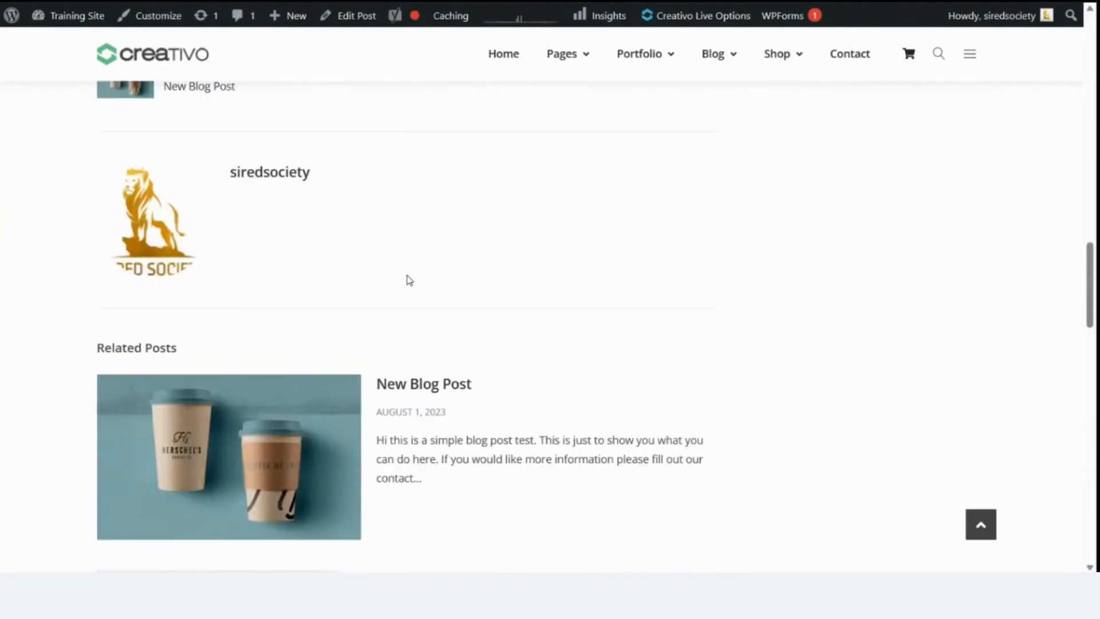
scroll(409, 280, "up", 10)
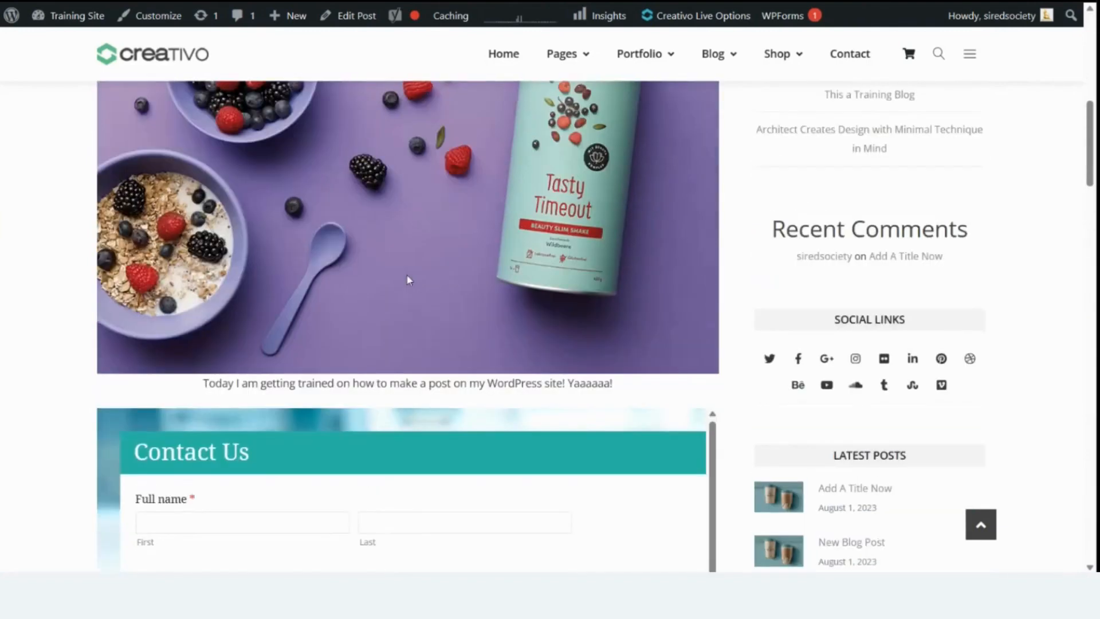